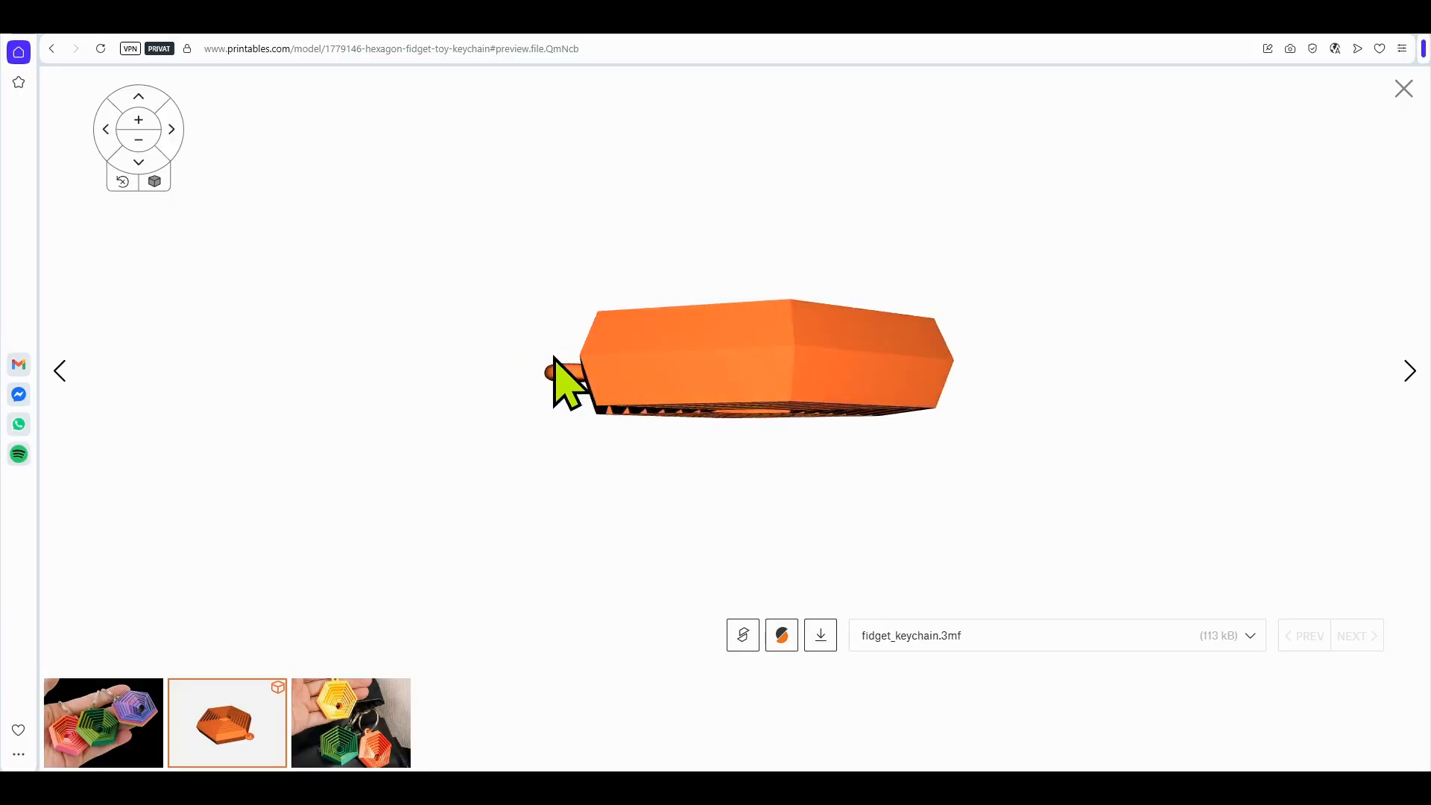
{"action": "left_click", "coordinate": [1409, 370]}
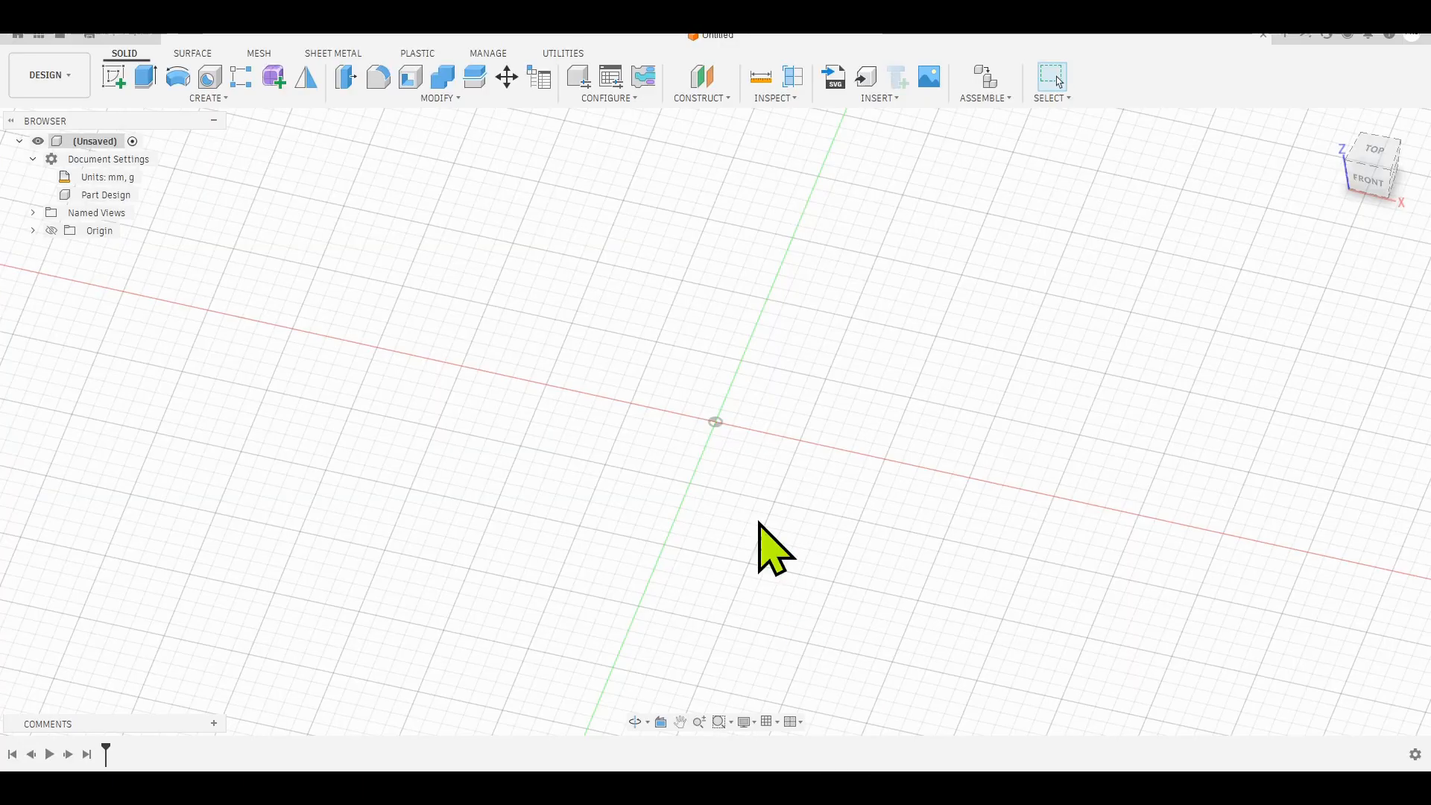
- Start a new sketch on the horizontal XY origin plane
{"action": "mouse_move", "coordinate": [734, 441]}
{"action": "middle_mouse_down", "text": "shift"}
{"action": "mouse_move", "coordinate": [755, 427]}
{"action": "mouse_move", "coordinate": [673, 367]}
{"action": "middle_mouse_up", "text": "shift"}
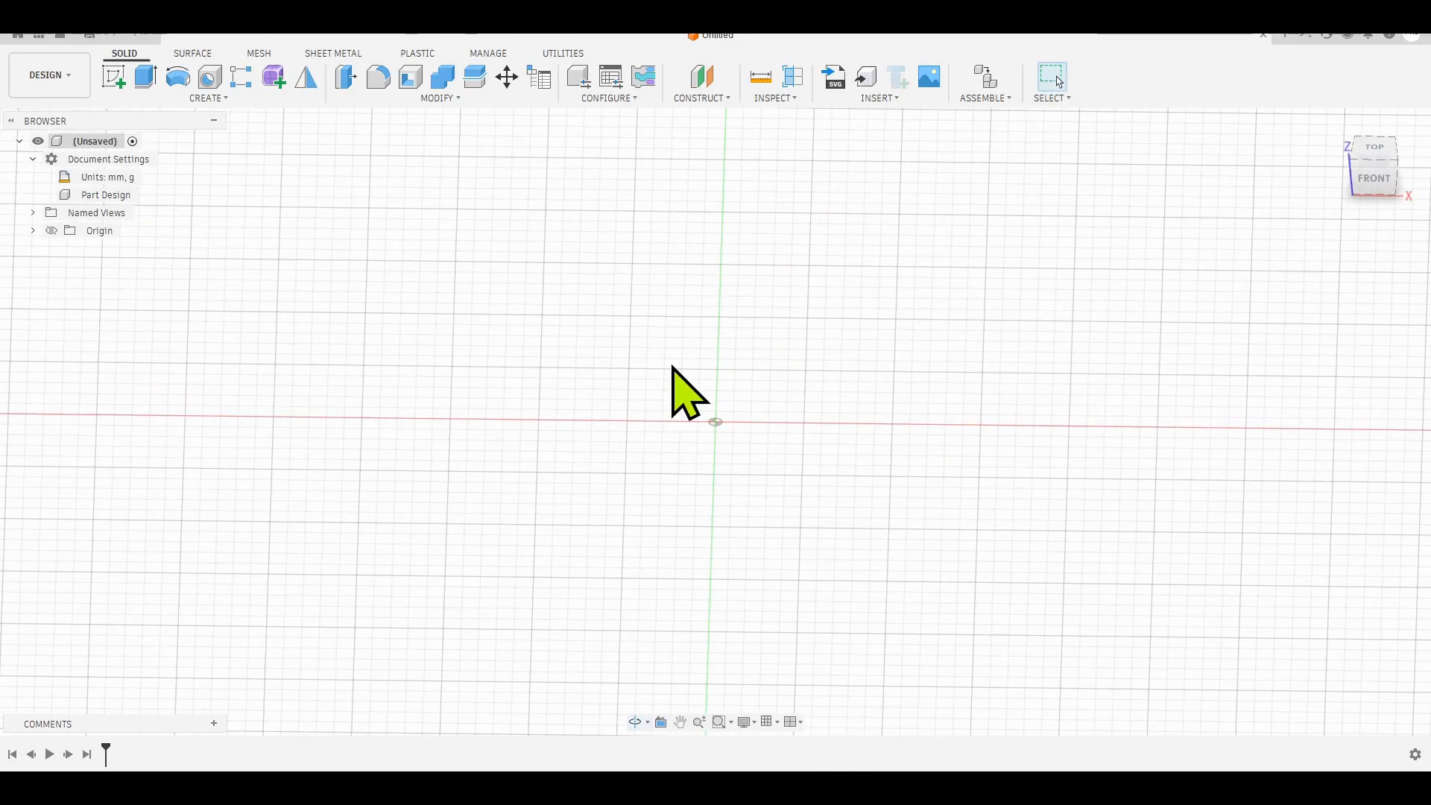
{"action": "left_click", "coordinate": [119, 78]}
{"action": "middle_click_drag", "start_coordinate": [1016, 415], "coordinate": [969, 406], "text": "shift"}
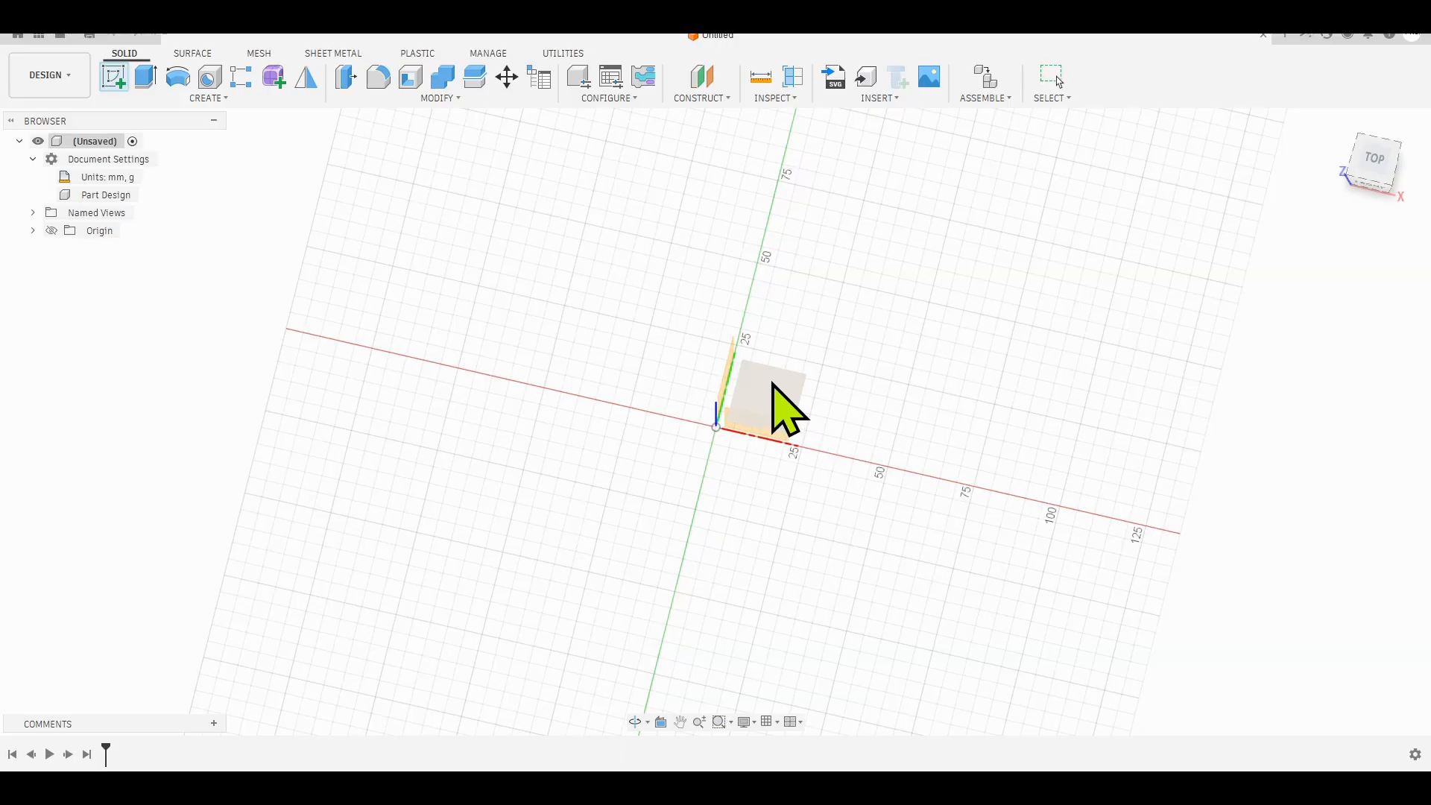
{"action": "left_click", "coordinate": [772, 384]}
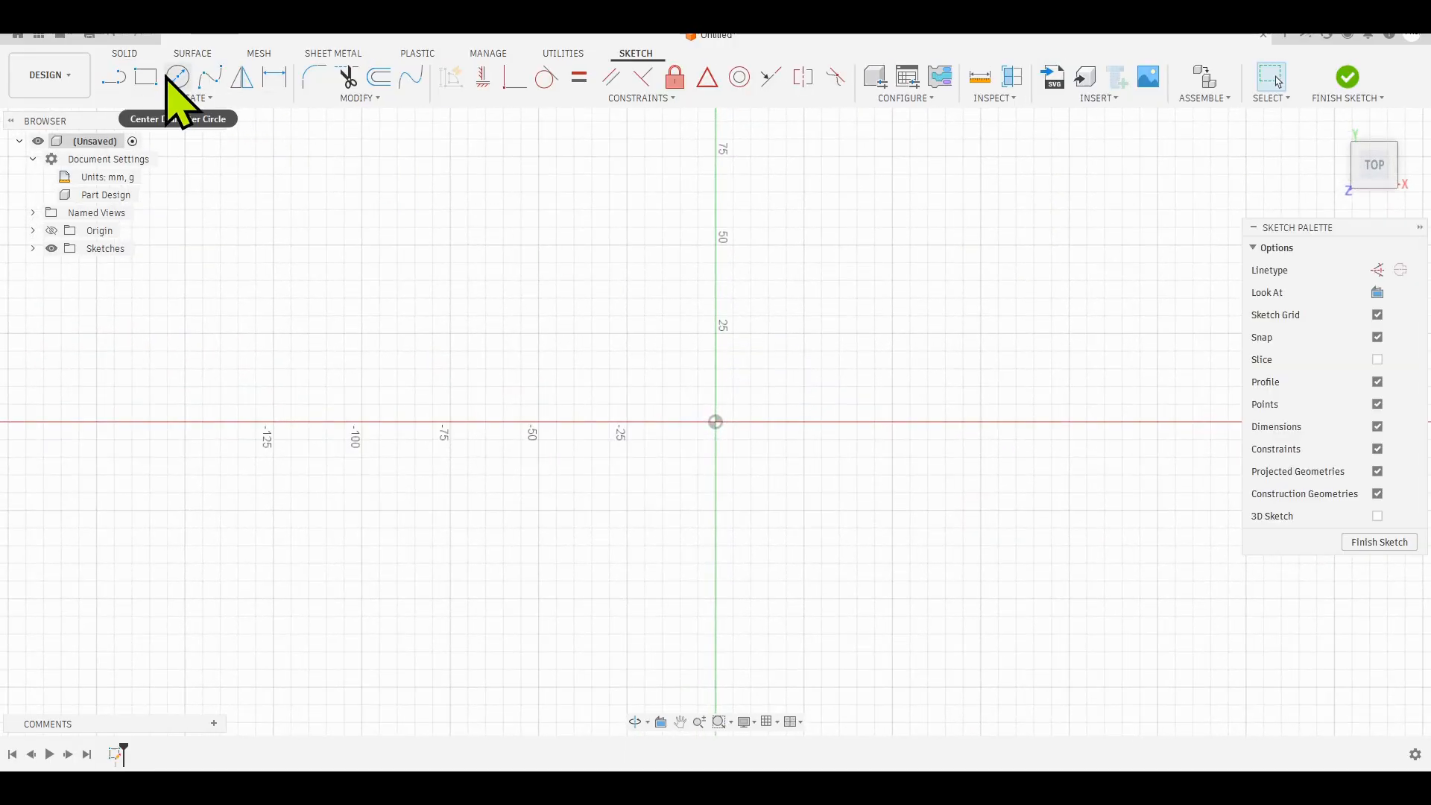
- Sketch an inscribed nine-sided polygon centred on the origin with a 30 mm radius and one vertex straight up on the Y axis
{"action": "left_click", "coordinate": [165, 98]}
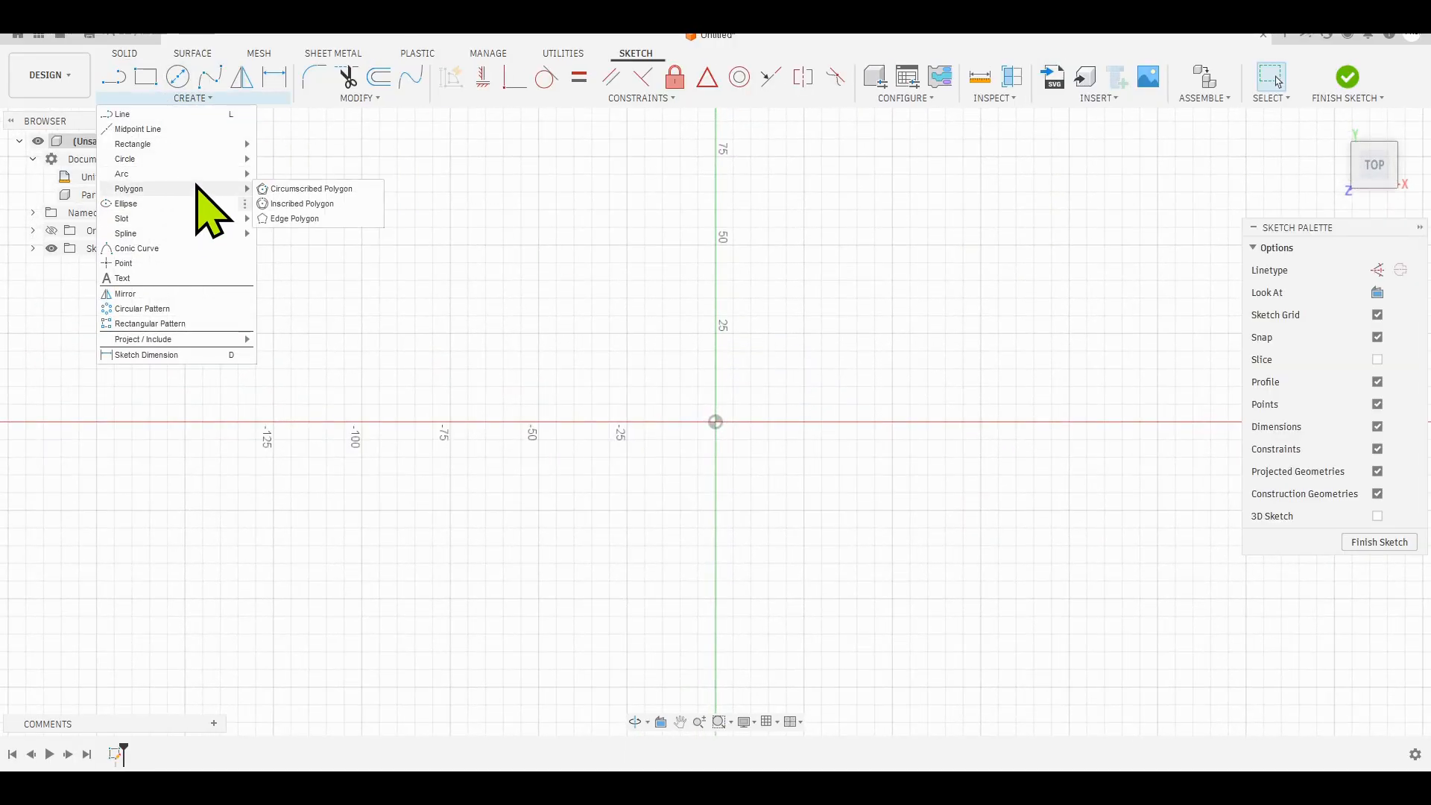
{"action": "left_click", "coordinate": [312, 205]}
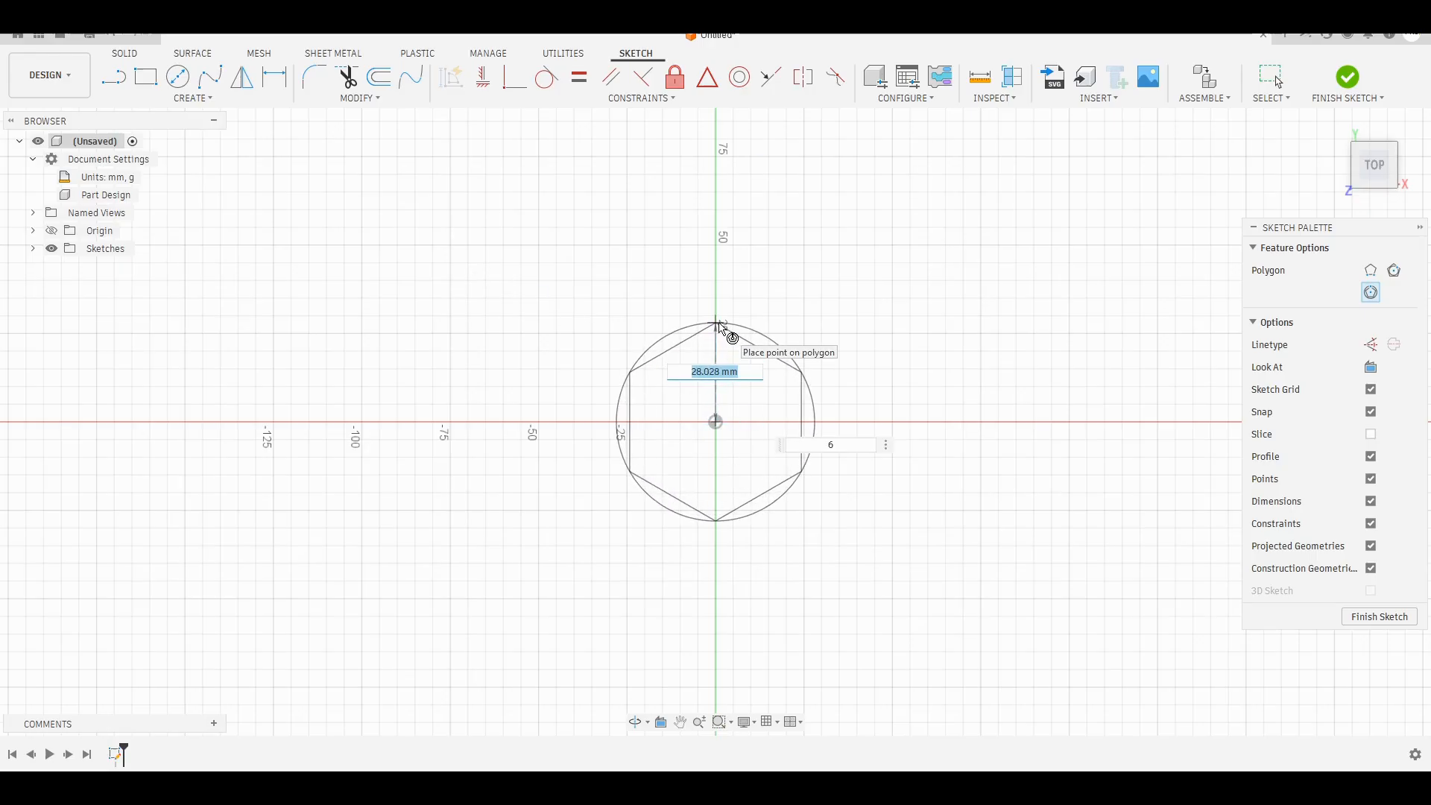
{"action": "type", "text": "30"}
{"action": "key", "text": "Tab"}
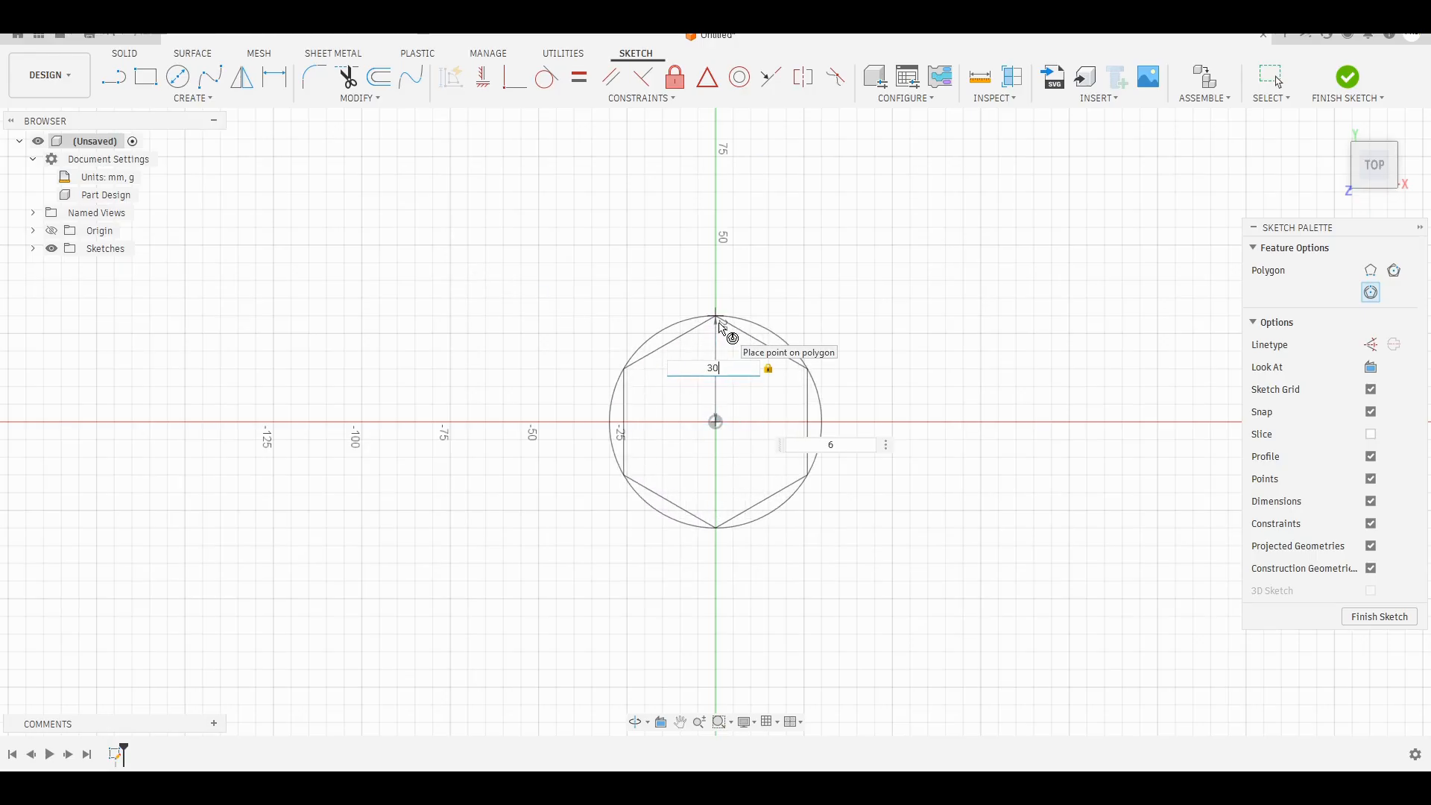
{"action": "key", "text": "Tab"}
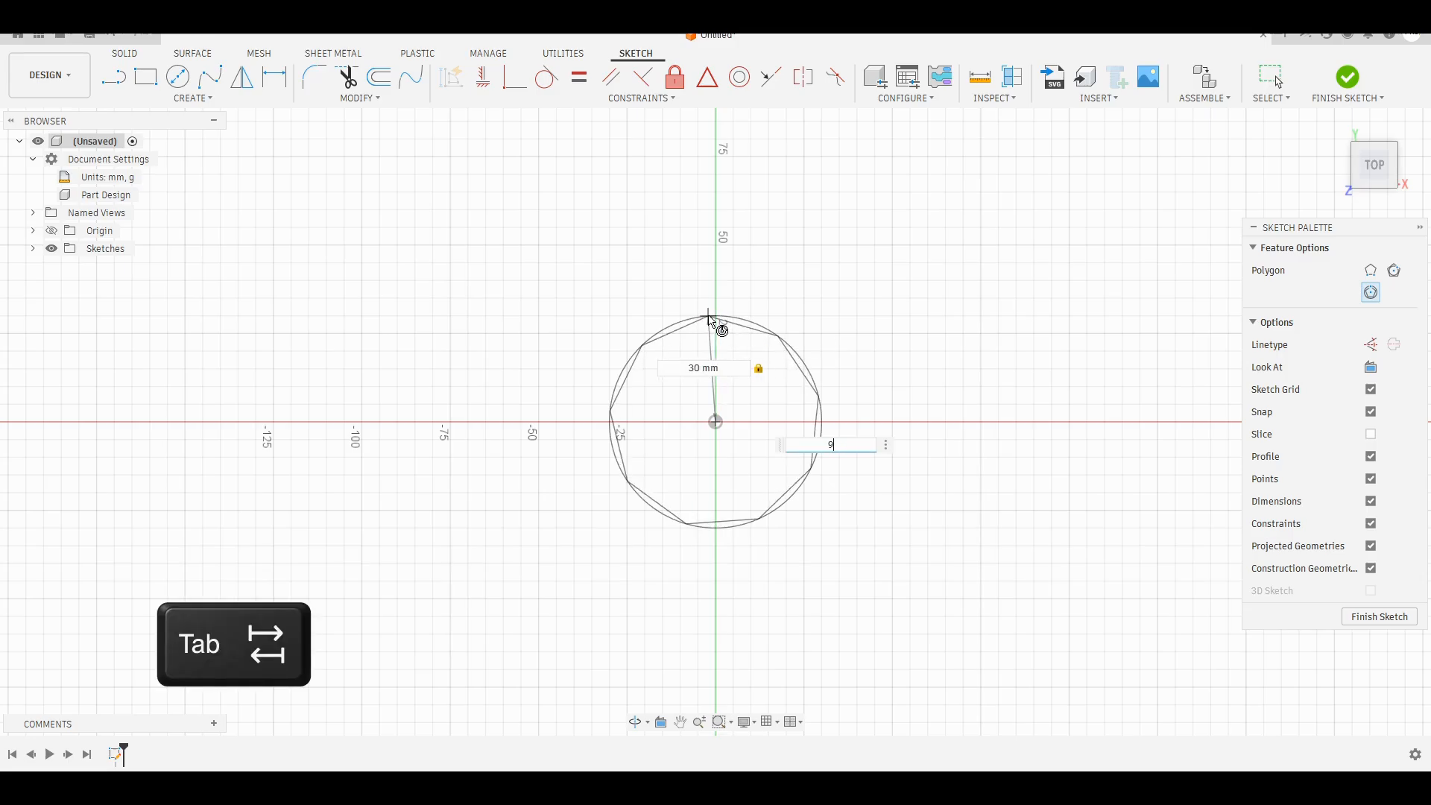
{"action": "left_click", "coordinate": [720, 319]}
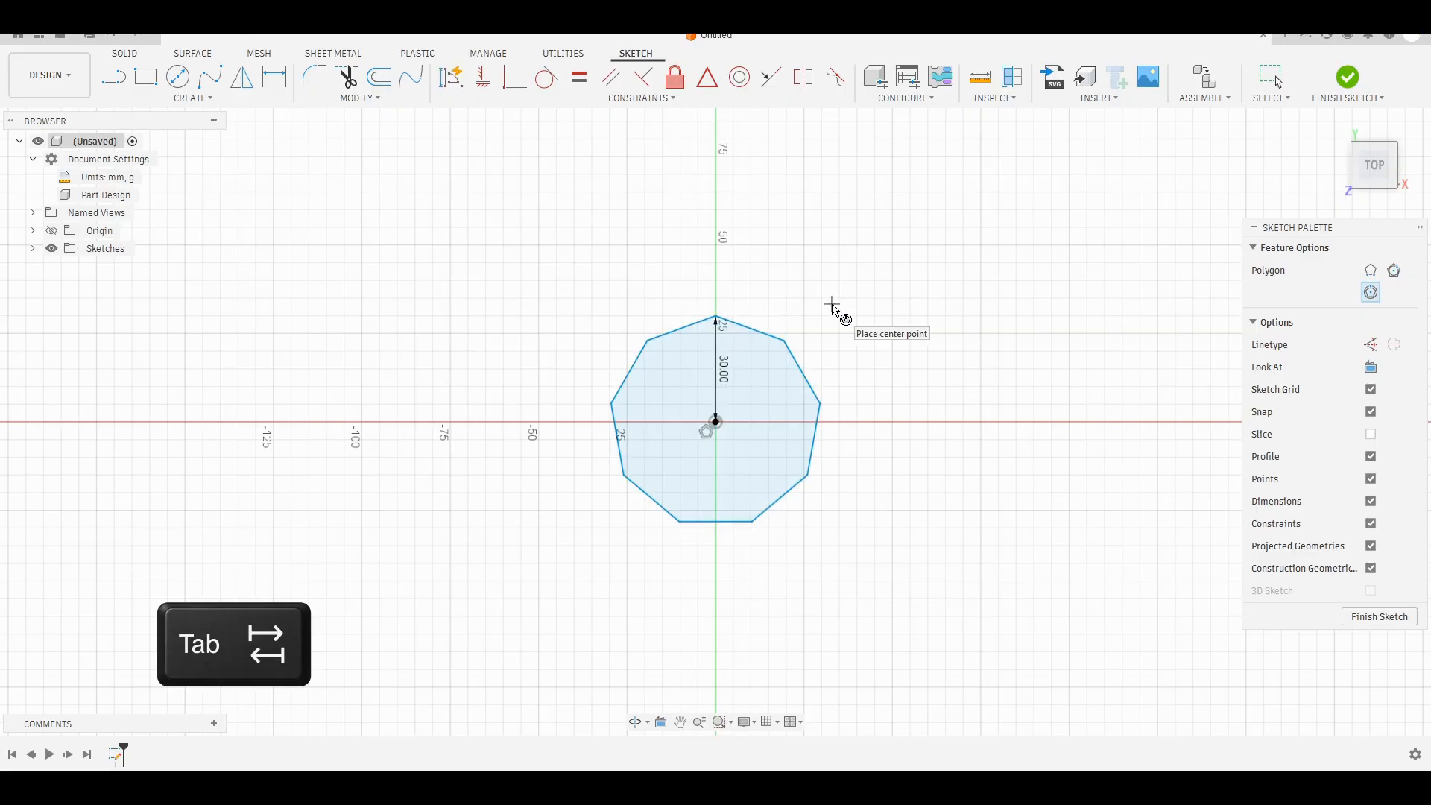
{"action": "scroll", "coordinate": [832, 306], "scroll_direction": "up", "scroll_amount": 2}
{"action": "key", "text": "Escape"}
- Draw a vertical line from the origin to the polygon's top vertex
{"action": "left_click", "coordinate": [114, 77]}
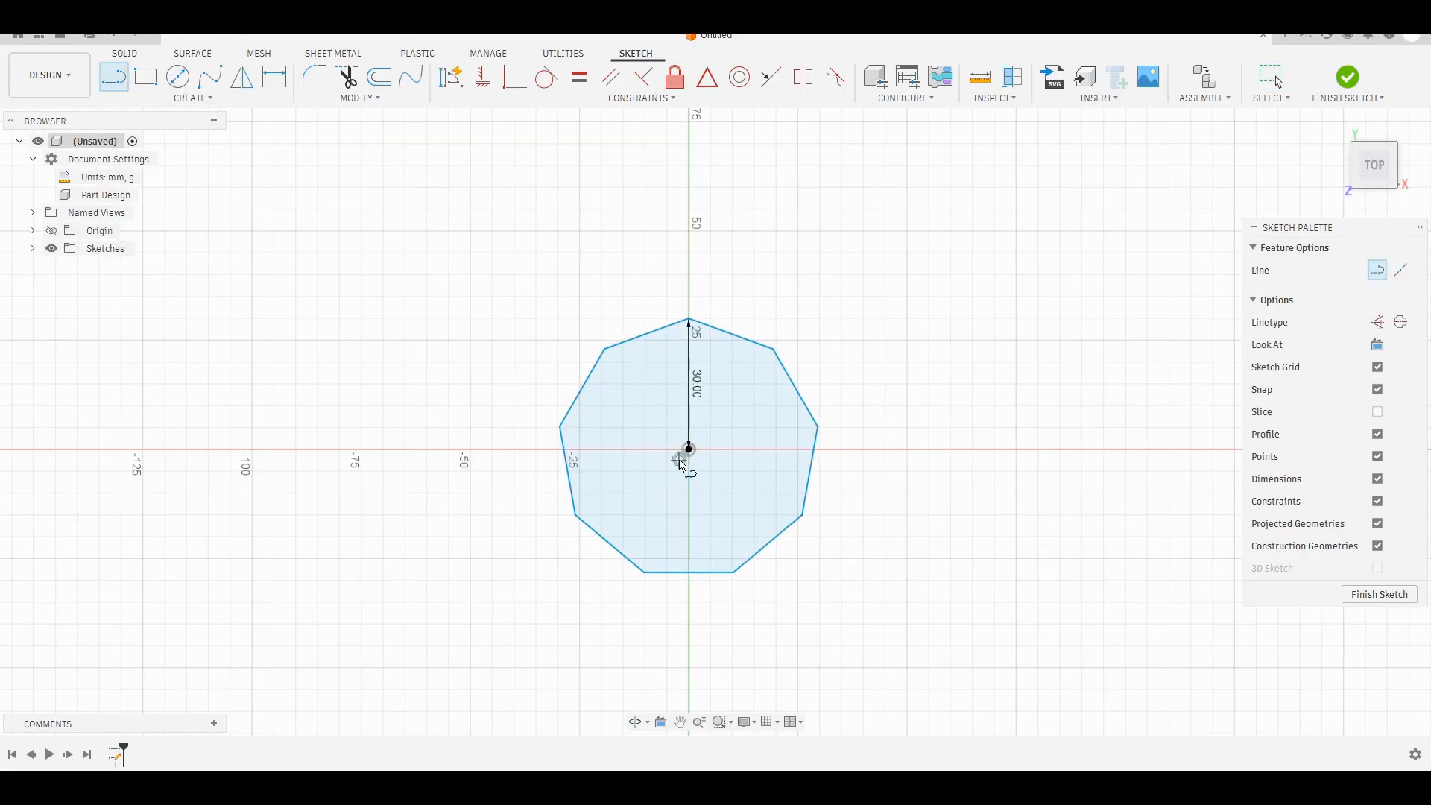
{"action": "left_click", "coordinate": [693, 449]}
{"action": "left_click", "coordinate": [690, 320]}
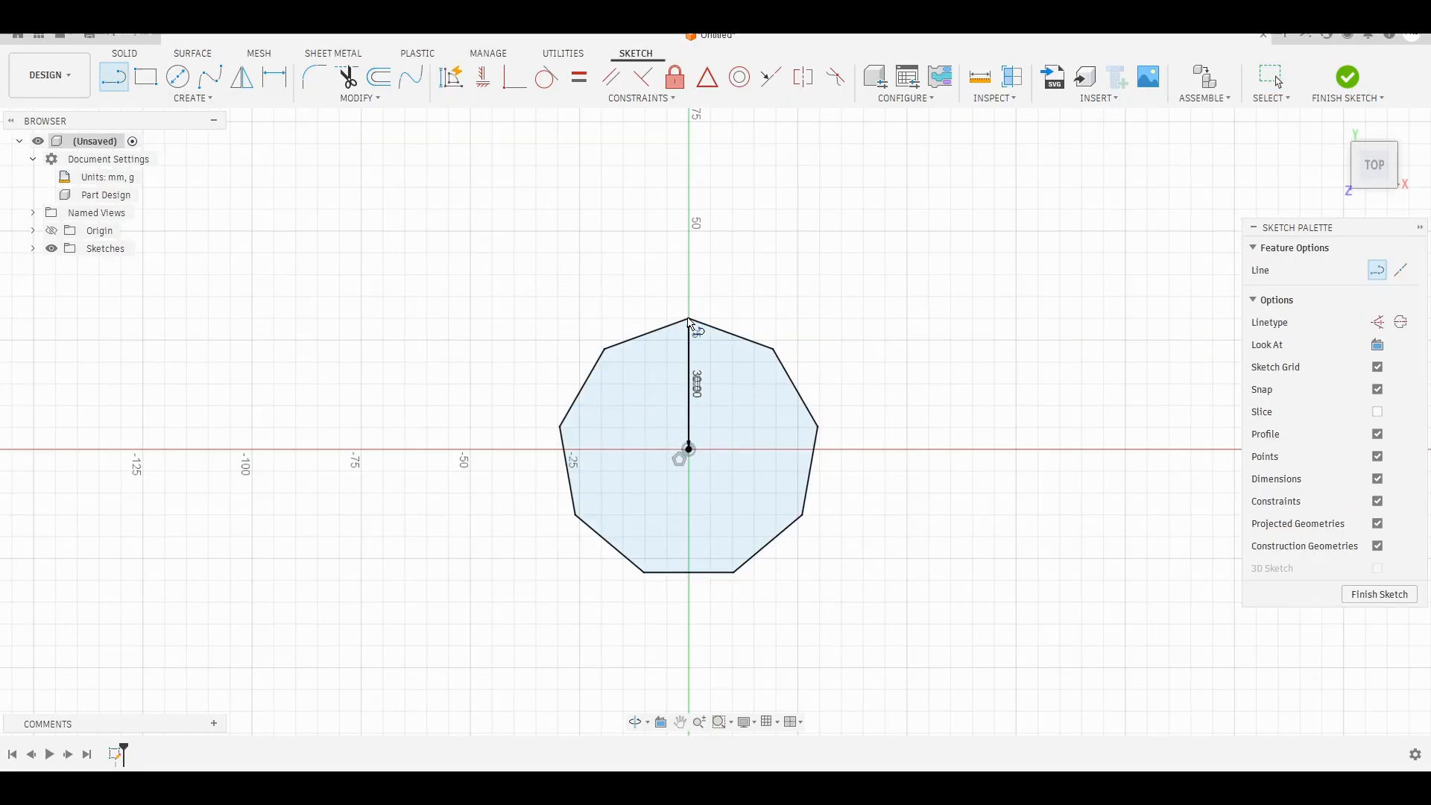
{"action": "key", "text": "Escape"}
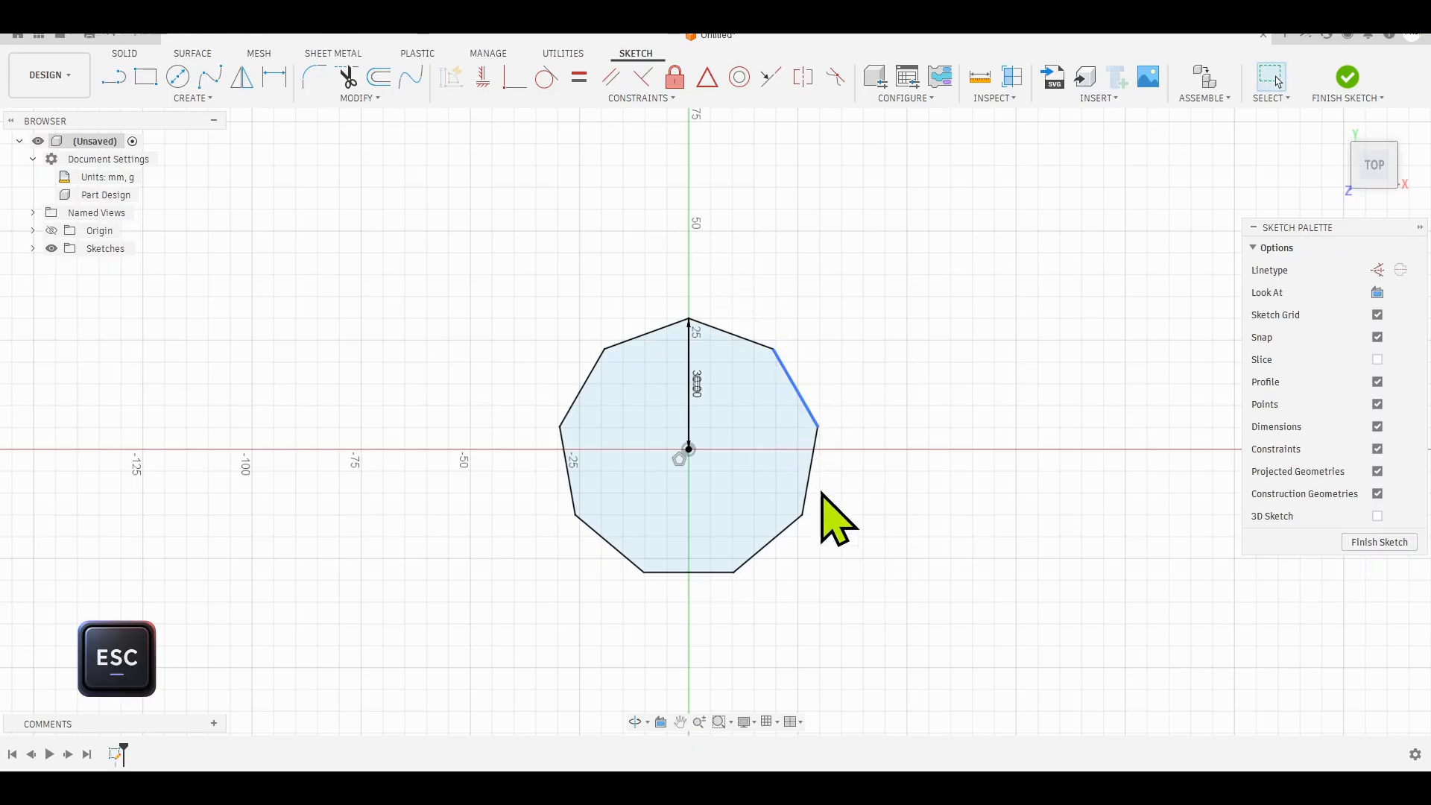
- Move the 30 mm radius dimension out of the polygon into the empty area beside it
{"action": "middle_click_drag", "start_coordinate": [922, 454], "coordinate": [965, 472]}
{"action": "left_click_drag", "start_coordinate": [742, 388], "coordinate": [840, 384]}
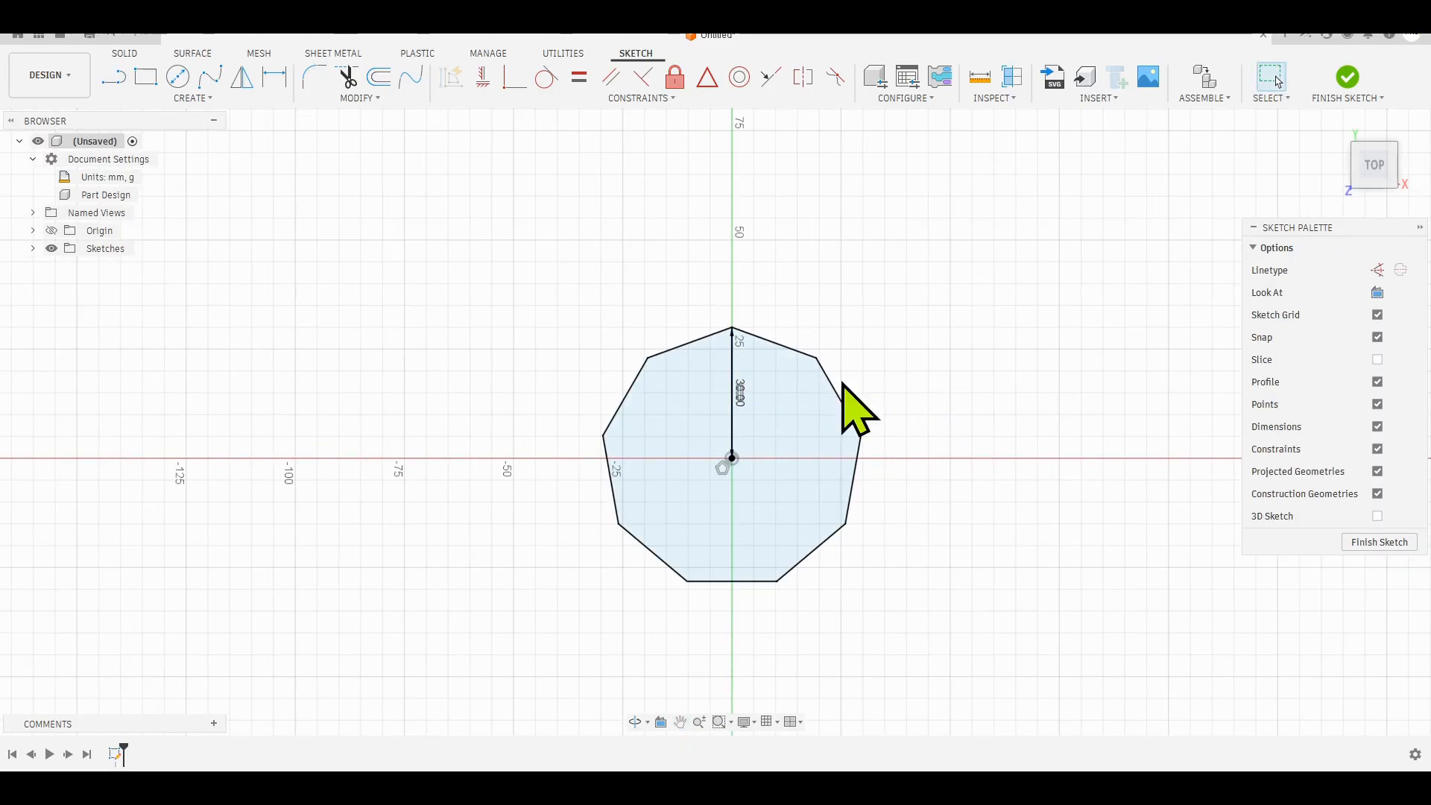
{"action": "left_click_drag", "start_coordinate": [739, 389], "coordinate": [956, 399]}
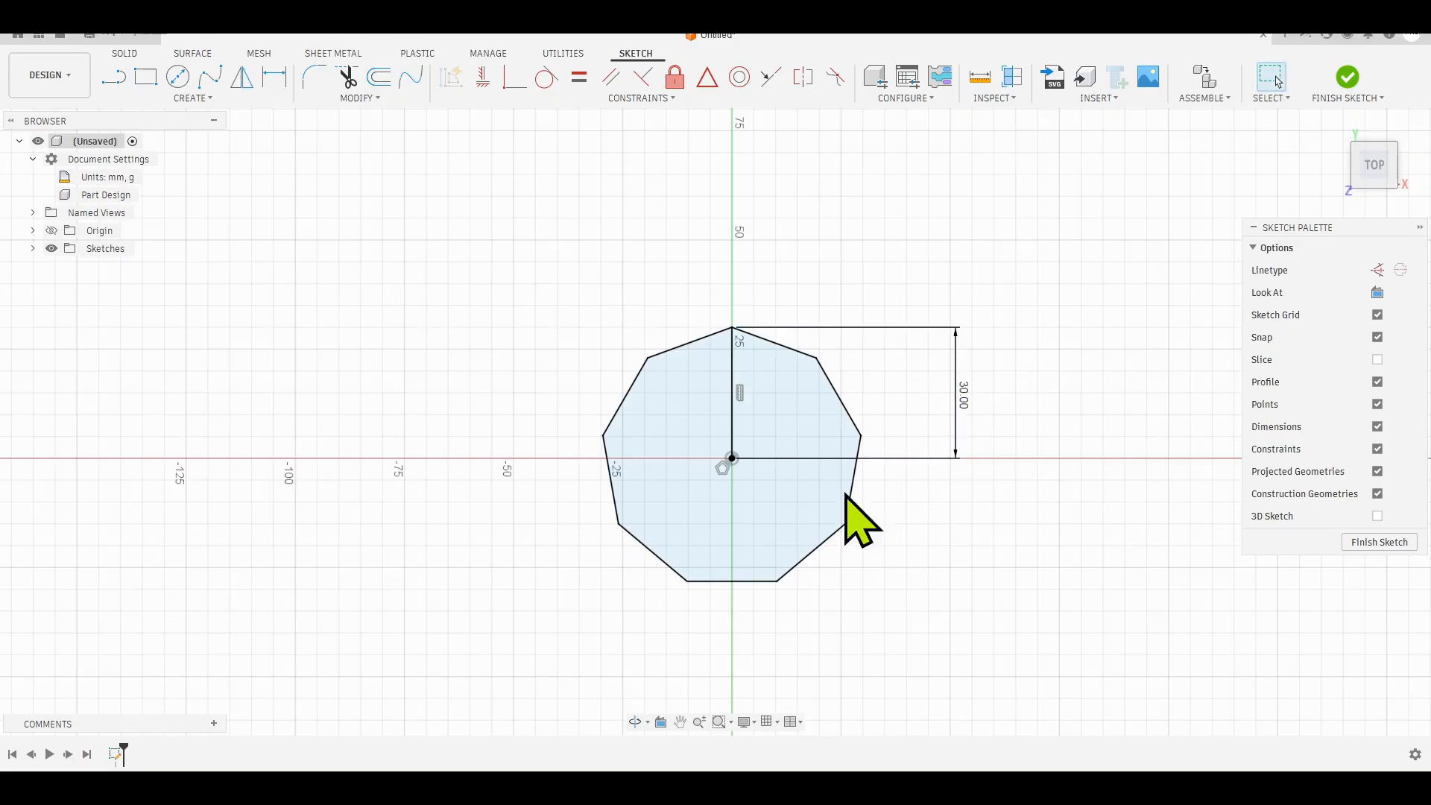
- Offset the whole nine-sided polygon inward by 1.5 mm
{"action": "double_click", "coordinate": [633, 396]}
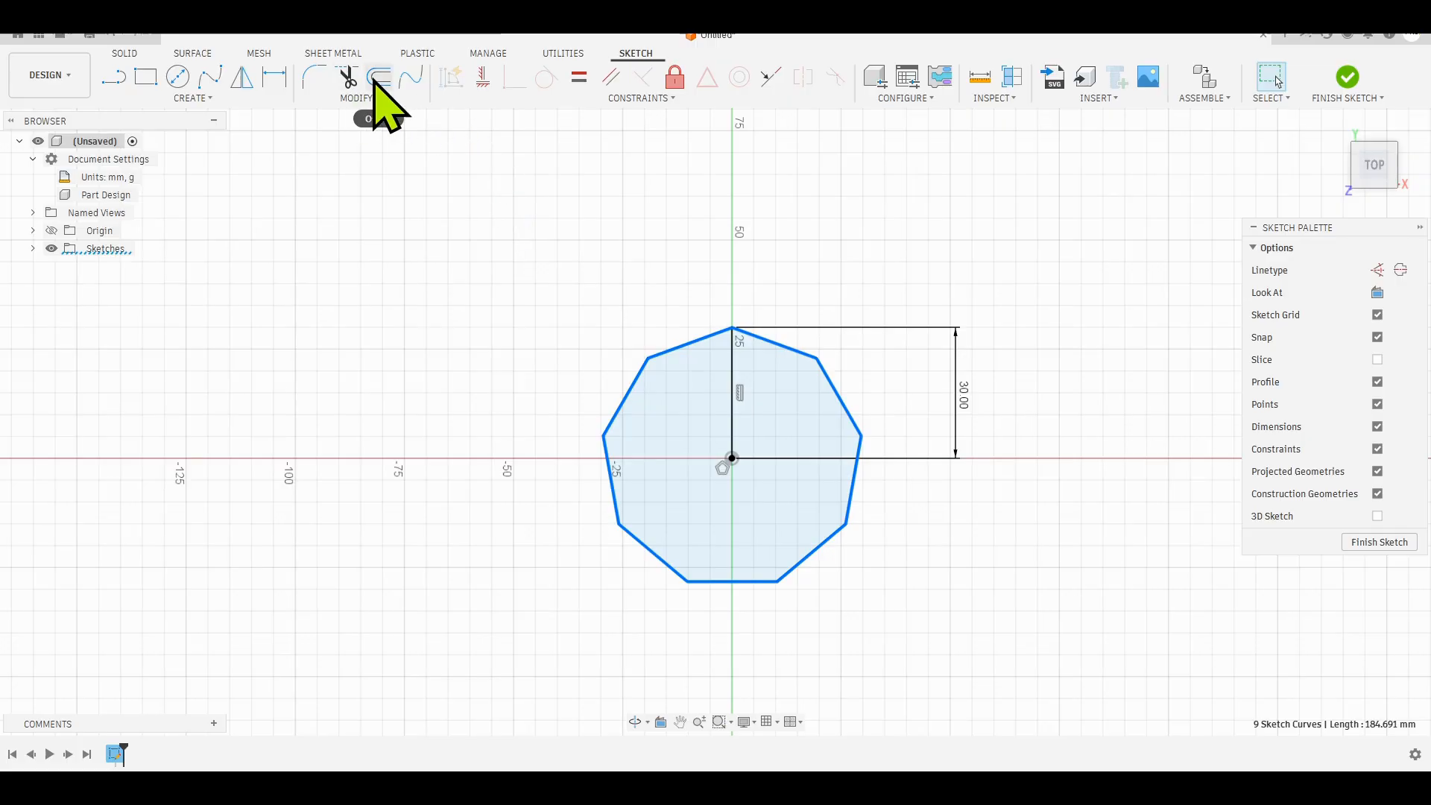
{"action": "key", "text": "o"}
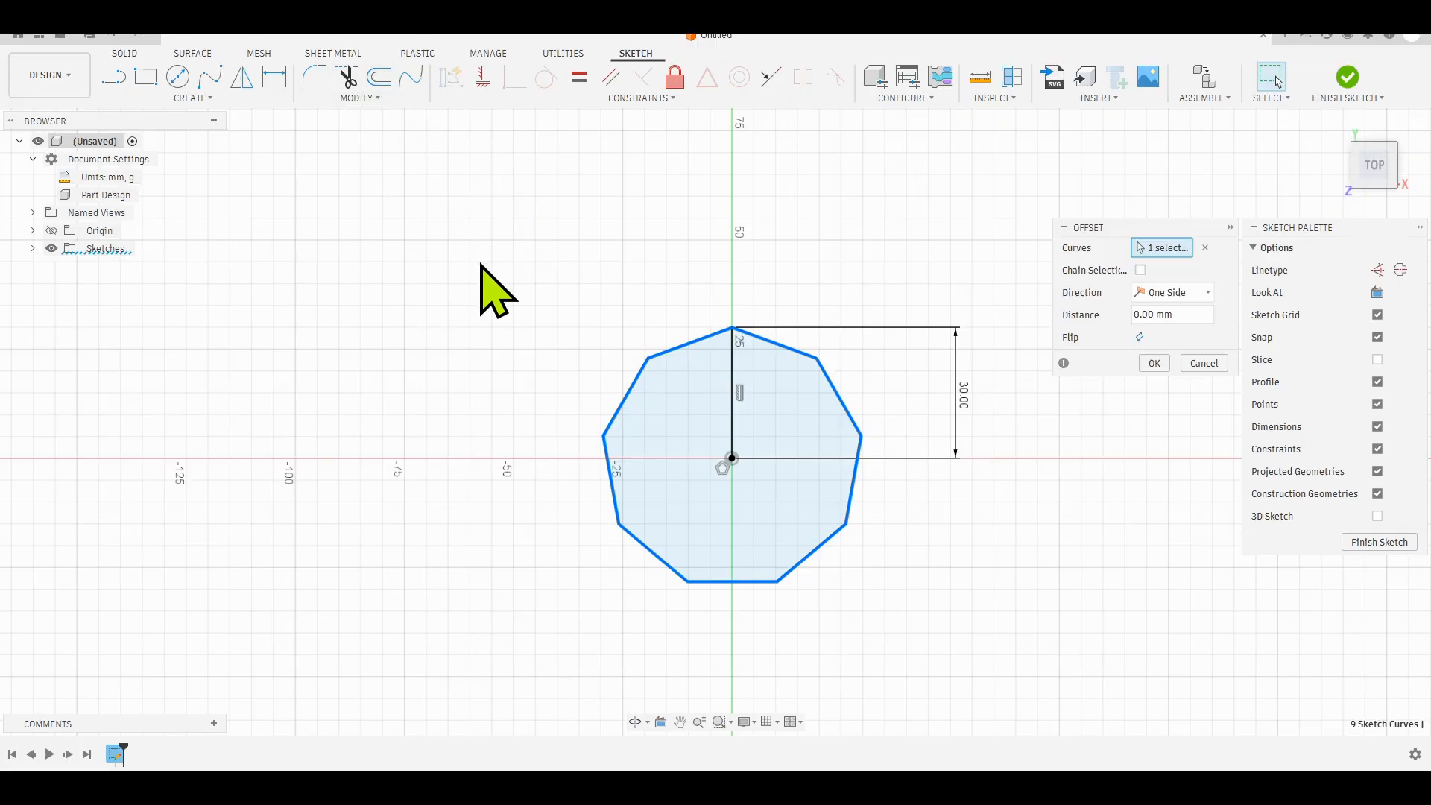
{"action": "left_click_drag", "start_coordinate": [784, 321], "coordinate": [768, 363]}
{"action": "left_click", "coordinate": [918, 385]}
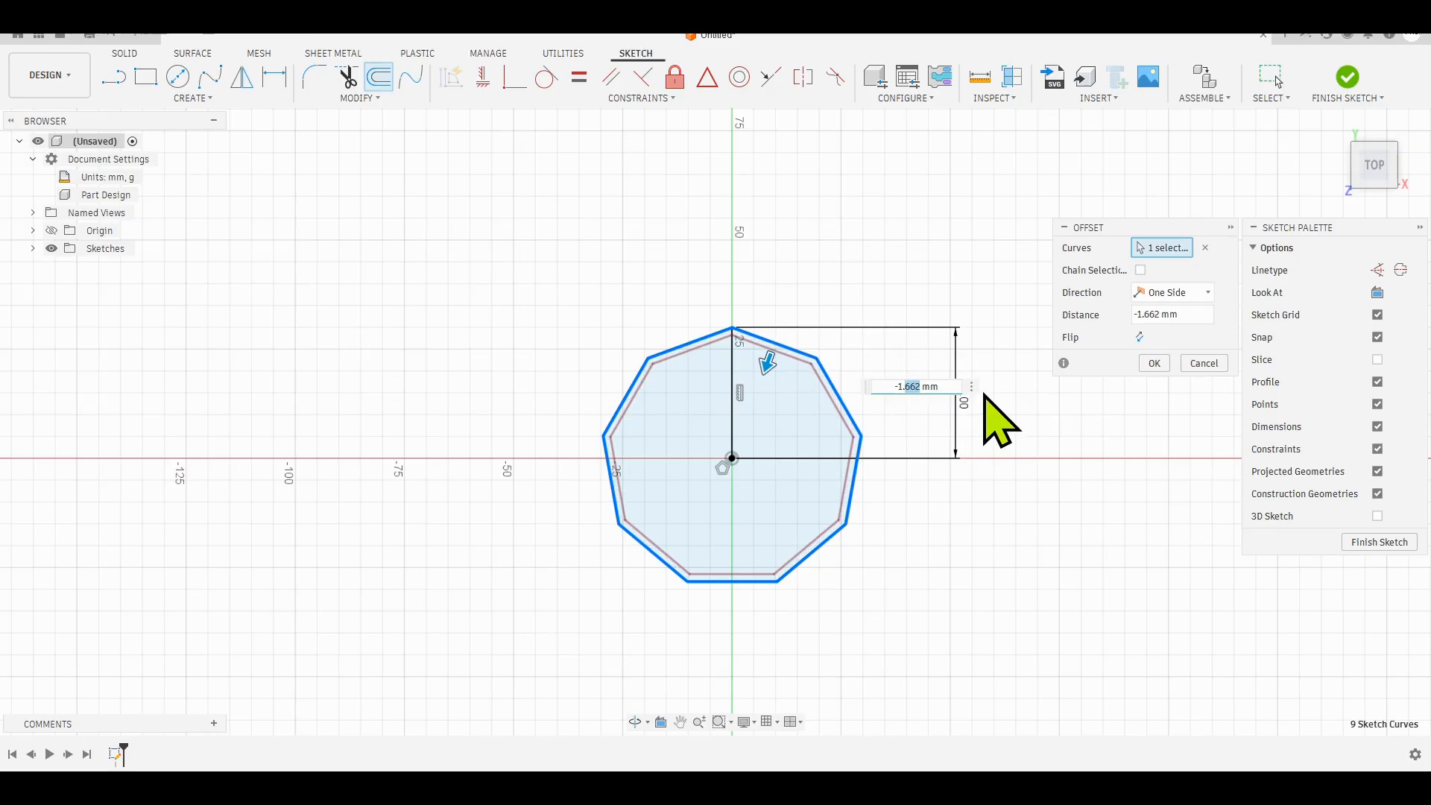
{"action": "type", "text": "5"}
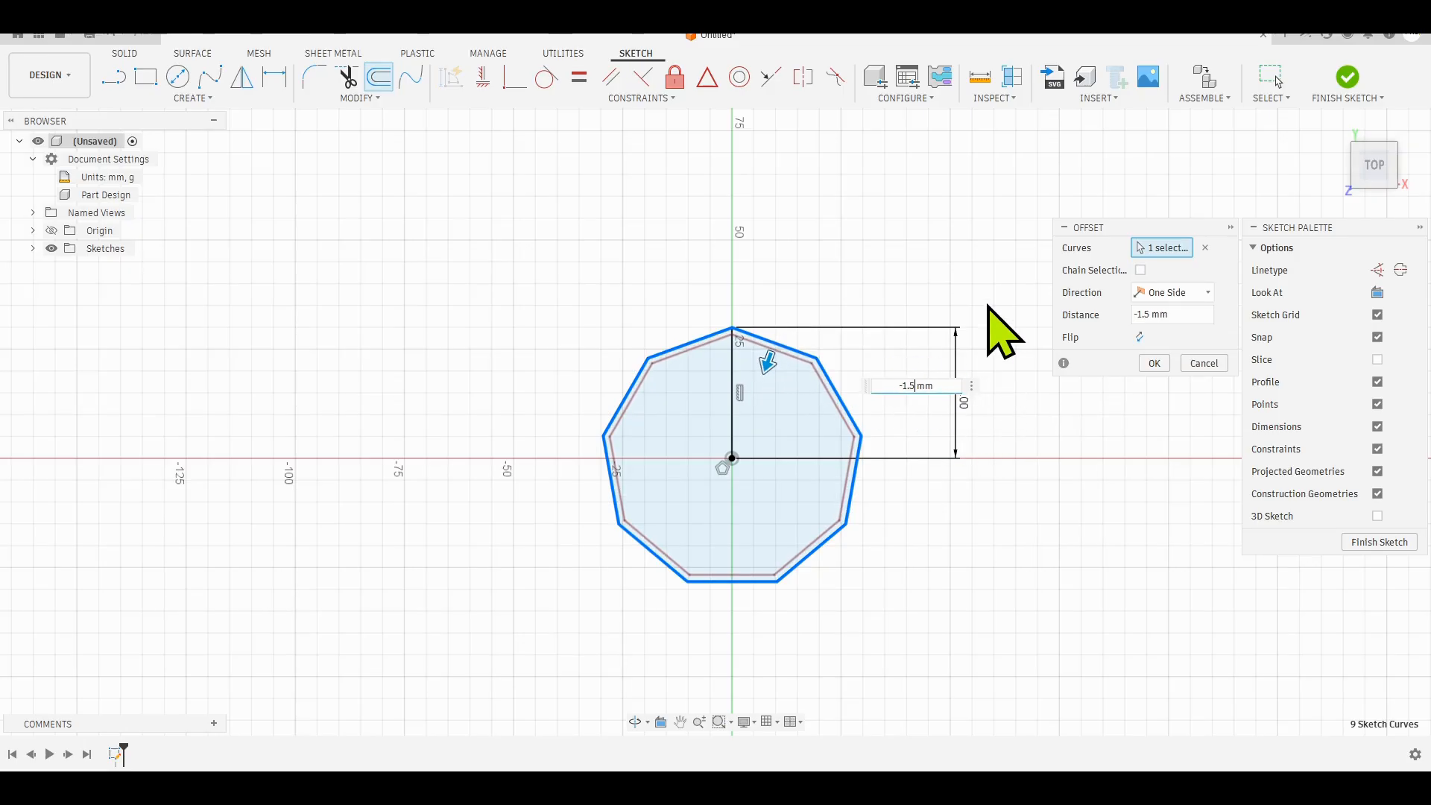
{"action": "left_click", "coordinate": [1154, 363]}
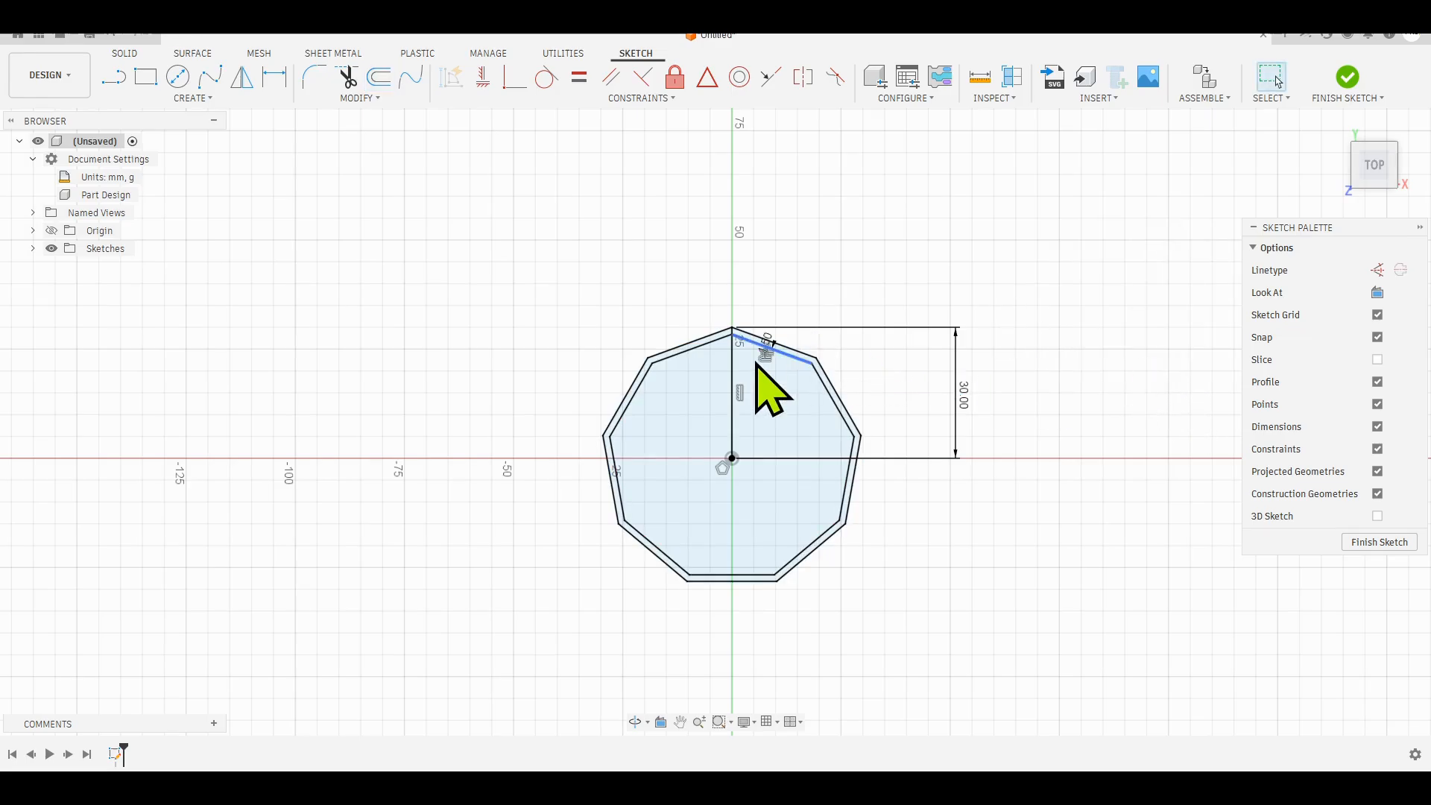
- Offset the inner polygon inward by a further 1.2 mm to make a third concentric outline
{"action": "scroll", "coordinate": [768, 380], "scroll_direction": "up", "scroll_amount": 2}
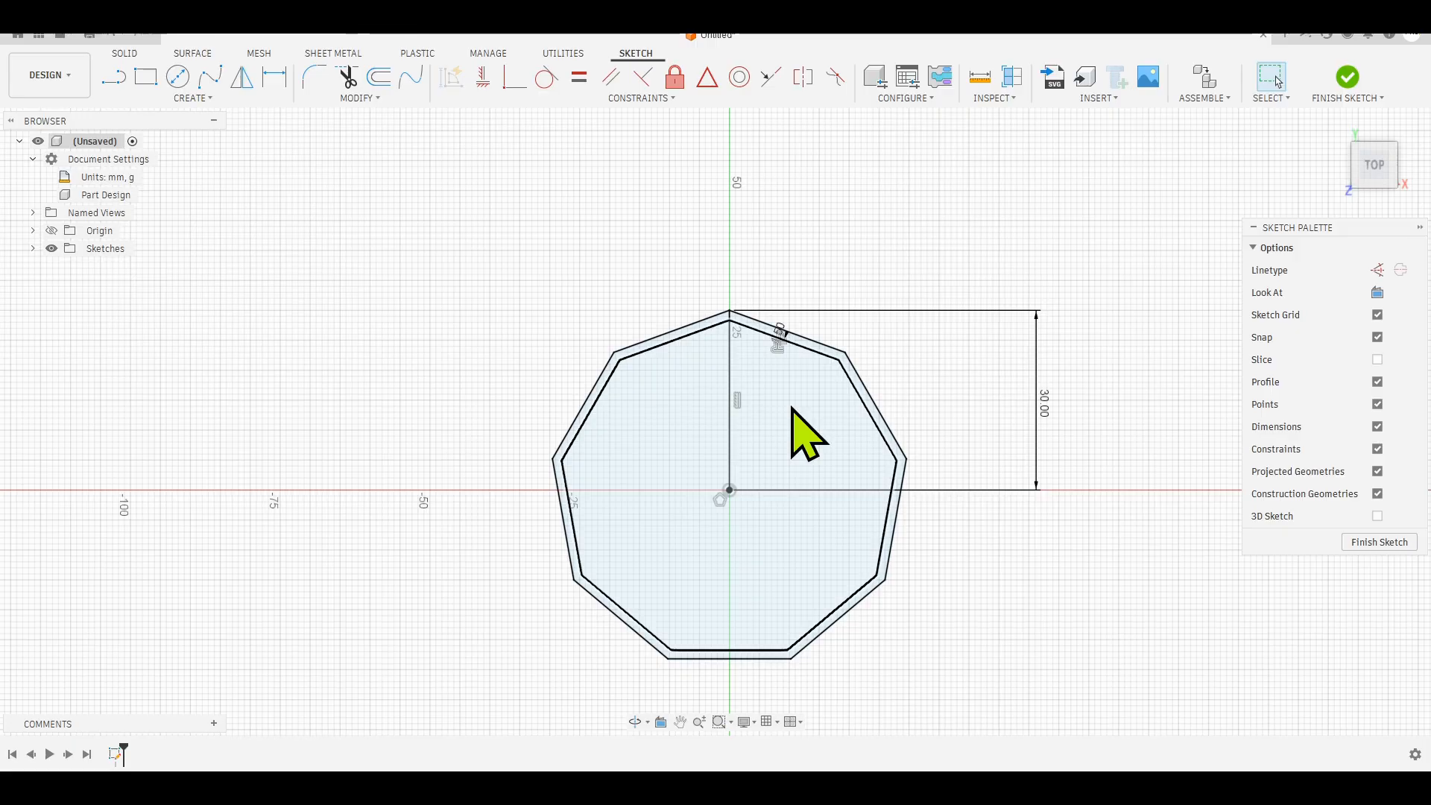
{"action": "double_click", "coordinate": [820, 351]}
{"action": "key", "text": "o"}
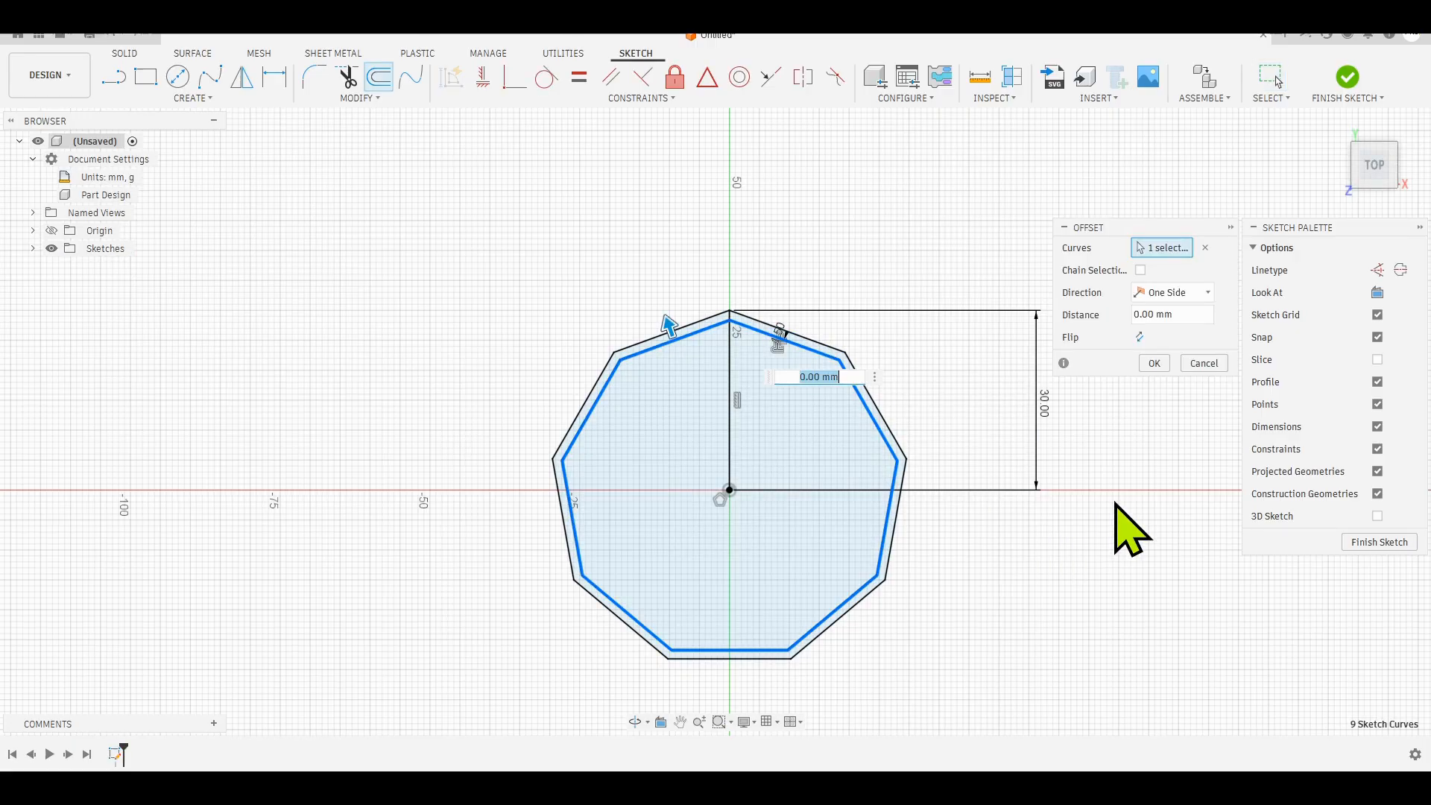
{"action": "left_click_drag", "start_coordinate": [667, 326], "coordinate": [669, 334]}
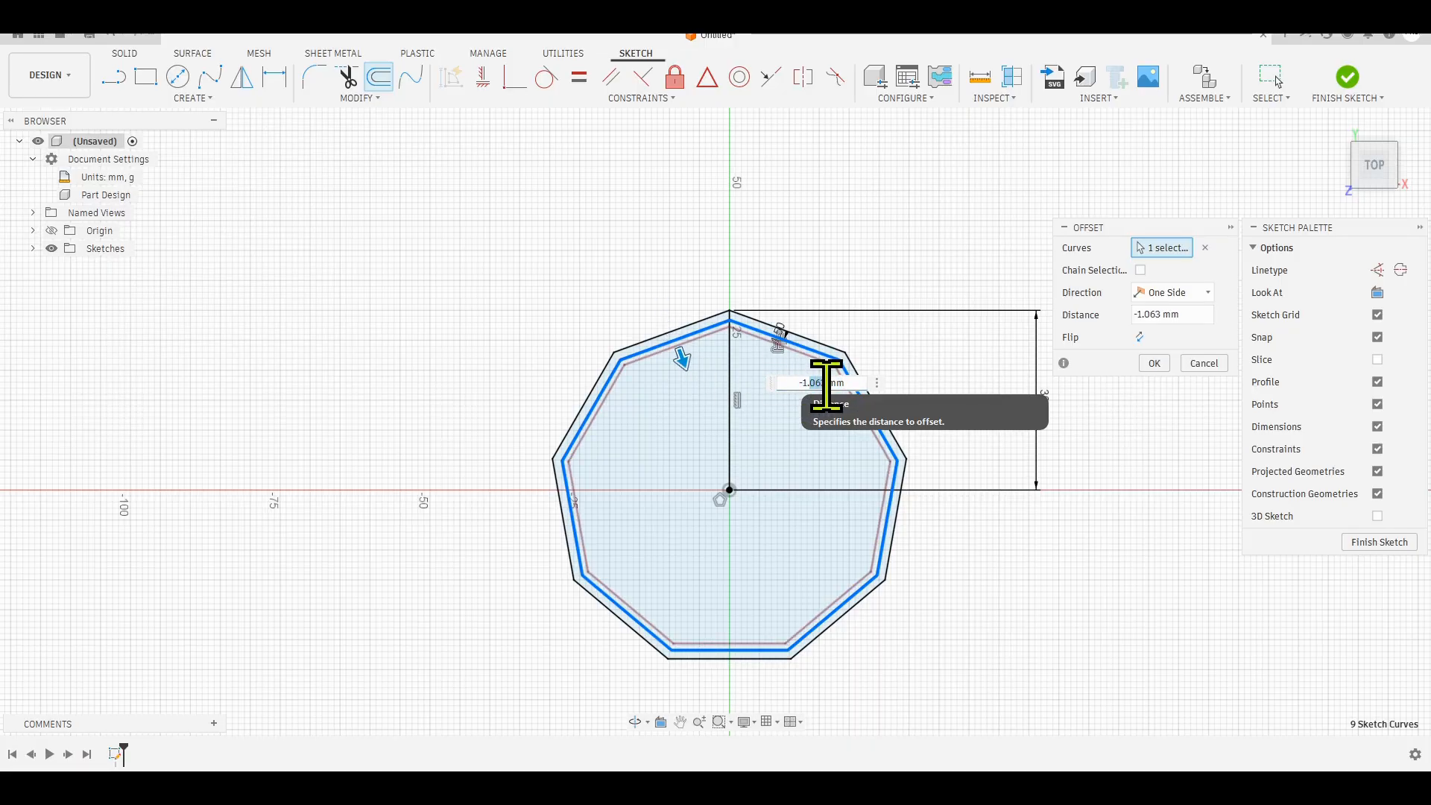
{"action": "type", "text": "-1.2"}
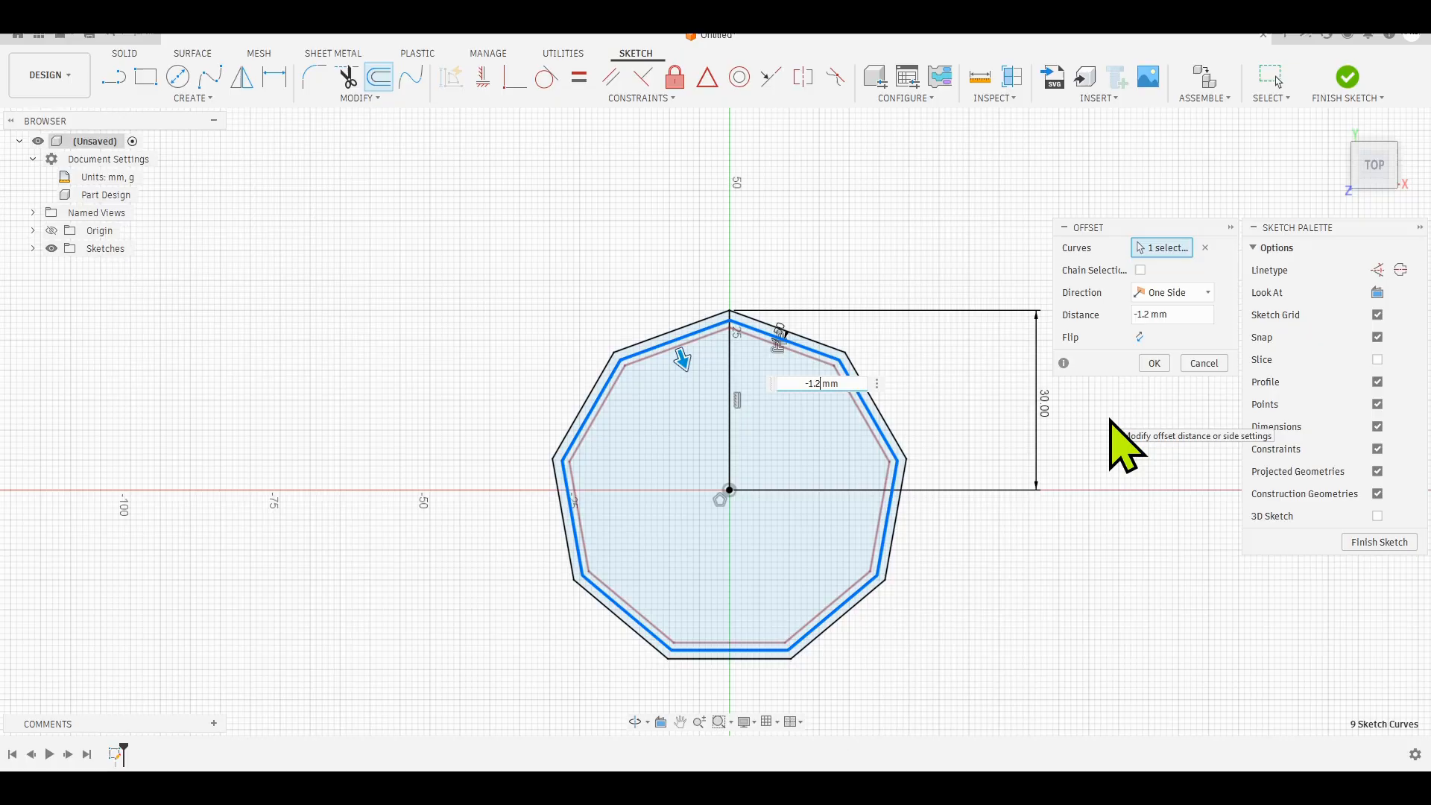
{"action": "left_click", "coordinate": [1157, 363]}
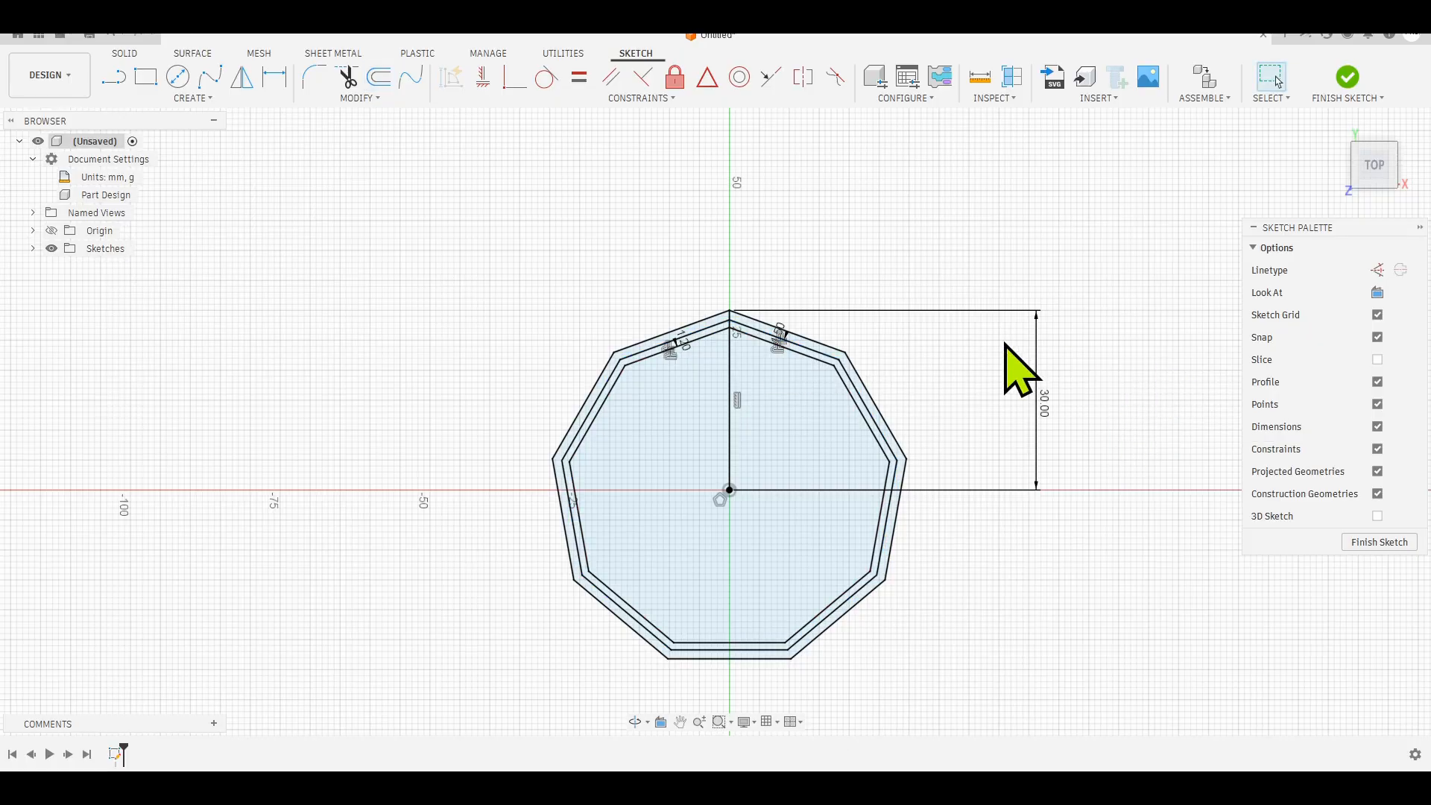
- Add the third and fourth inward offsets, each from the innermost polygon, at 1.5 mm and 1.2 mm
{"action": "left_click", "coordinate": [793, 350]}
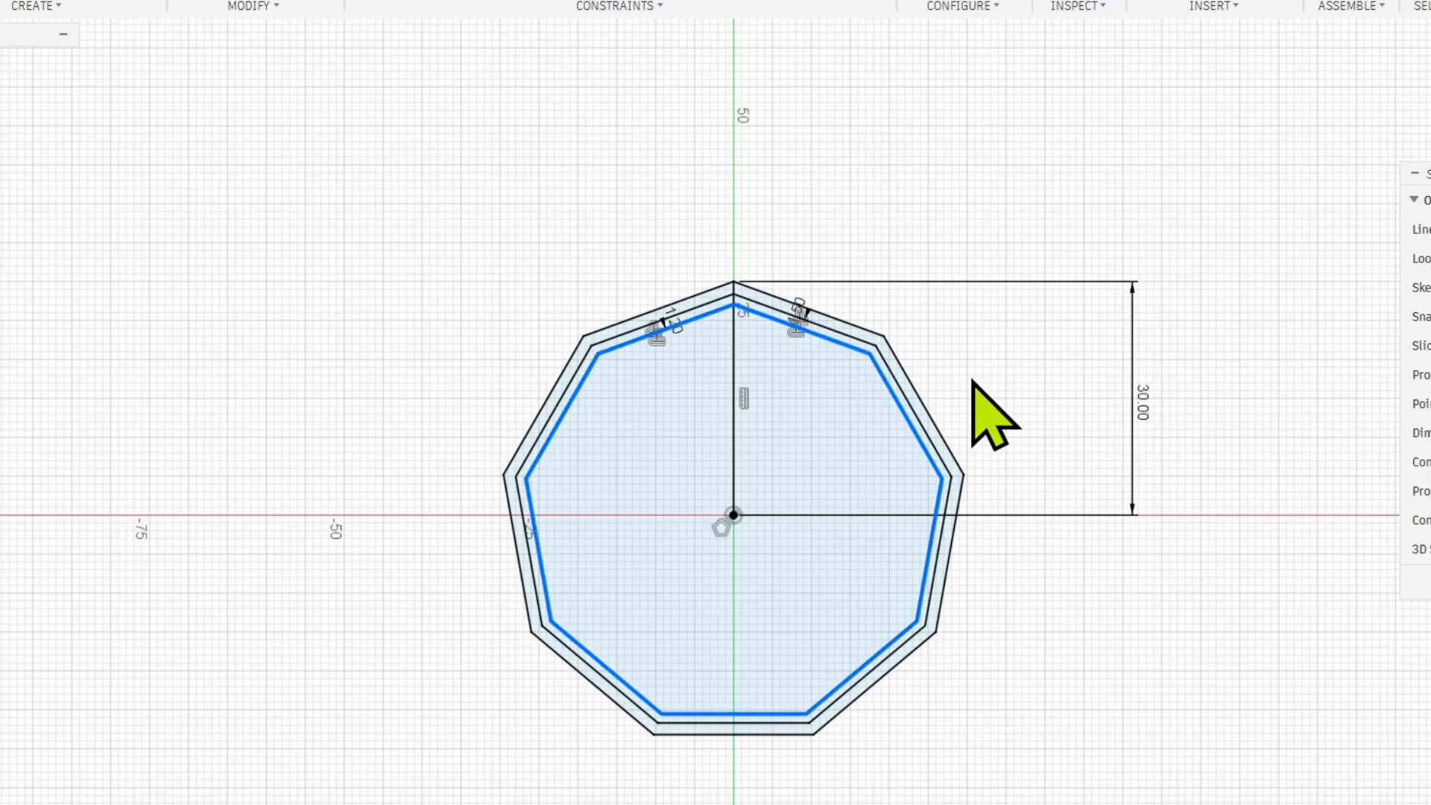
{"action": "key", "text": "o"}
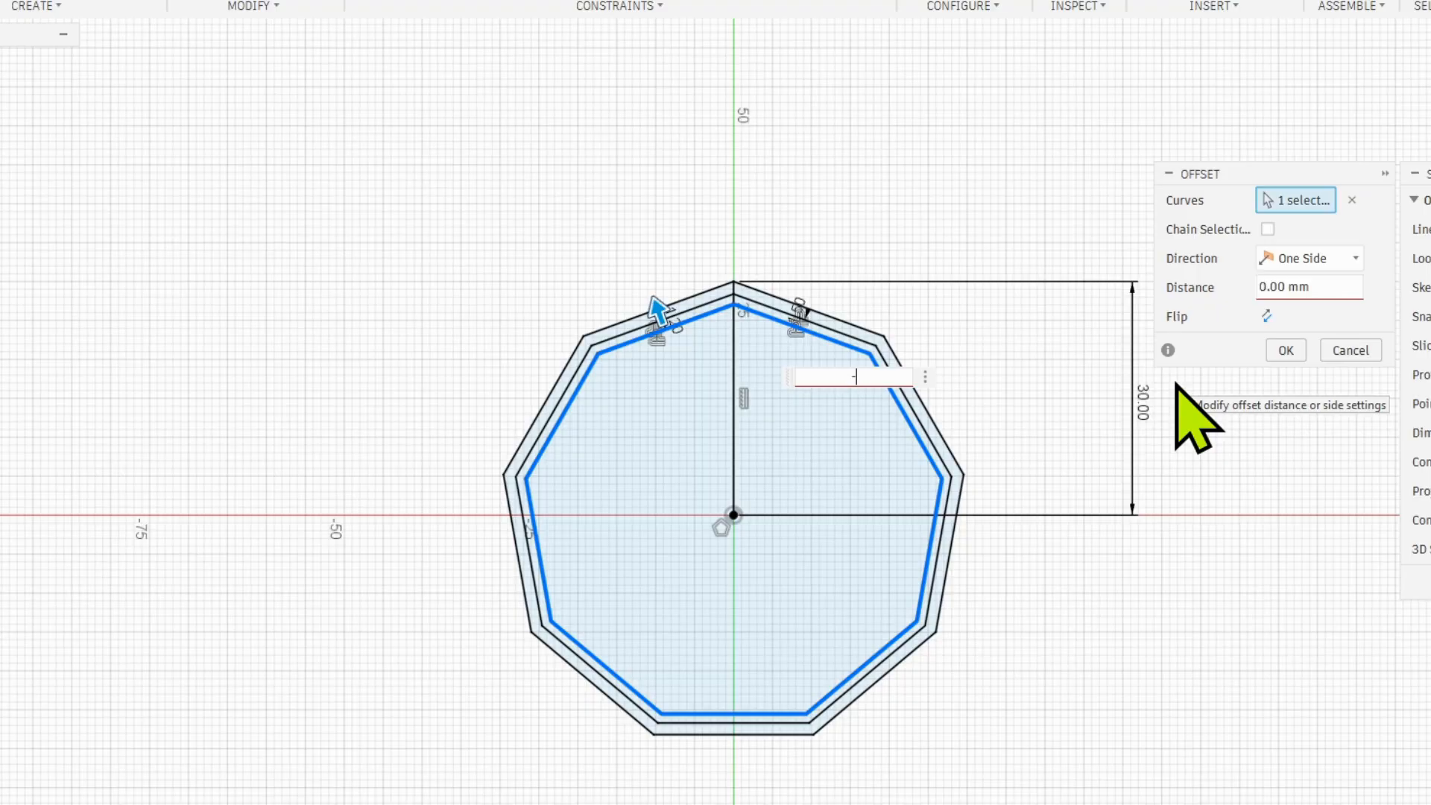
{"action": "type", "text": "1.5"}
{"action": "key", "text": "Return"}
{"action": "left_click", "coordinate": [850, 357]}
{"action": "type", "text": "o"}
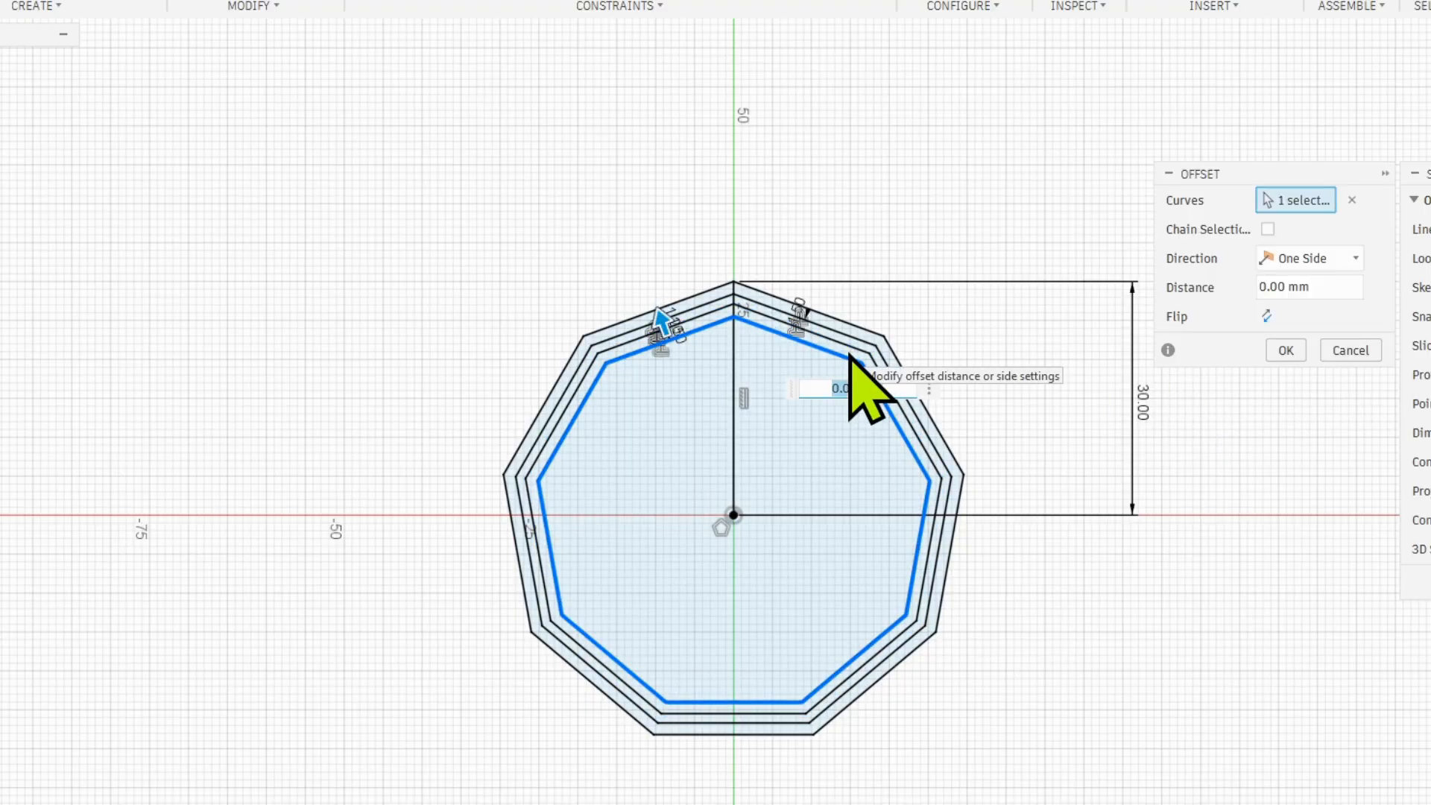
{"action": "type", "text": "1.5"}
{"action": "key", "text": "Return"}
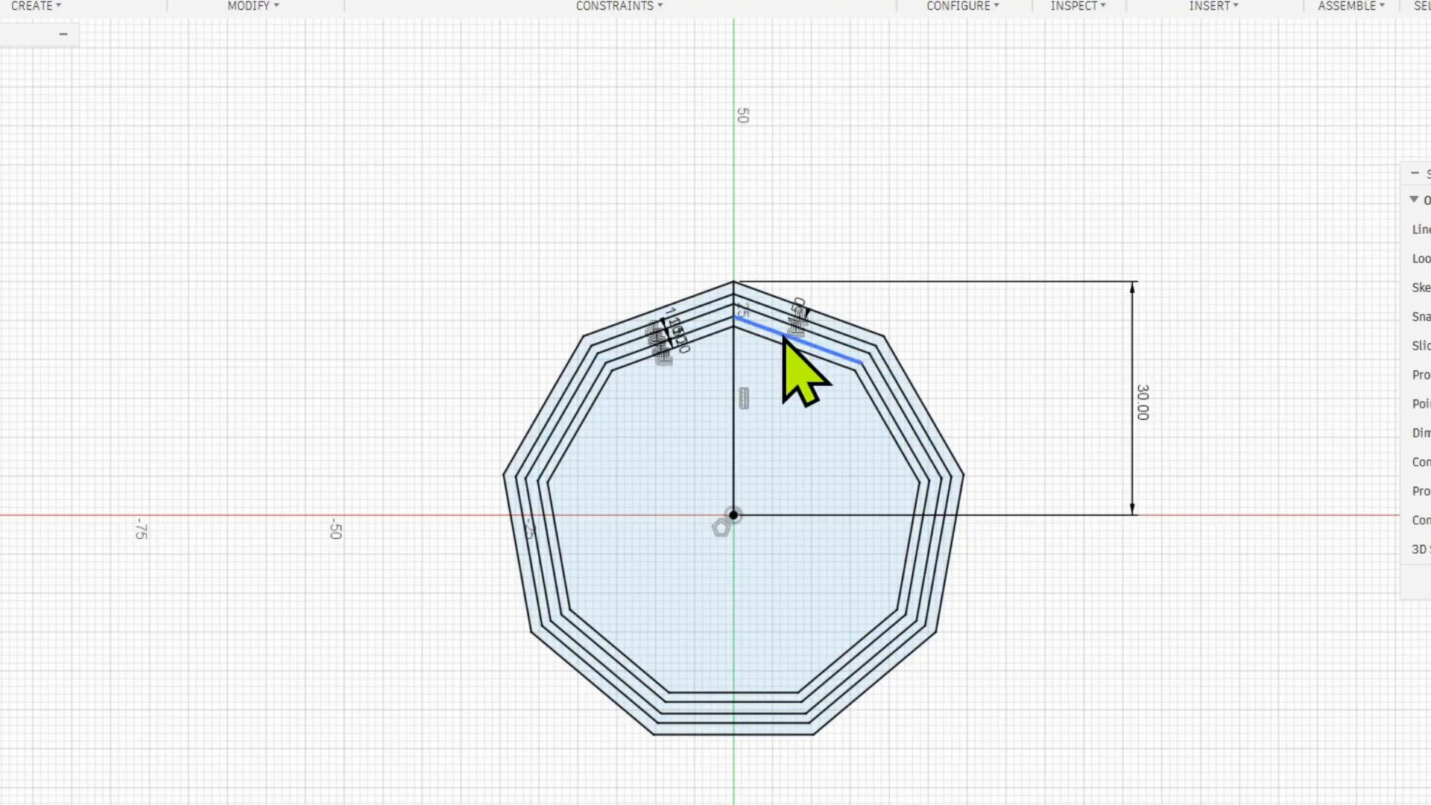
- Add the fifth and sixth inward offsets from the innermost polygon, using 1.5 mm and 1.2 mm distances
{"action": "scroll", "coordinate": [708, 341], "scroll_direction": "up", "scroll_amount": 2}
{"action": "left_click", "coordinate": [707, 339]}
{"action": "key", "text": "o"}
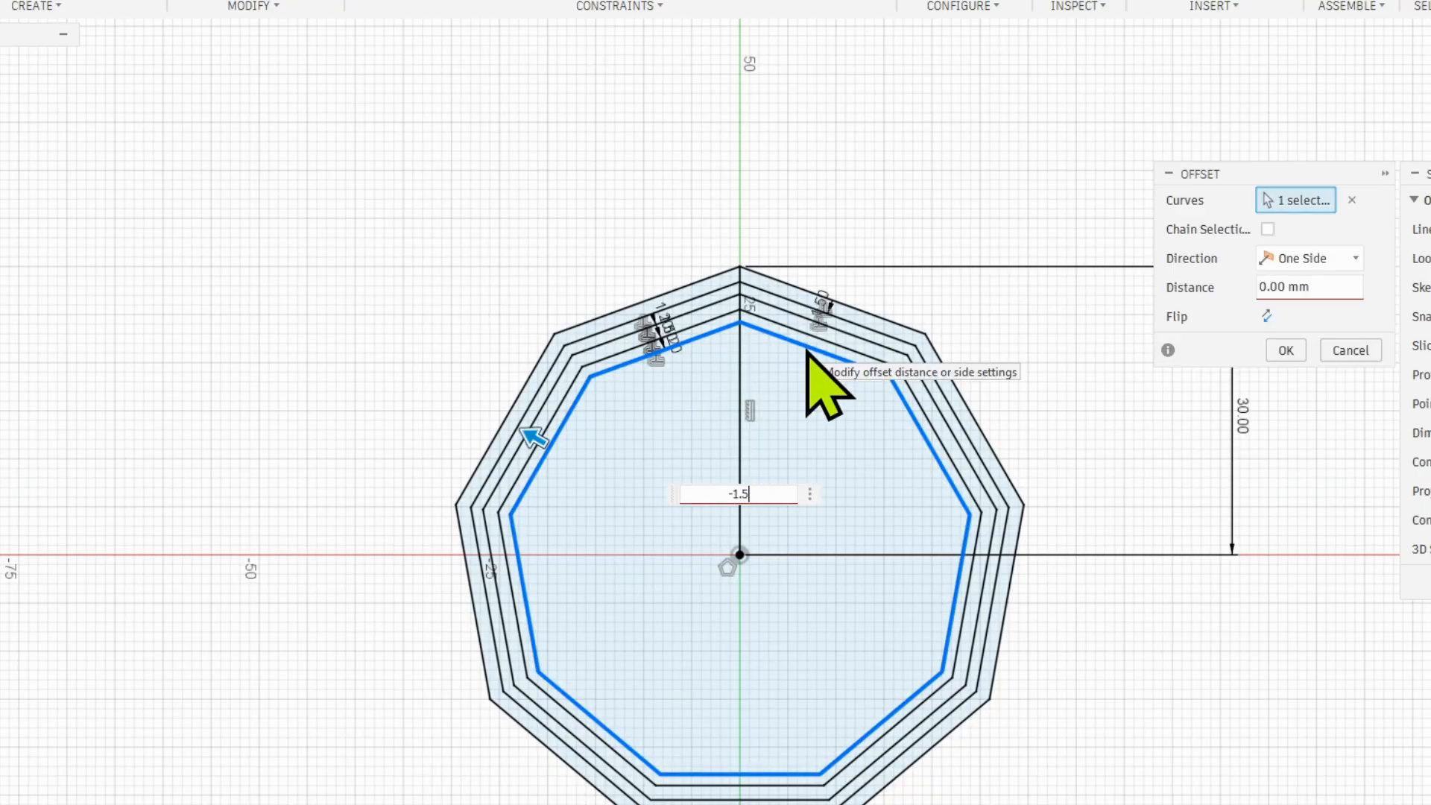
{"action": "key", "text": "Return"}
{"action": "left_click", "coordinate": [798, 360]}
{"action": "type", "text": "o-1"}
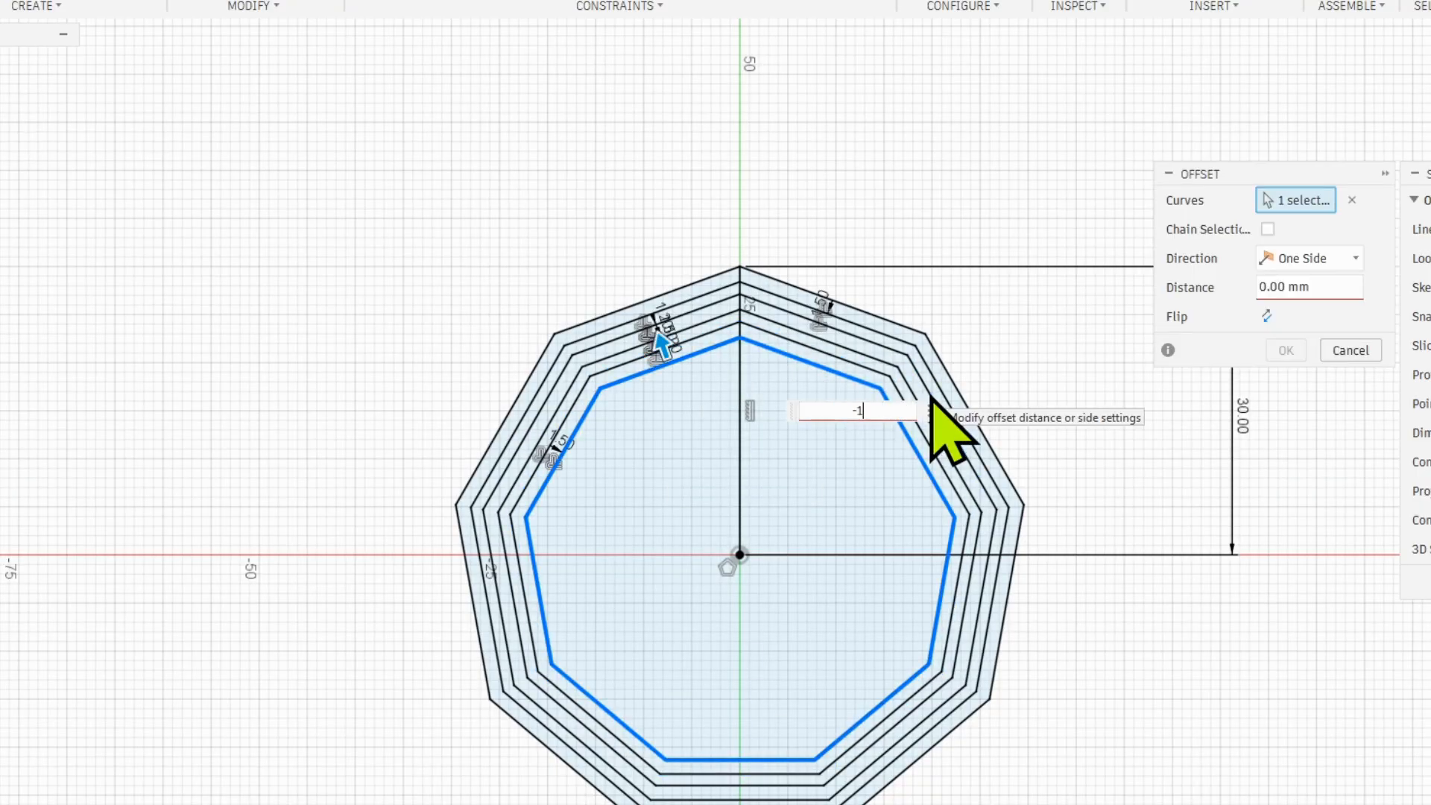
{"action": "type", "text": ".5"}
{"action": "key", "text": "Return"}
- Create the seventh and eighth inward polygon offsets at 1.5 mm and 1.2 mm, continuing from the innermost outline
{"action": "left_click", "coordinate": [839, 392]}
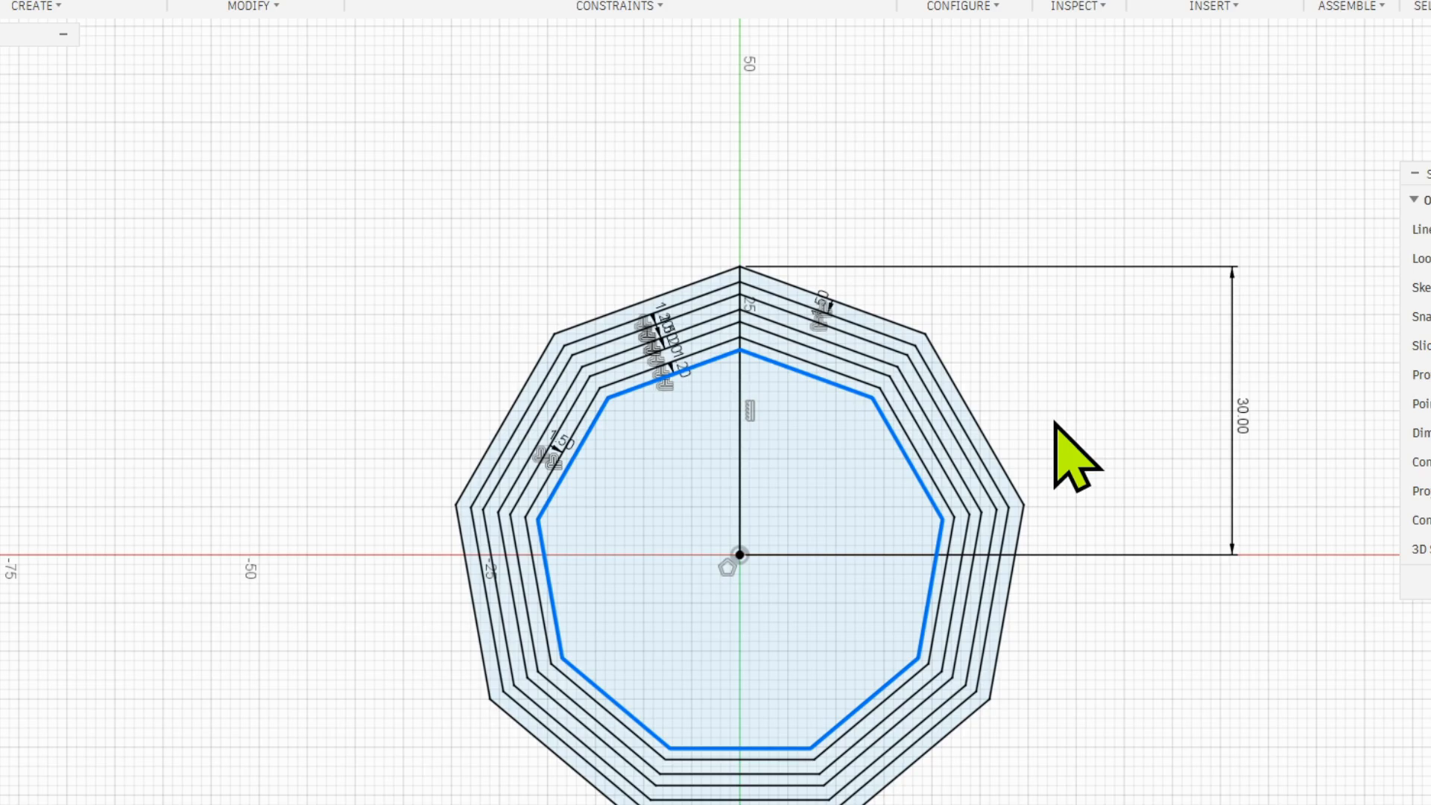
{"action": "type", "text": "o-1.5"}
{"action": "key", "text": "Return"}
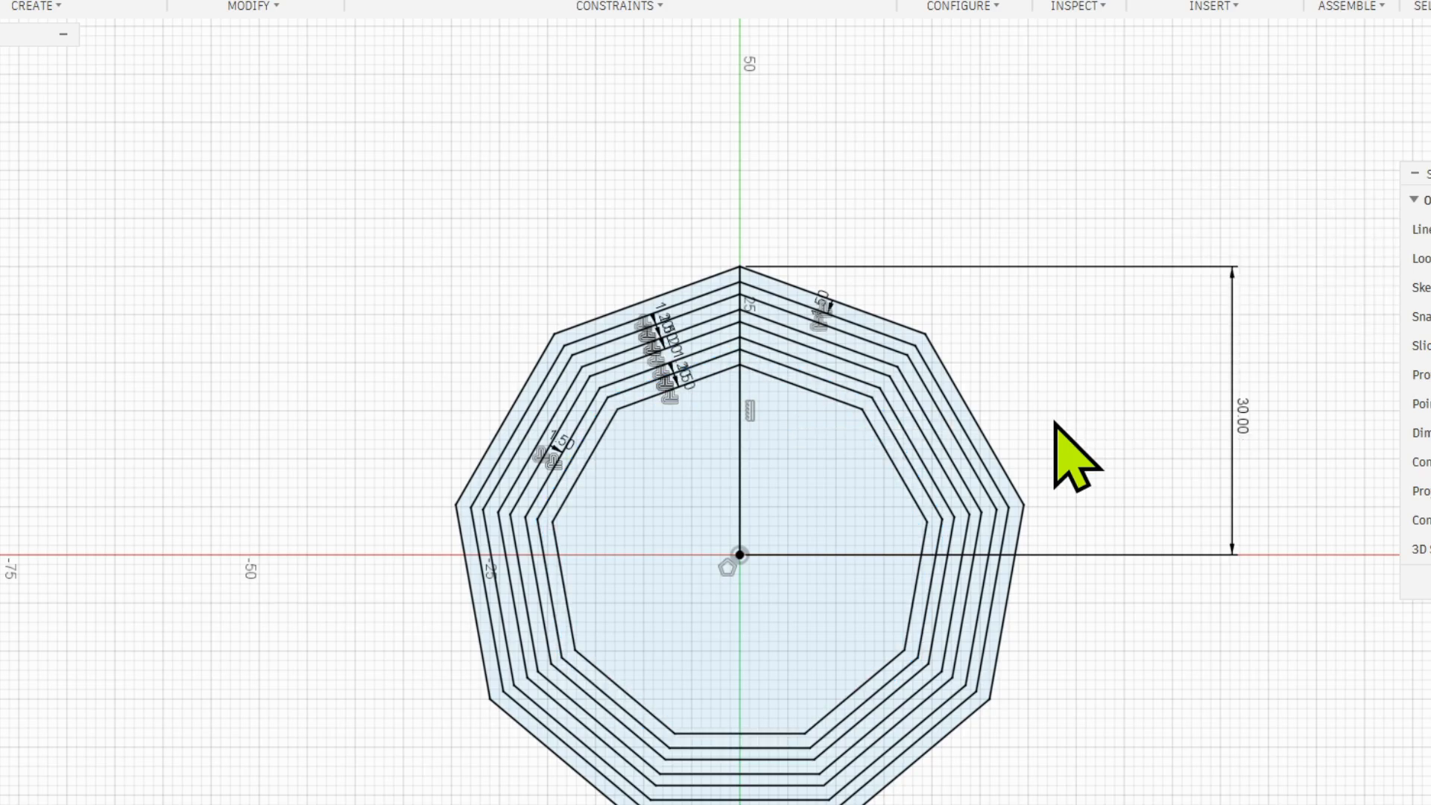
{"action": "left_click", "coordinate": [860, 409]}
{"action": "type", "text": "o-1.5"}
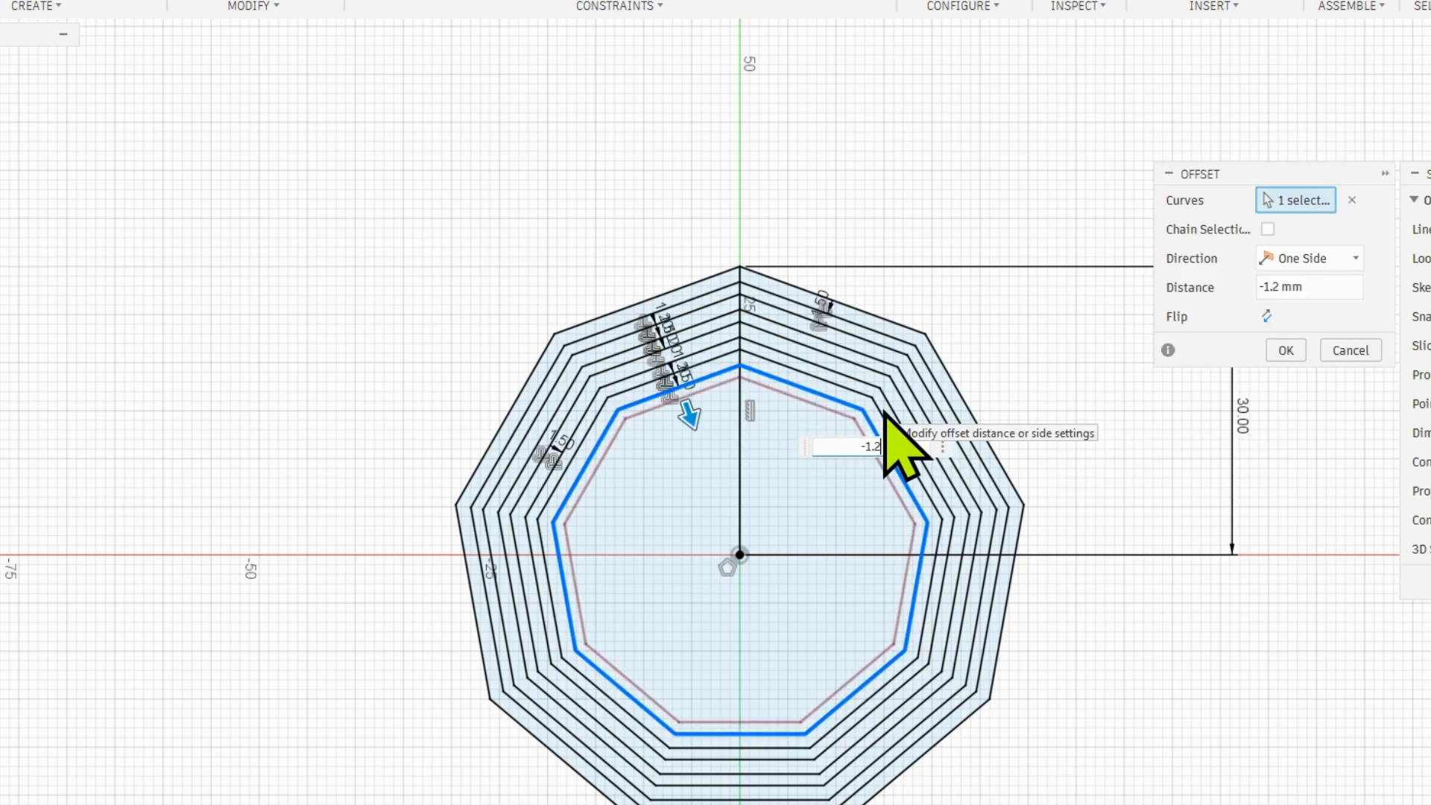
{"action": "key", "text": "Return"}
- Add the ninth and tenth inward polygon offsets at 1.5 mm and 1.2 mm, each taken from the innermost outline
{"action": "left_click", "coordinate": [804, 408]}
{"action": "type", "text": "o"}
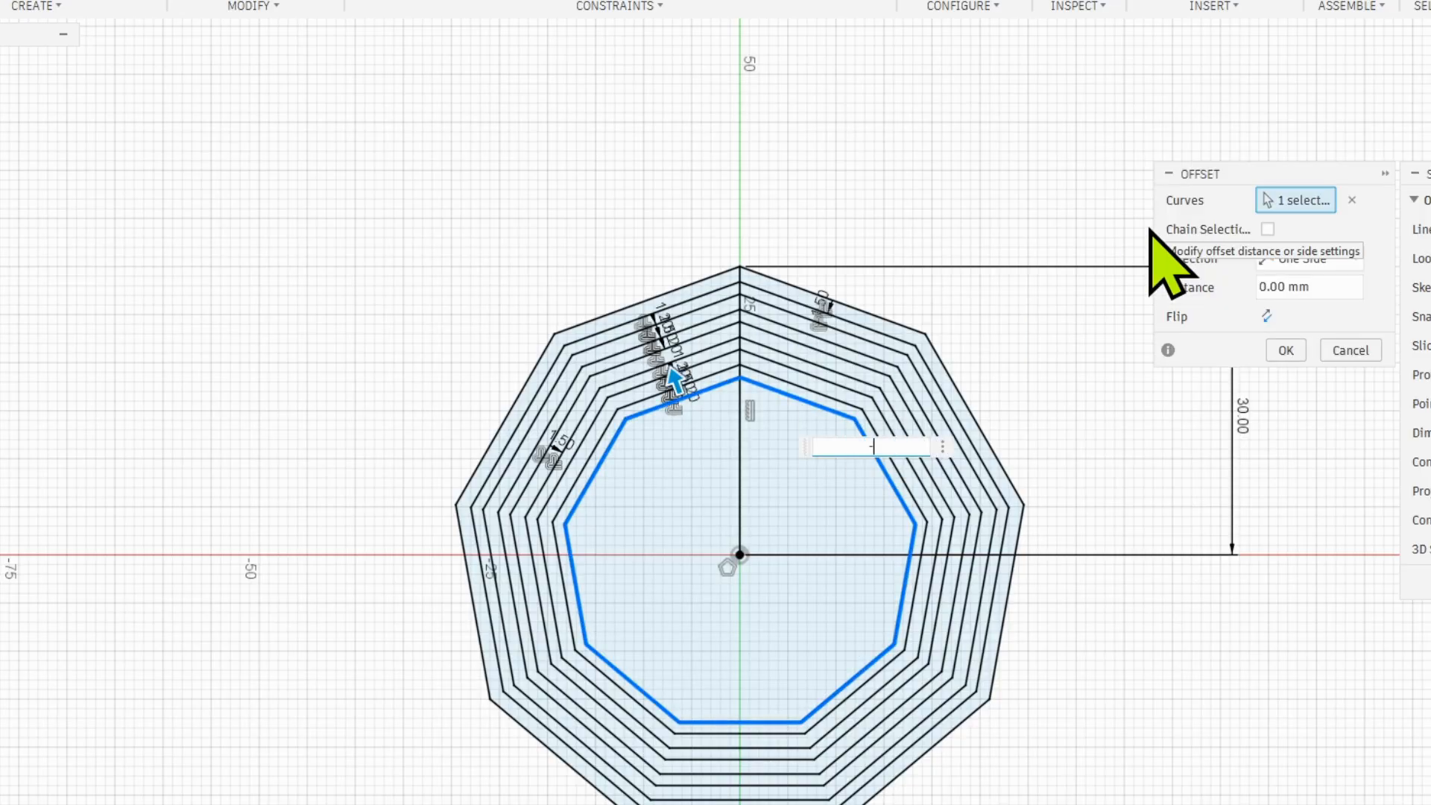
{"action": "type", "text": "-2"}
{"action": "key", "text": "Return"}
{"action": "left_click", "coordinate": [867, 421]}
{"action": "type", "text": "o"}
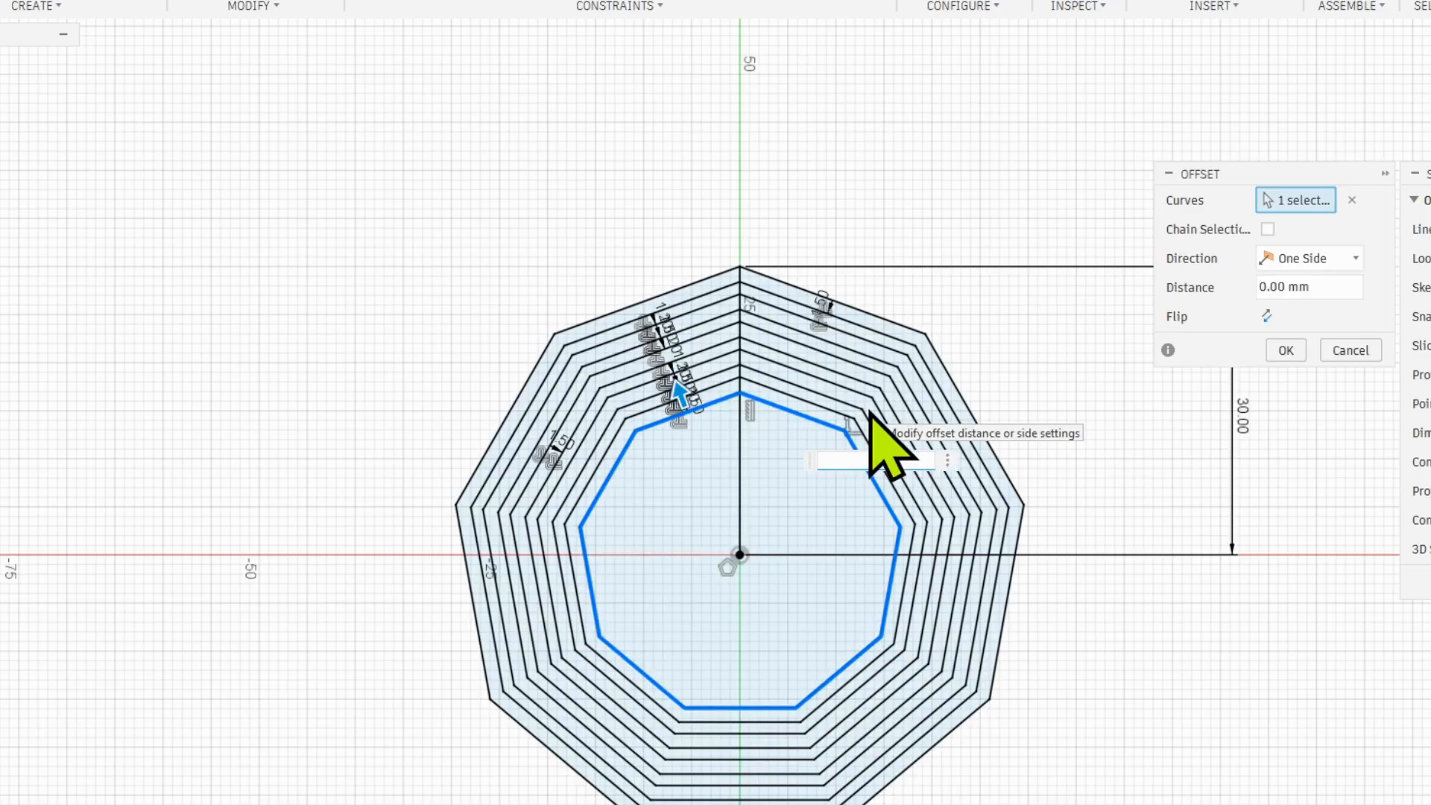
{"action": "type", "text": "-2"}
{"action": "key", "text": "Return"}
- Add the eleventh and twelfth inward offsets at 1.5 mm and 1.2 mm, and finish the sketch
{"action": "scroll", "coordinate": [782, 432], "scroll_direction": "up", "scroll_amount": 2}
{"action": "left_click", "coordinate": [815, 431]}
{"action": "type", "text": "o"}
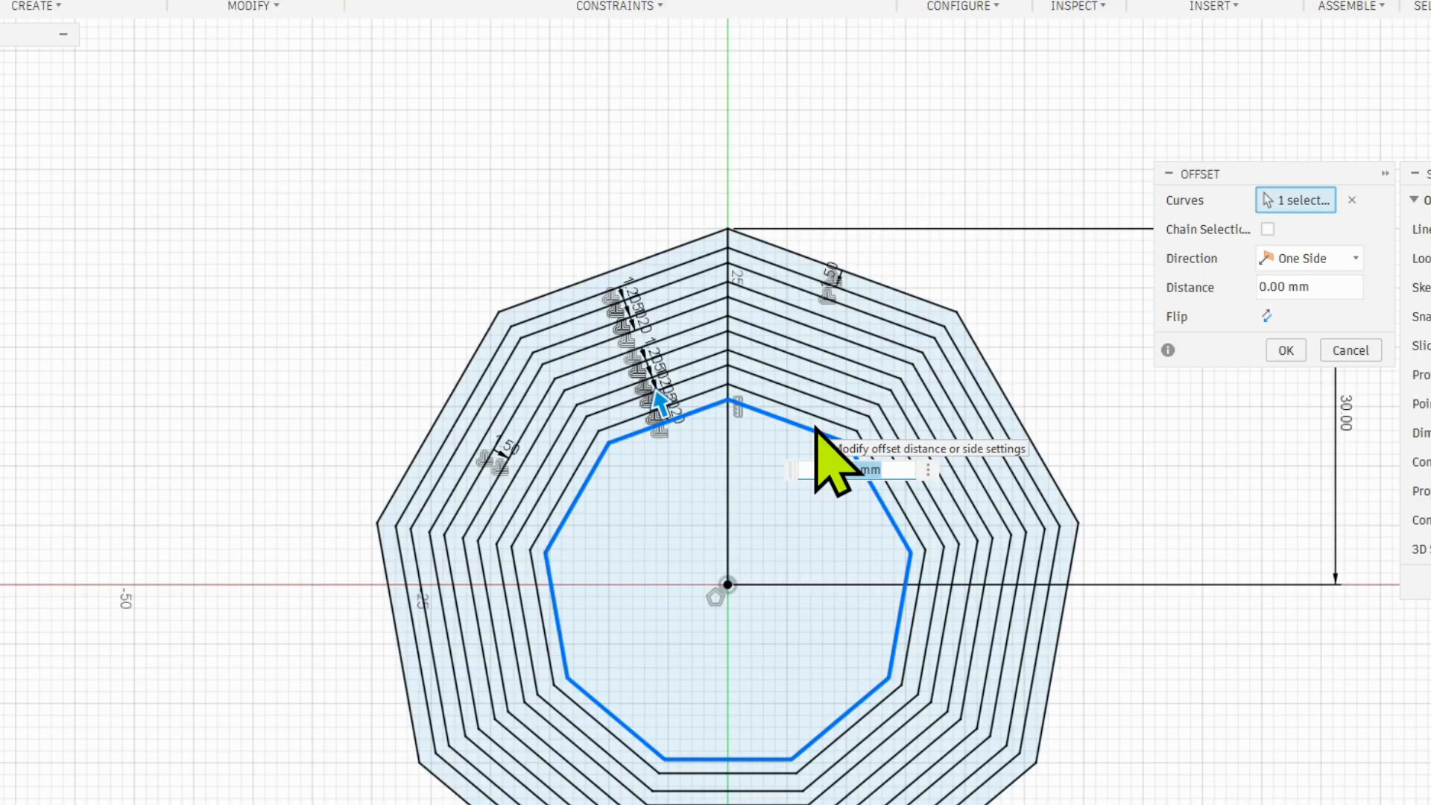
{"action": "type", "text": "-2"}
{"action": "key", "text": "Return"}
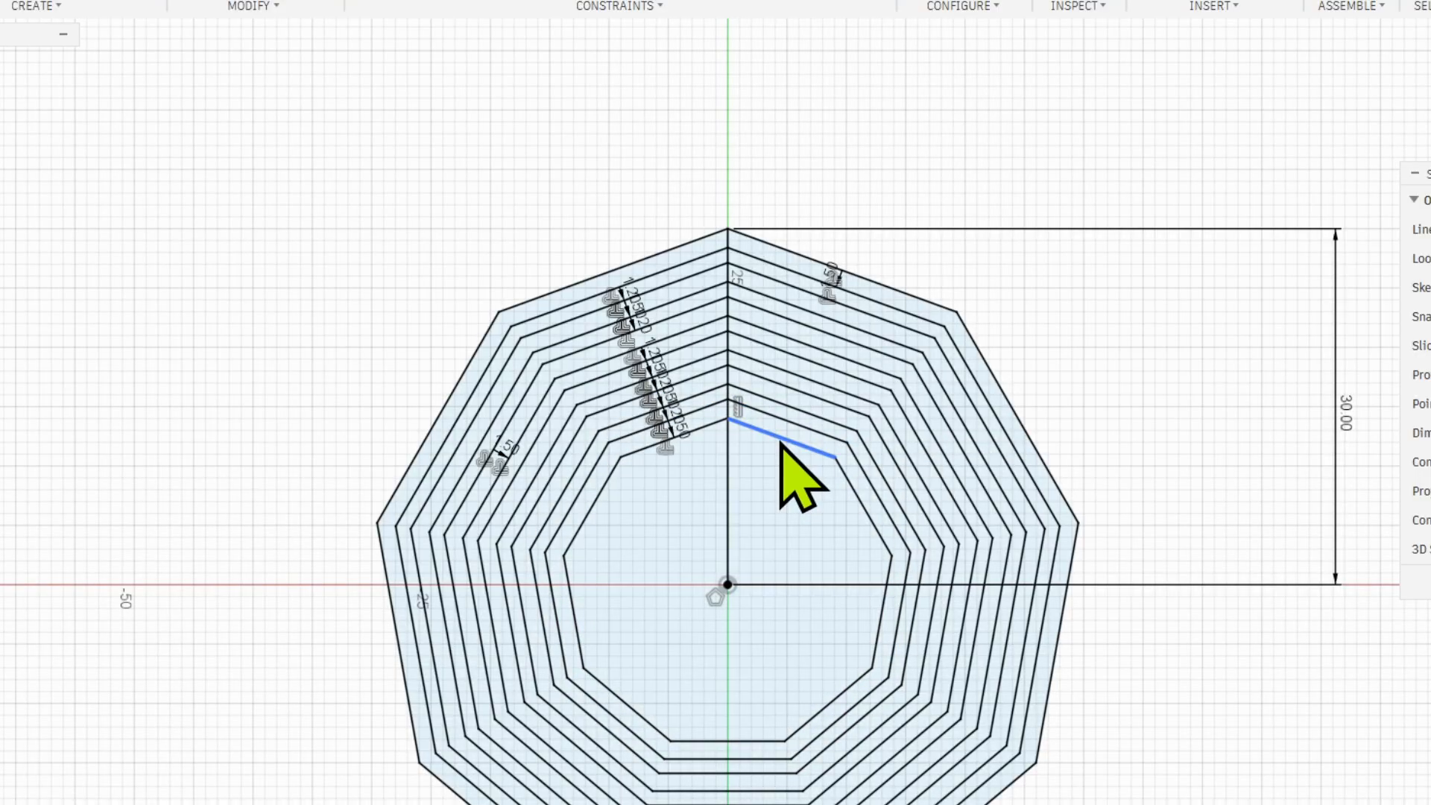
{"action": "left_click", "coordinate": [782, 445]}
{"action": "type", "text": "o"}
{"action": "type", "text": "-1"}
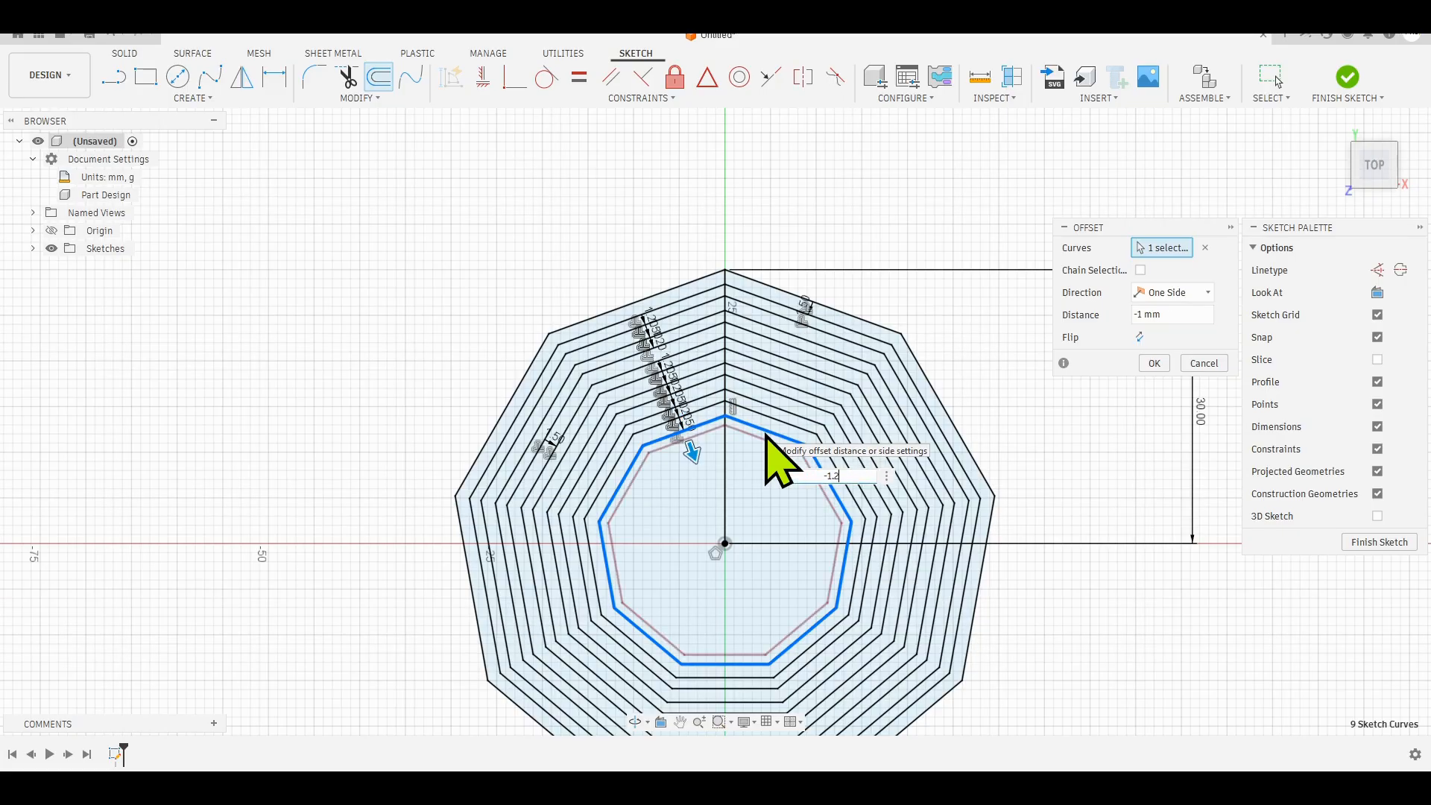
{"action": "type", "text": ".2"}
{"action": "key", "text": "Return"}
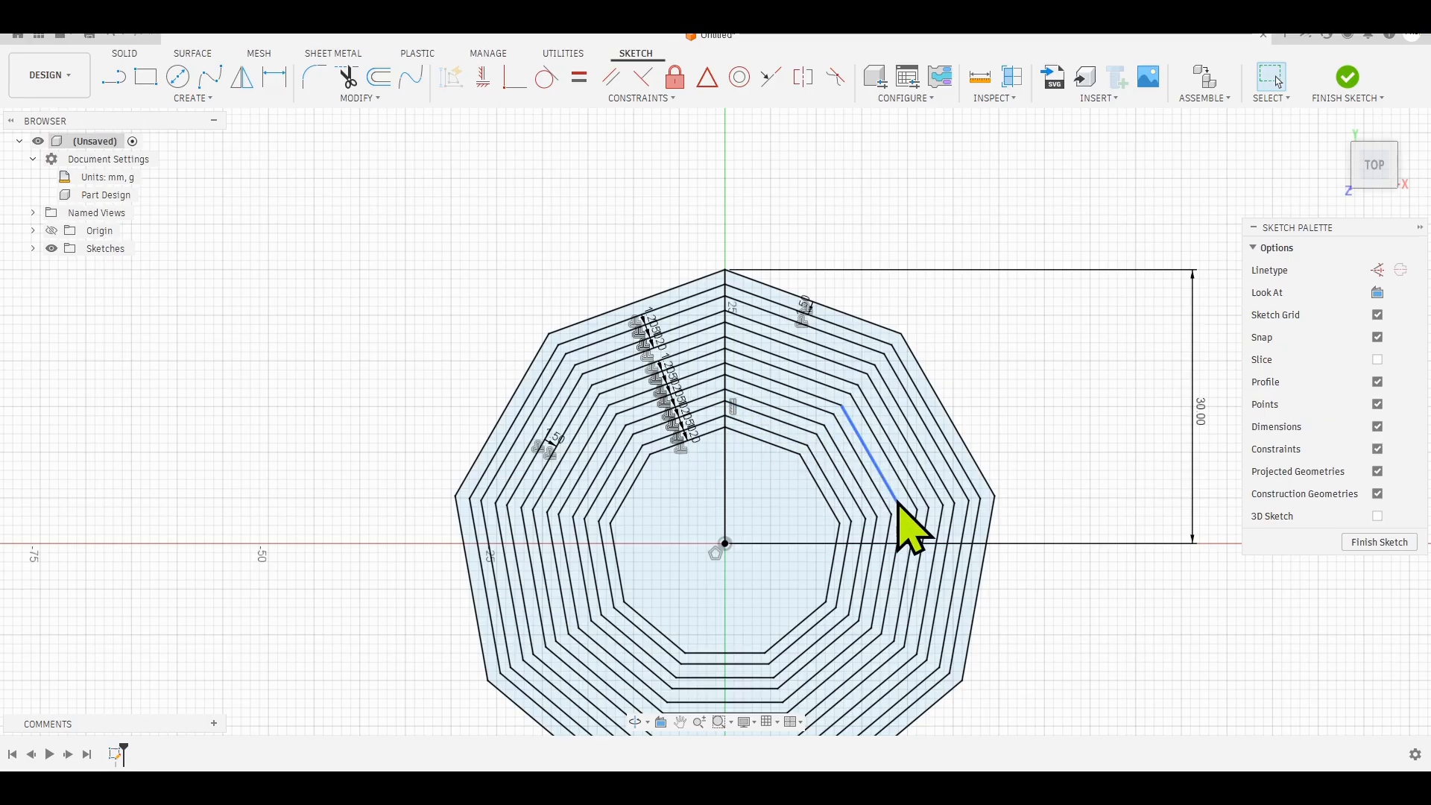
{"action": "left_click", "coordinate": [1358, 82]}
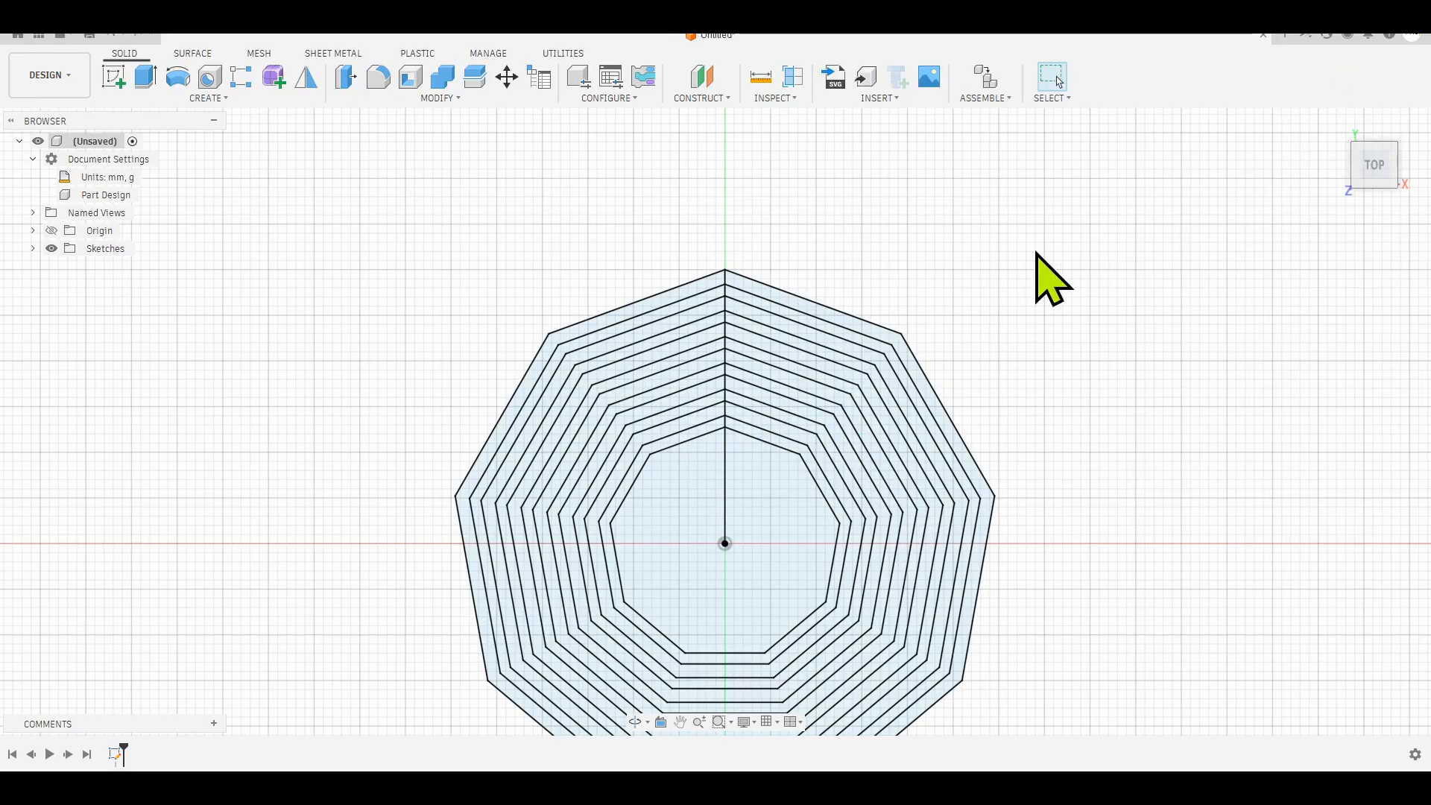
- Extrude all thirteen sketch profiles, from the outer ring to the centre, 5 mm upward as a new body with a 30-degree taper
{"action": "scroll", "coordinate": [1112, 310], "scroll_direction": "down", "scroll_amount": 3}
{"action": "mouse_move", "coordinate": [1111, 310]}
{"action": "middle_mouse_down", "text": "shift"}
{"action": "mouse_move", "coordinate": [1086, 189]}
{"action": "mouse_move", "coordinate": [958, 217]}
{"action": "mouse_move", "coordinate": [1031, 217]}
{"action": "middle_mouse_up", "text": "shift"}
{"action": "scroll", "coordinate": [742, 475], "scroll_direction": "up", "scroll_amount": 4}
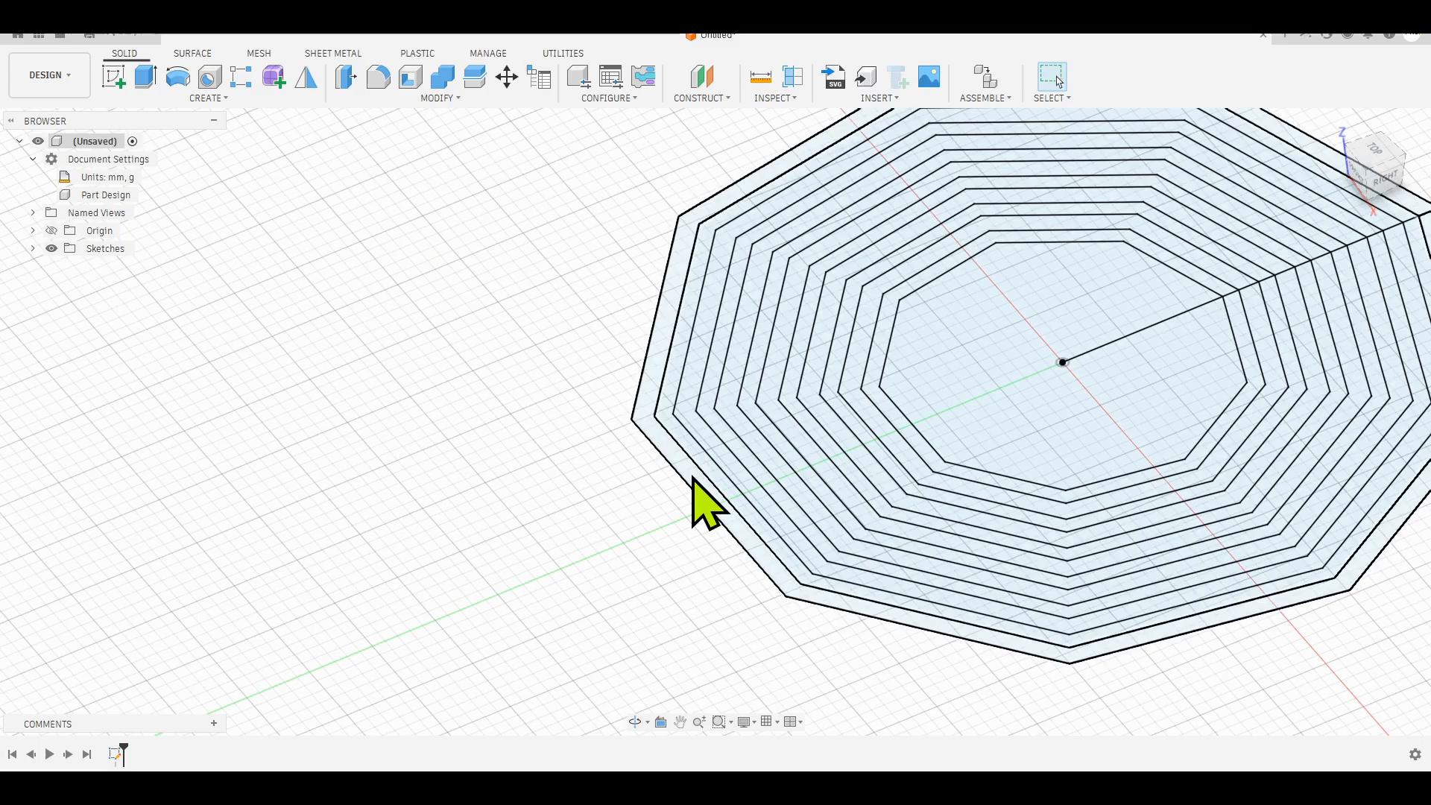
{"action": "left_click", "coordinate": [693, 480]}
{"action": "scroll", "coordinate": [693, 479], "scroll_direction": "up", "scroll_amount": 3}
{"action": "left_click", "coordinate": [753, 479], "text": "shift"}
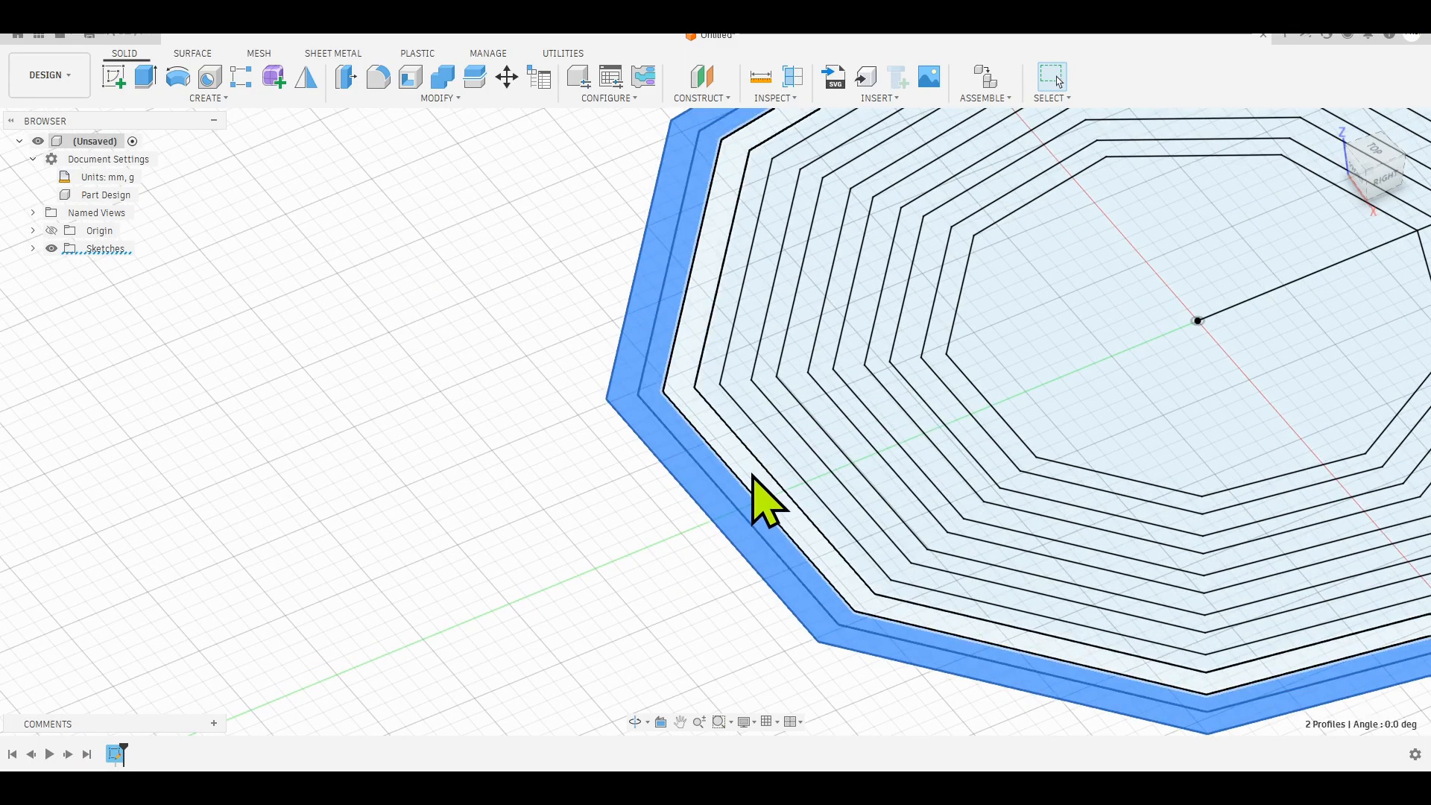
{"action": "left_click", "coordinate": [779, 474], "text": "shift"}
{"action": "left_click", "coordinate": [803, 465], "text": "shift"}
{"action": "left_click", "coordinate": [829, 462], "text": "ctrl"}
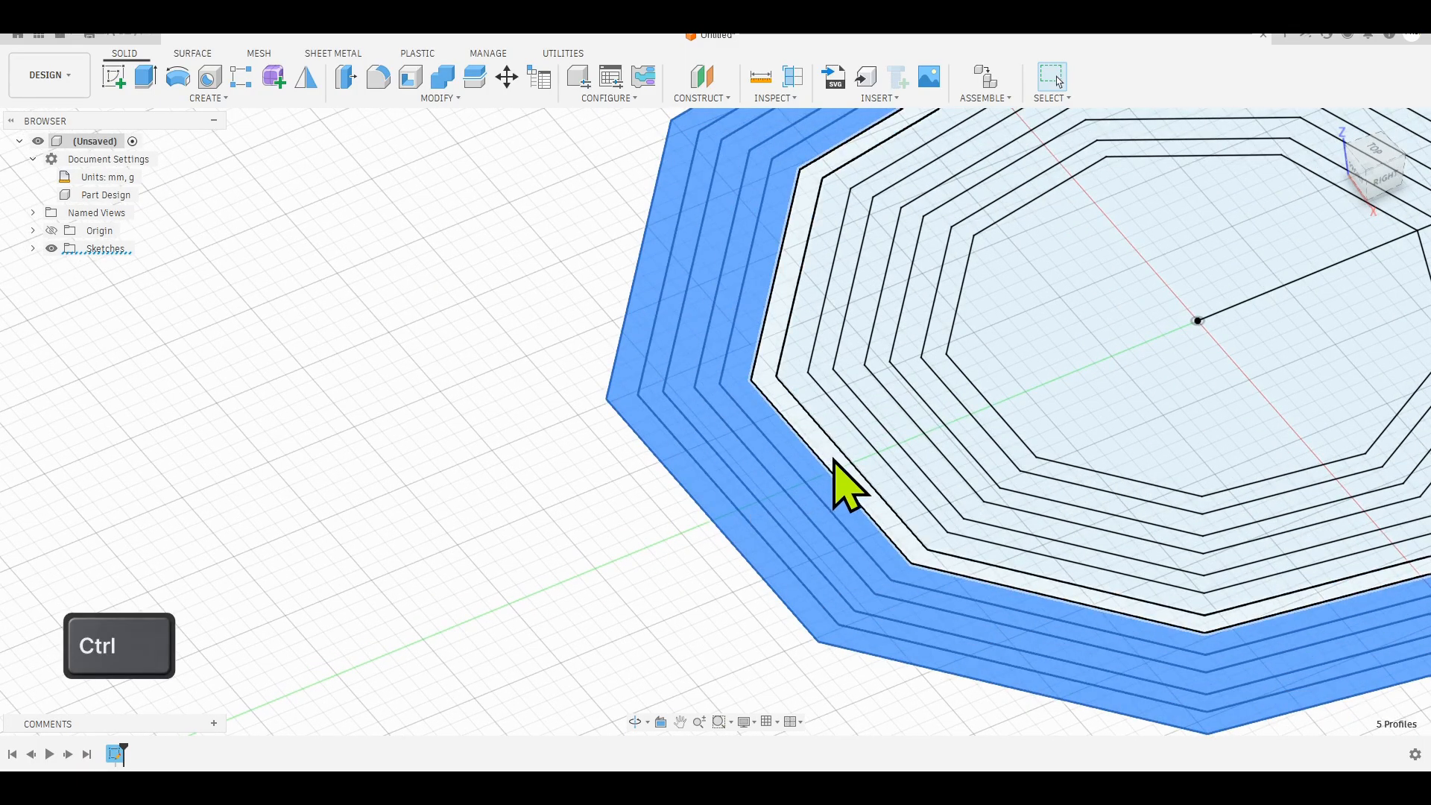
{"action": "left_click", "coordinate": [834, 462], "text": "ctrl"}
{"action": "left_click", "coordinate": [859, 457], "text": "ctrl"}
{"action": "left_click", "coordinate": [885, 448], "text": "ctrl"}
{"action": "left_click", "coordinate": [910, 441], "text": "ctrl"}
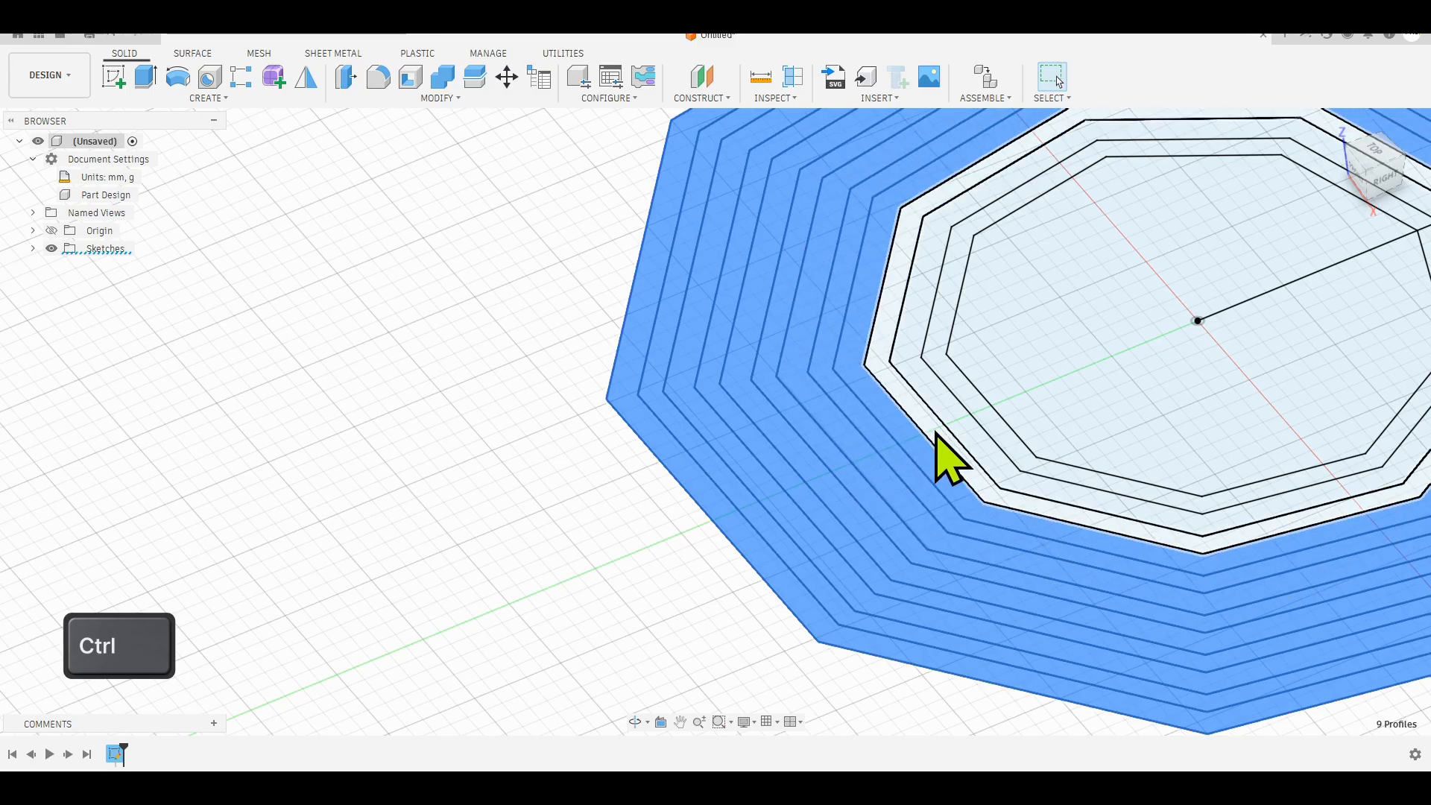
{"action": "left_click", "coordinate": [963, 422], "text": "ctrl"}
{"action": "left_click", "coordinate": [989, 418], "text": "ctrl"}
{"action": "left_click", "coordinate": [1008, 415], "text": "ctrl"}
{"action": "scroll", "coordinate": [610, 447], "scroll_direction": "down", "scroll_amount": 2}
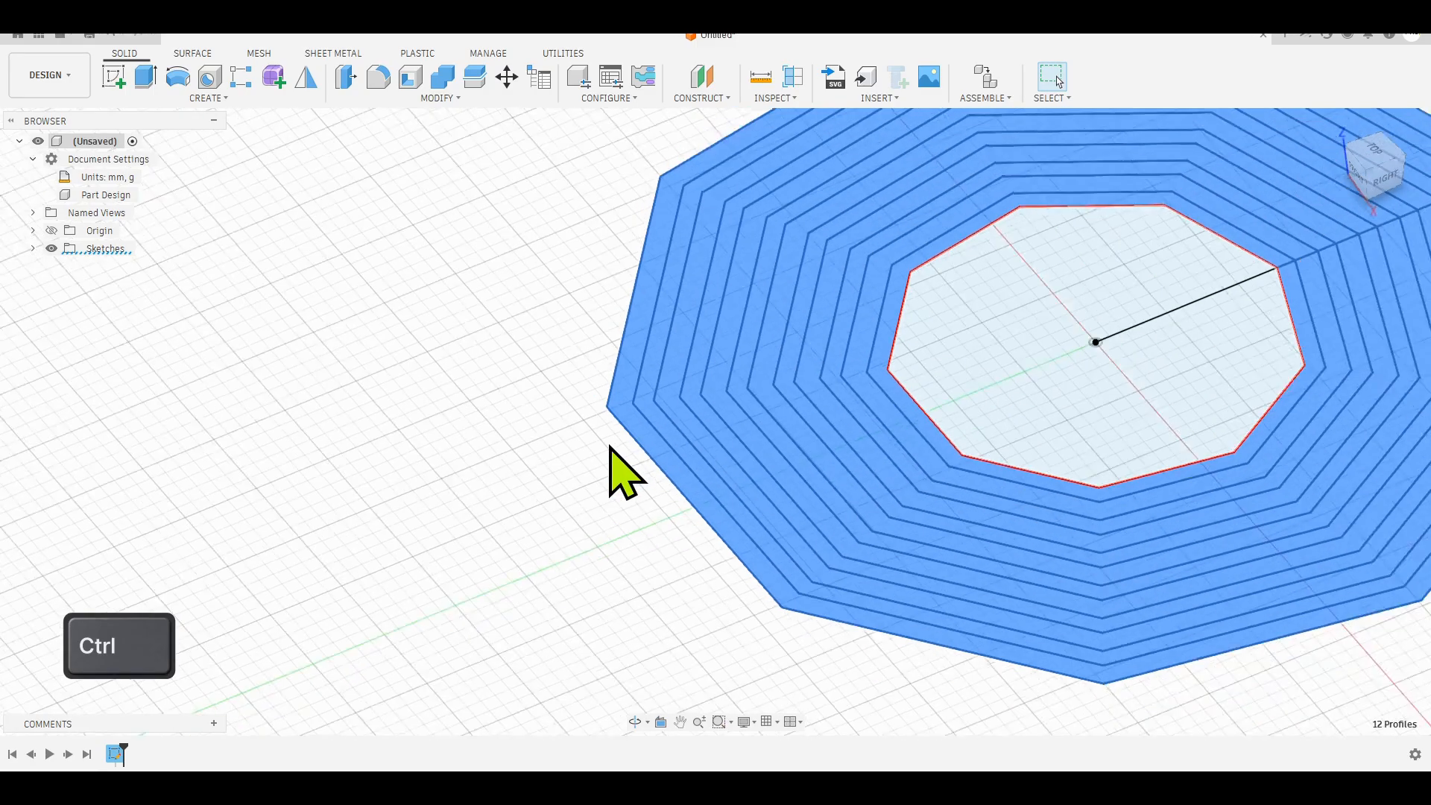
{"action": "scroll", "coordinate": [609, 447], "scroll_direction": "down", "scroll_amount": 2}
{"action": "middle_click_drag", "start_coordinate": [1280, 516], "coordinate": [1300, 501], "text": "shift"}
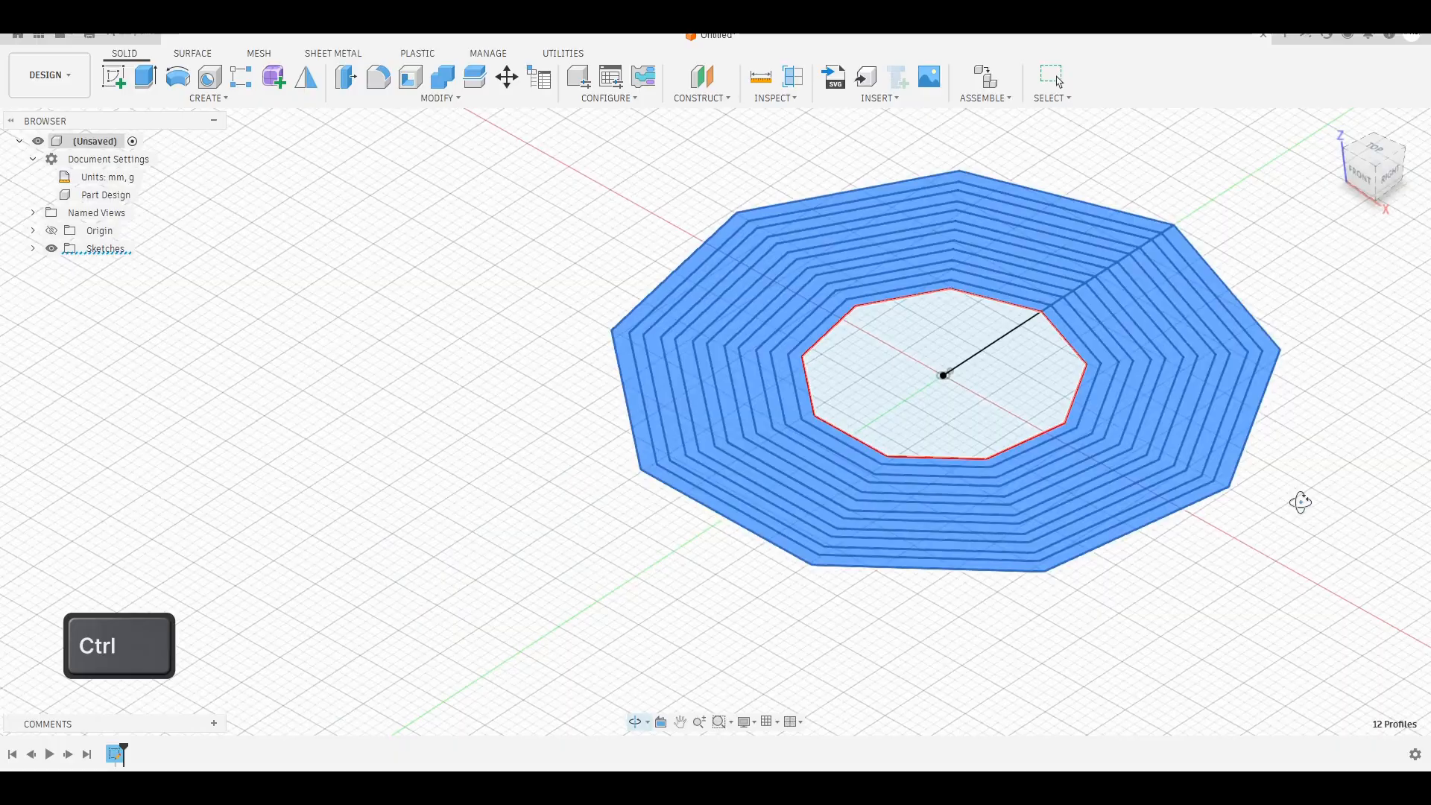
{"action": "left_click", "coordinate": [967, 405], "text": "ctrl"}
{"action": "middle_click_drag", "start_coordinate": [1223, 655], "coordinate": [1131, 582], "text": "shift"}
{"action": "left_click", "coordinate": [141, 74]}
{"action": "left_click_drag", "start_coordinate": [780, 412], "coordinate": [782, 364]}
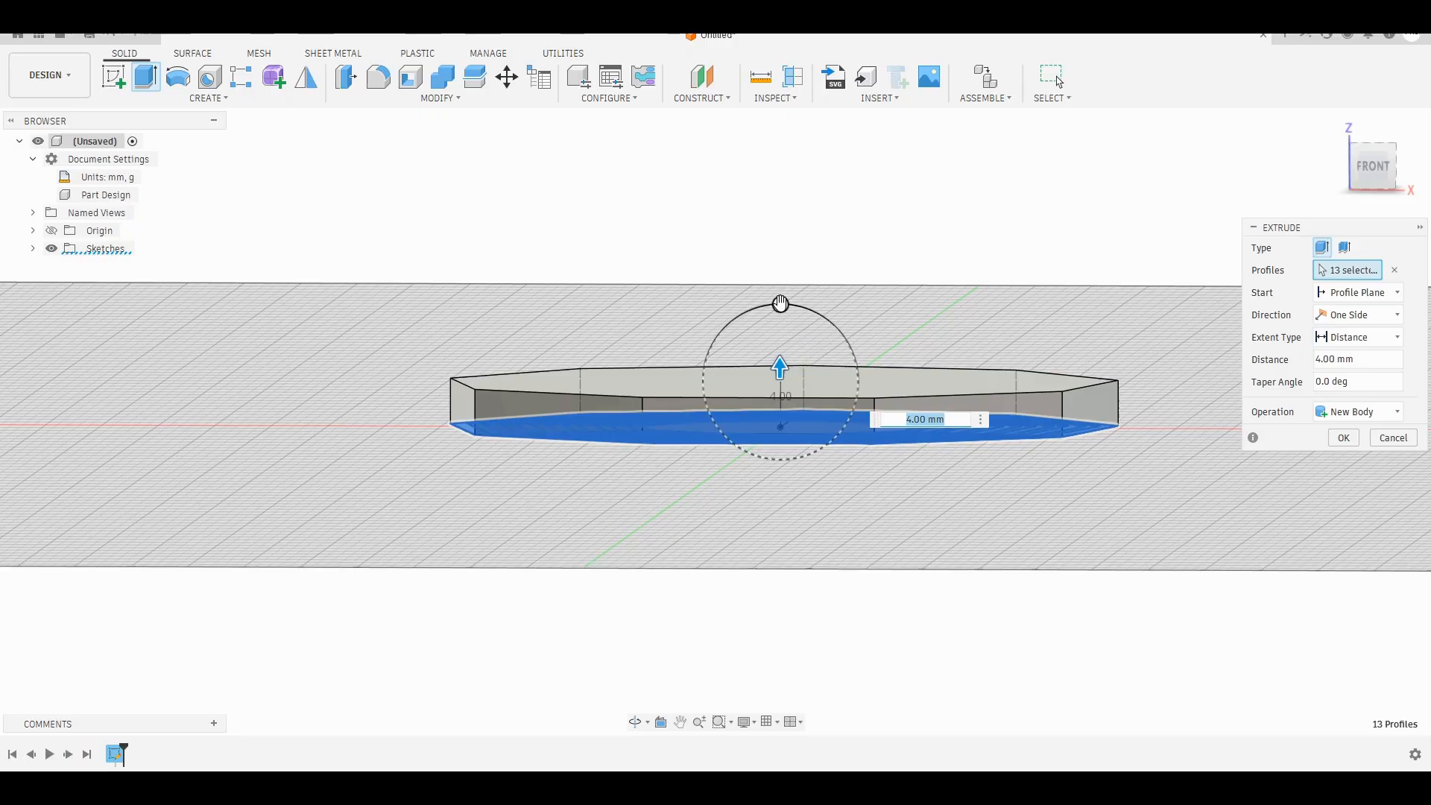
{"action": "left_click_drag", "start_coordinate": [780, 304], "coordinate": [736, 298]}
{"action": "left_click_drag", "start_coordinate": [780, 363], "coordinate": [779, 352]}
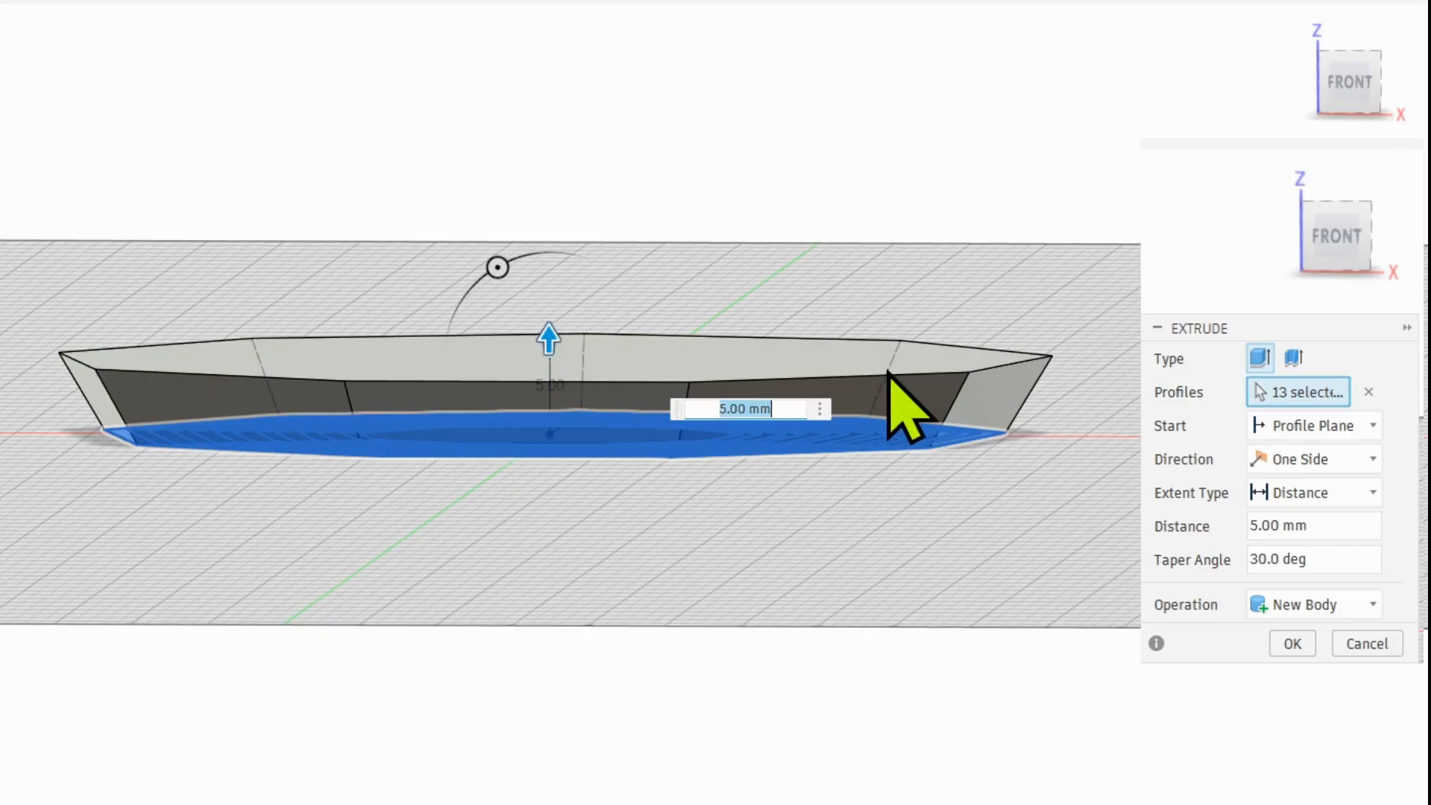
{"action": "scroll", "coordinate": [1035, 483], "scroll_direction": "down", "scroll_amount": 3}
{"action": "middle_click_drag", "start_coordinate": [1049, 539], "coordinate": [1042, 560], "text": "shift"}
{"action": "mouse_move", "coordinate": [901, 607]}
{"action": "middle_mouse_down", "text": "shift"}
{"action": "mouse_move", "coordinate": [907, 582]}
{"action": "mouse_move", "coordinate": [917, 597]}
{"action": "middle_mouse_up", "text": "shift"}
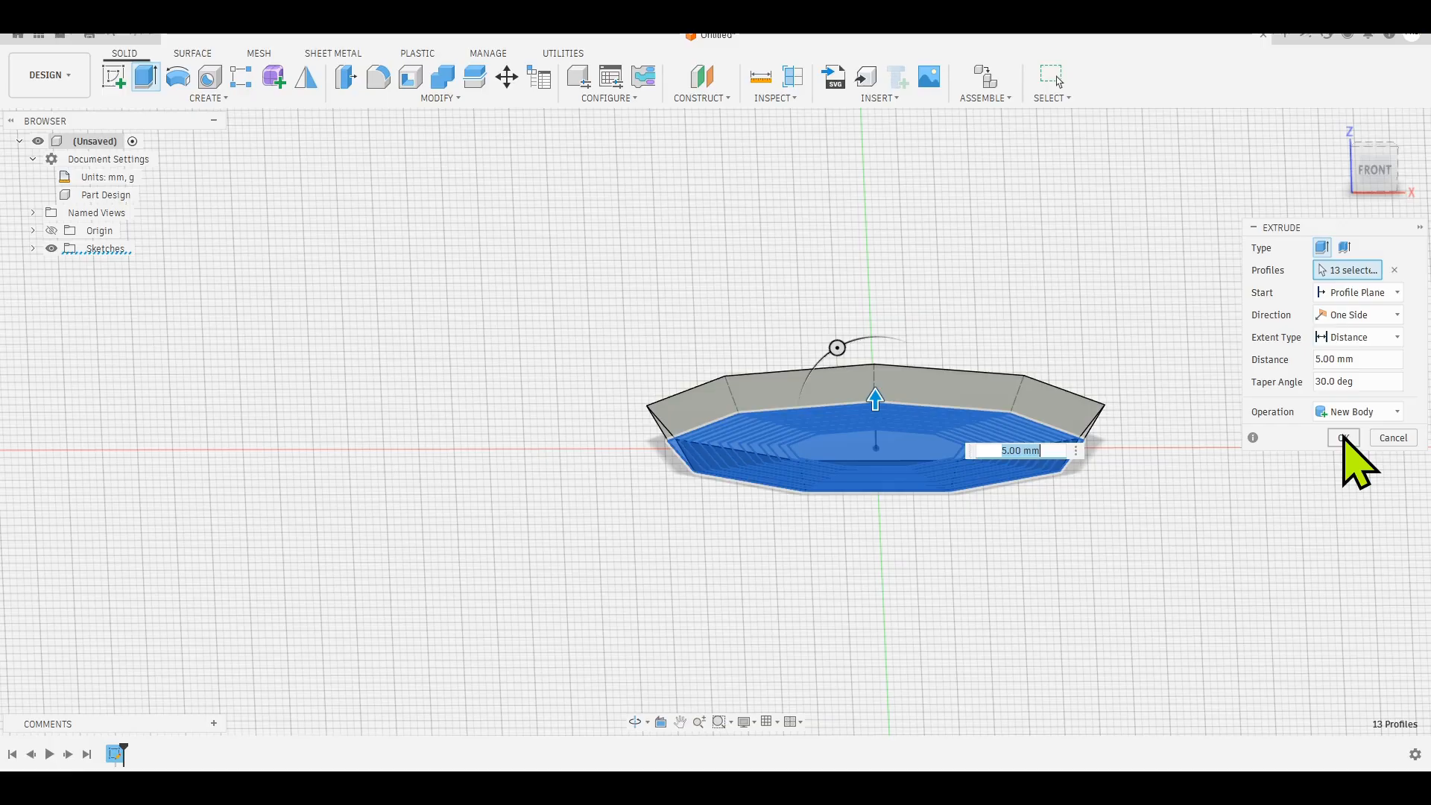
{"action": "left_click", "coordinate": [1292, 643]}
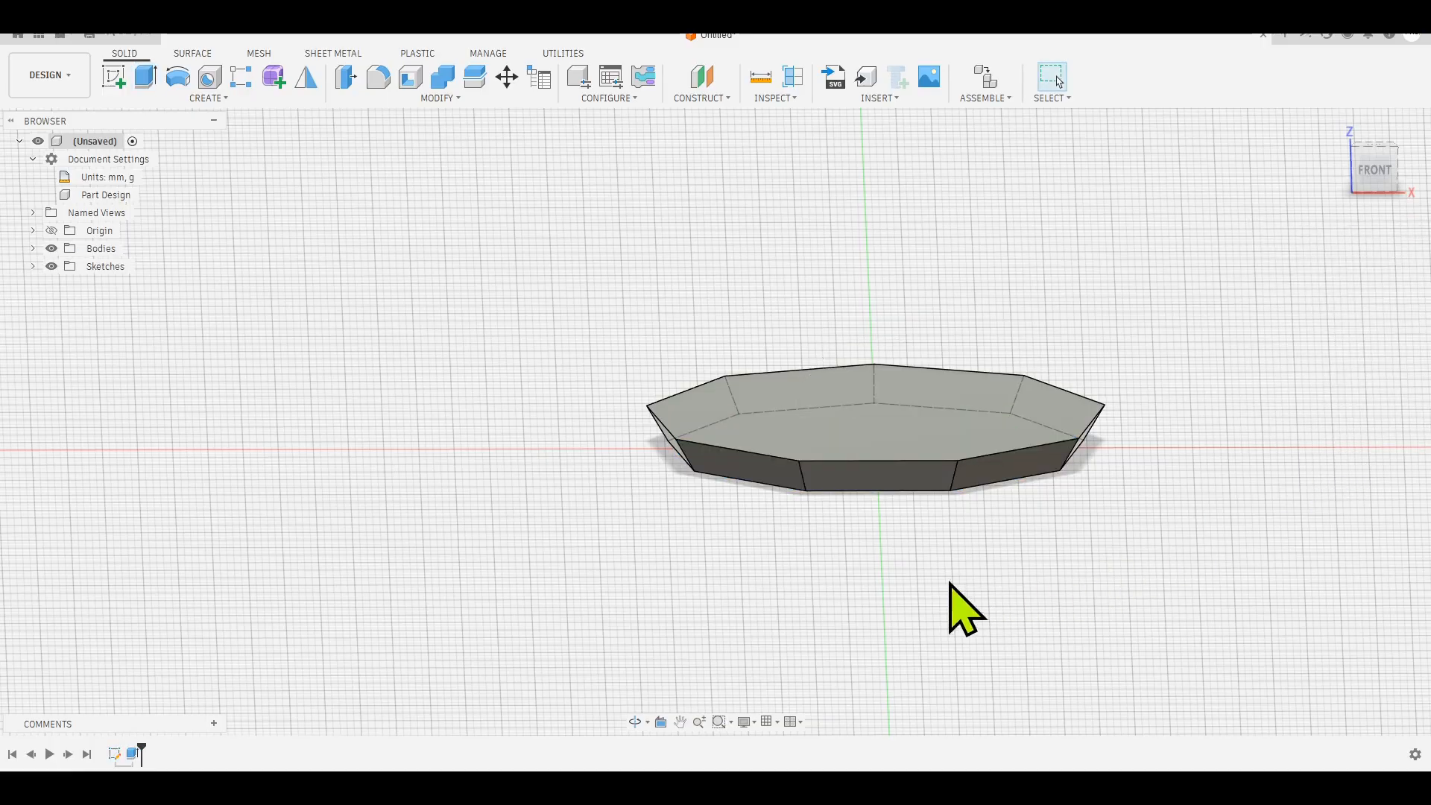
- Make the polygon sketch visible again in the model
{"action": "scroll", "coordinate": [827, 572], "scroll_direction": "up", "scroll_amount": 2}
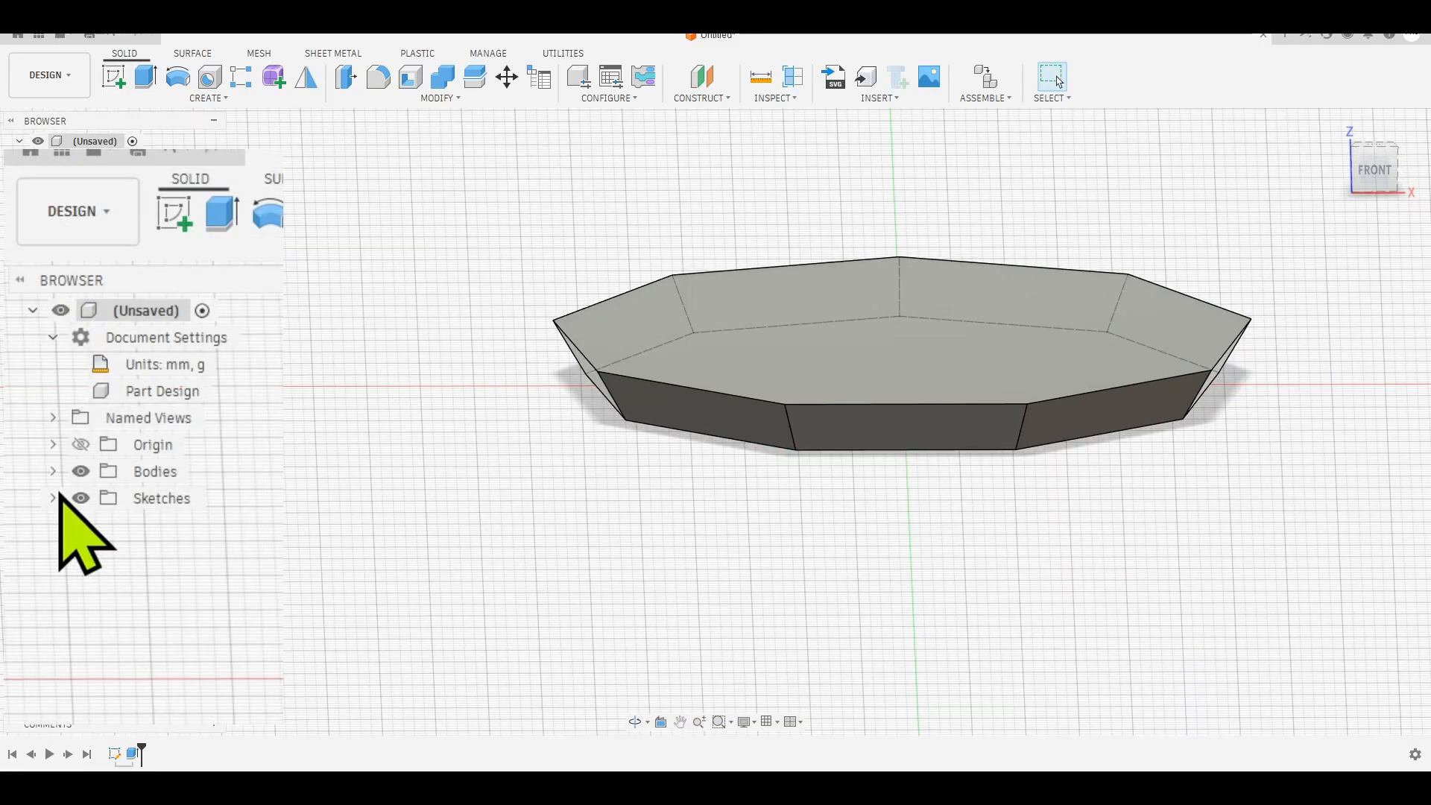
{"action": "left_click", "coordinate": [32, 266]}
{"action": "left_click", "coordinate": [101, 525]}
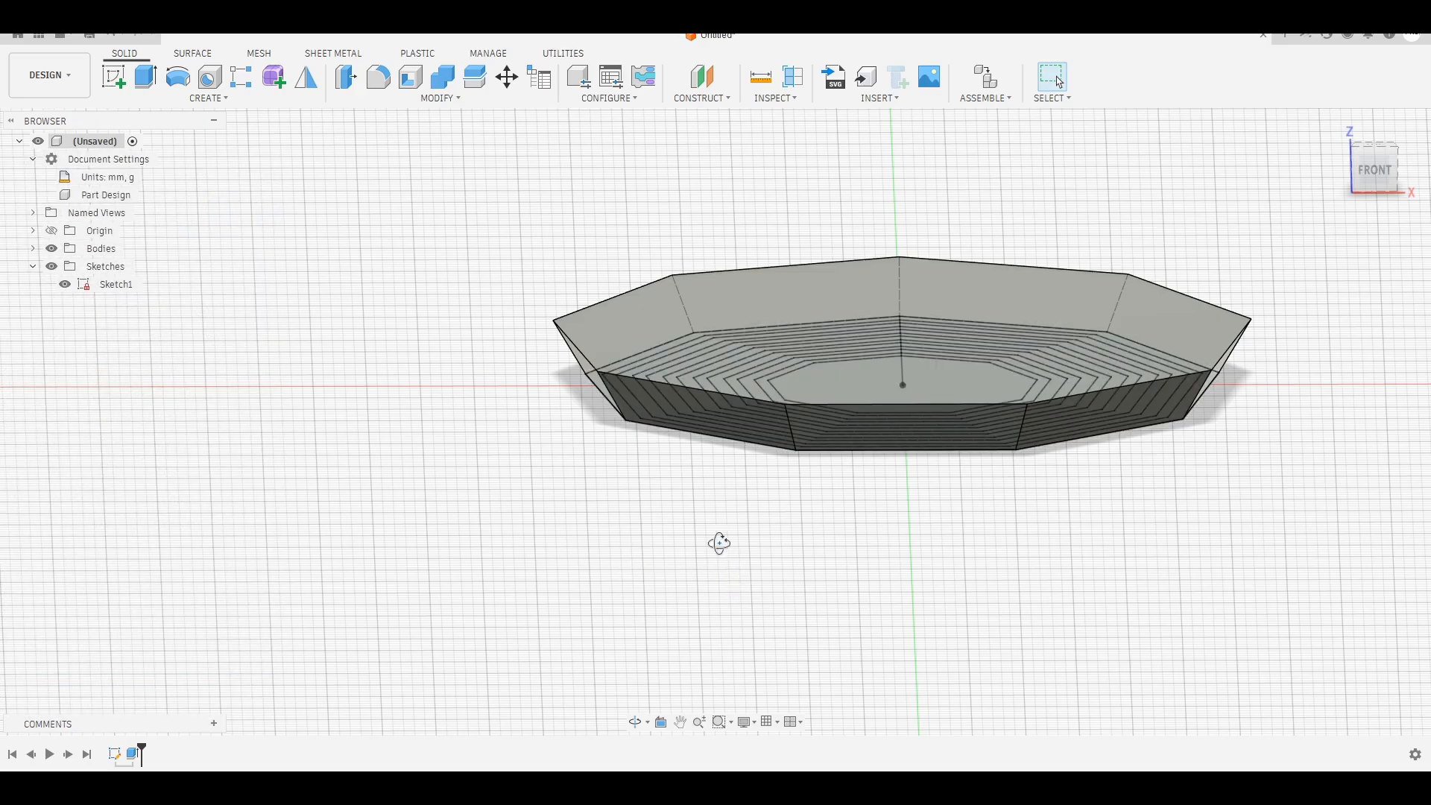
- Cut the twelve profiles inside the outermost ring 5 mm through the body with a 30-degree taper, leaving only the outer wall
{"action": "middle_click_drag", "start_coordinate": [718, 545], "coordinate": [726, 444], "text": "shift"}
{"action": "scroll", "coordinate": [627, 359], "scroll_direction": "up", "scroll_amount": 2}
{"action": "scroll", "coordinate": [627, 360], "scroll_direction": "up", "scroll_amount": 1}
{"action": "left_click", "coordinate": [629, 359]}
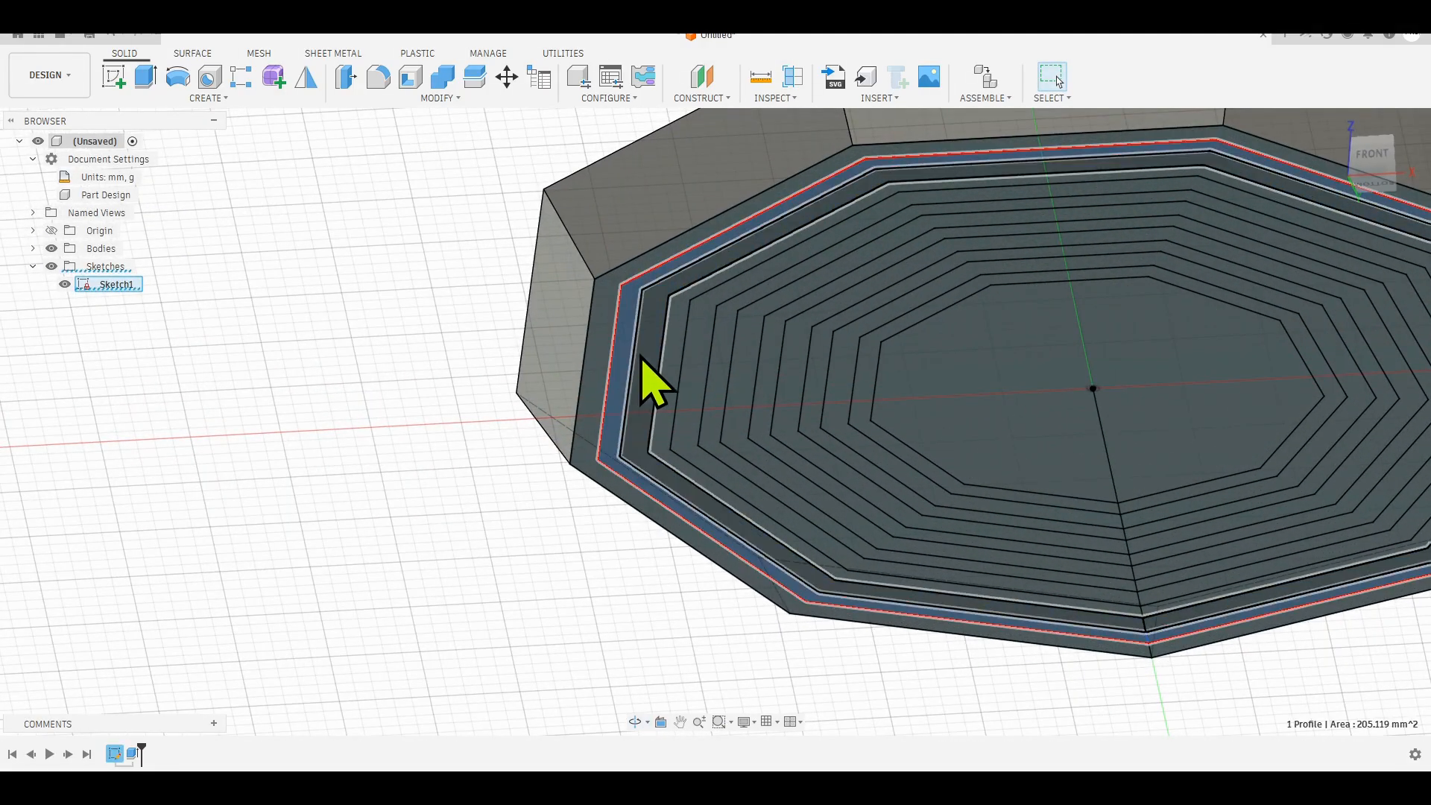
{"action": "left_click", "coordinate": [649, 356], "text": "ctrl"}
{"action": "left_click", "coordinate": [672, 359], "text": "ctrl"}
{"action": "left_click", "coordinate": [716, 366], "text": "ctrl"}
{"action": "left_click", "coordinate": [744, 379], "text": "ctrl"}
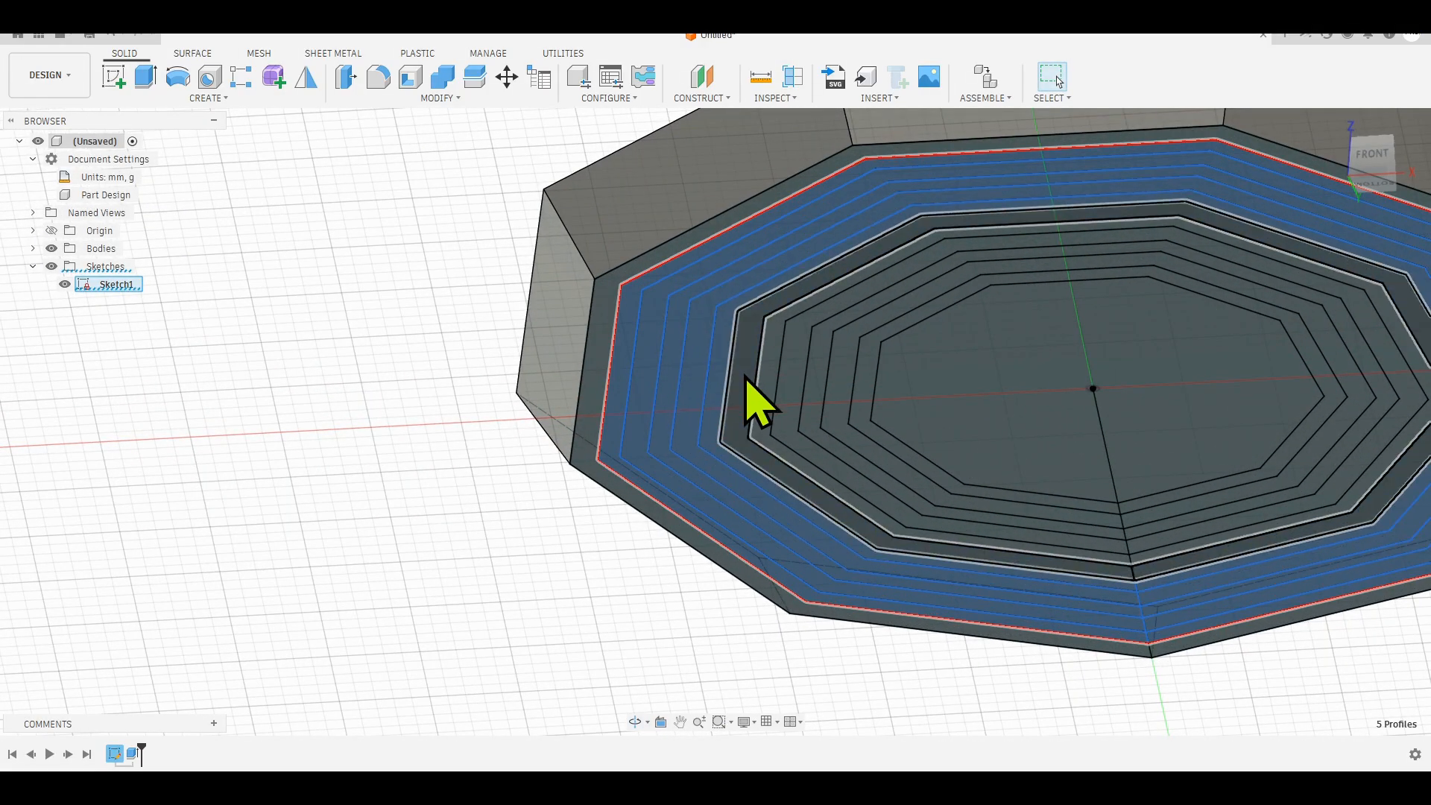
{"action": "left_click", "coordinate": [760, 380], "text": "ctrl"}
{"action": "left_click", "coordinate": [800, 379], "text": "ctrl"}
{"action": "left_click", "coordinate": [817, 392], "text": "ctrl"}
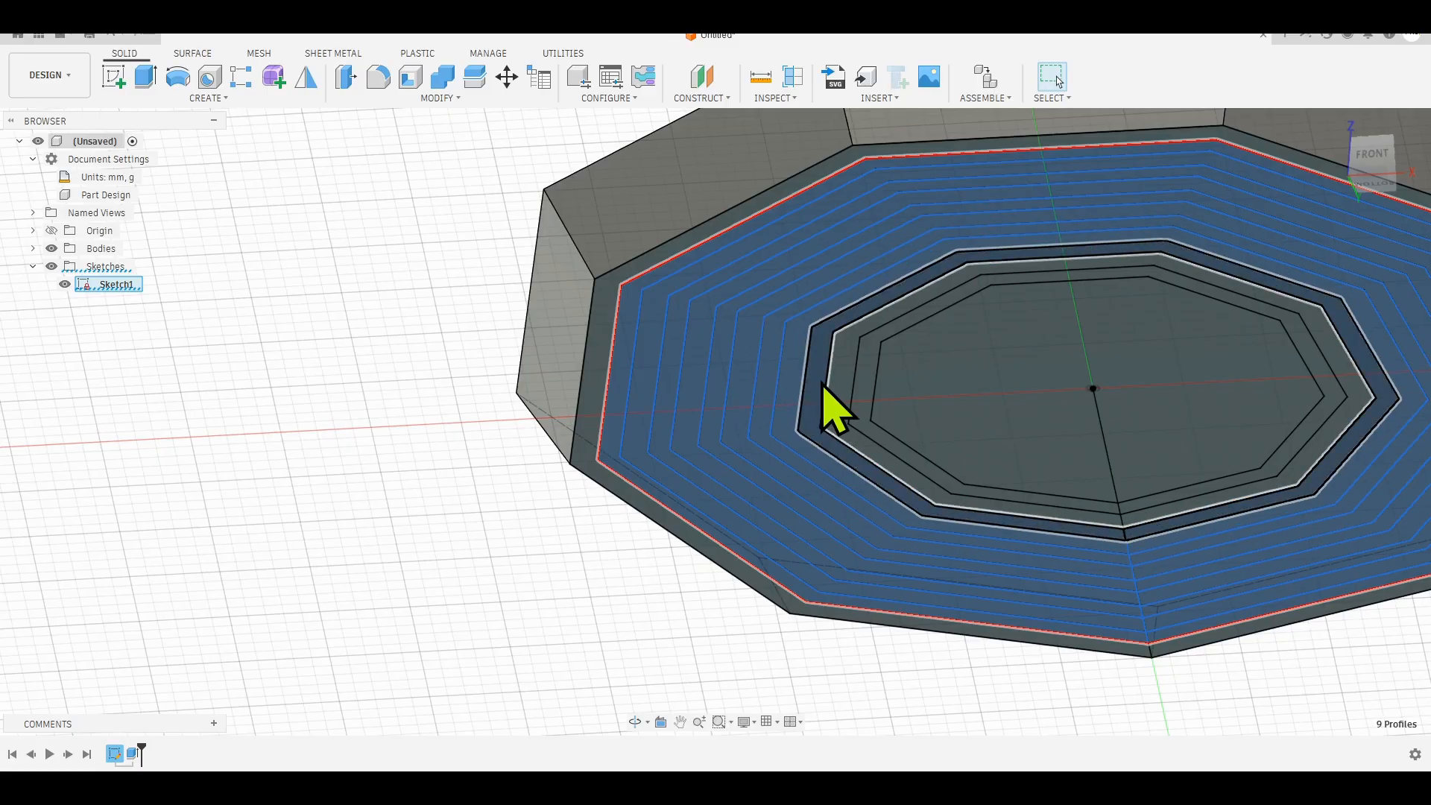
{"action": "left_click", "coordinate": [833, 398], "text": "ctrl"}
{"action": "left_click", "coordinate": [848, 399], "text": "ctrl"}
{"action": "left_click", "coordinate": [866, 396], "text": "ctrl"}
{"action": "left_click", "coordinate": [907, 406], "text": "ctrl"}
{"action": "scroll", "coordinate": [525, 522], "scroll_direction": "down", "scroll_amount": 2}
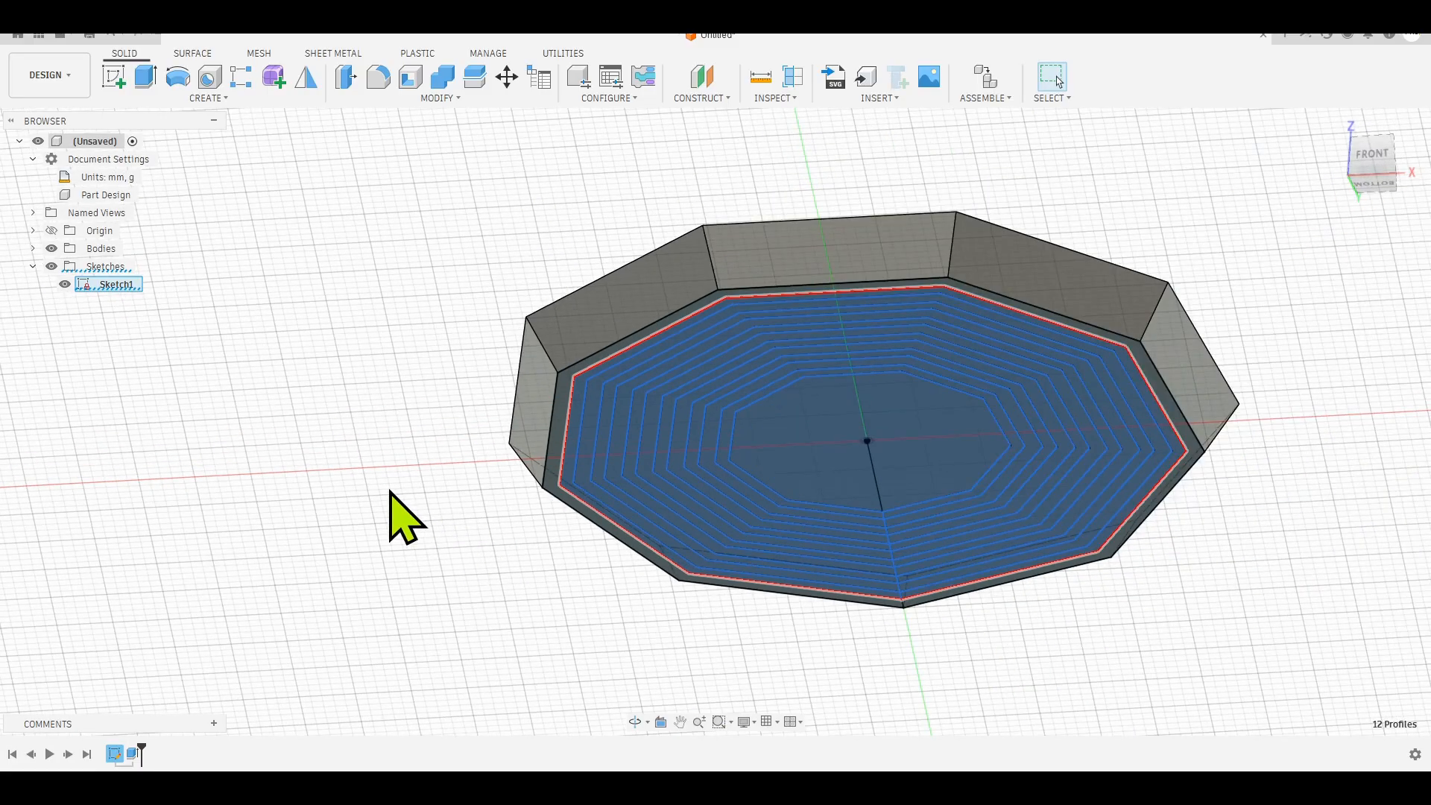
{"action": "middle_click_drag", "start_coordinate": [384, 466], "coordinate": [380, 545], "text": "shift"}
{"action": "key", "text": "e"}
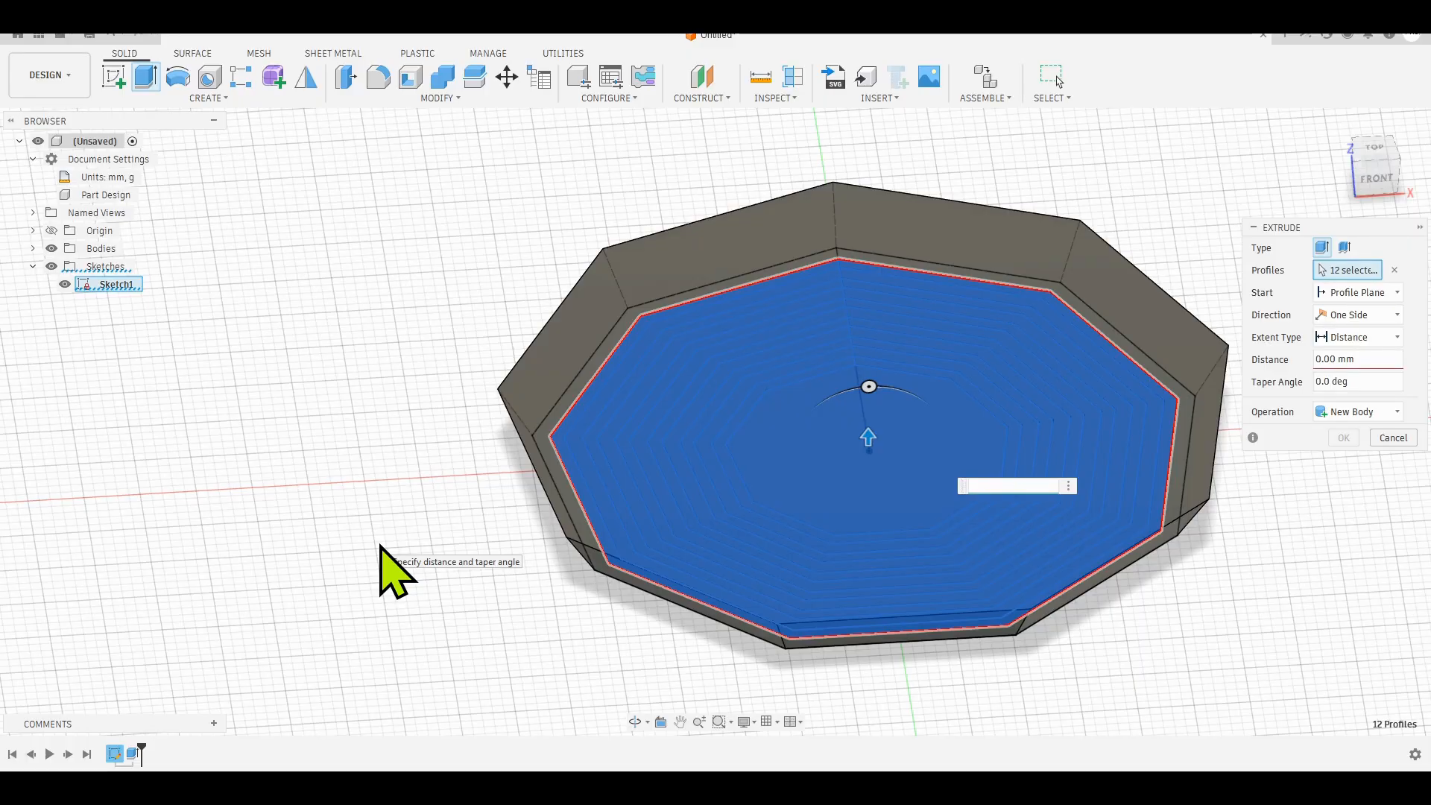
{"action": "middle_click_drag", "start_coordinate": [1380, 549], "coordinate": [1155, 504], "text": "shift"}
{"action": "scroll", "coordinate": [894, 390], "scroll_direction": "up", "scroll_amount": 3}
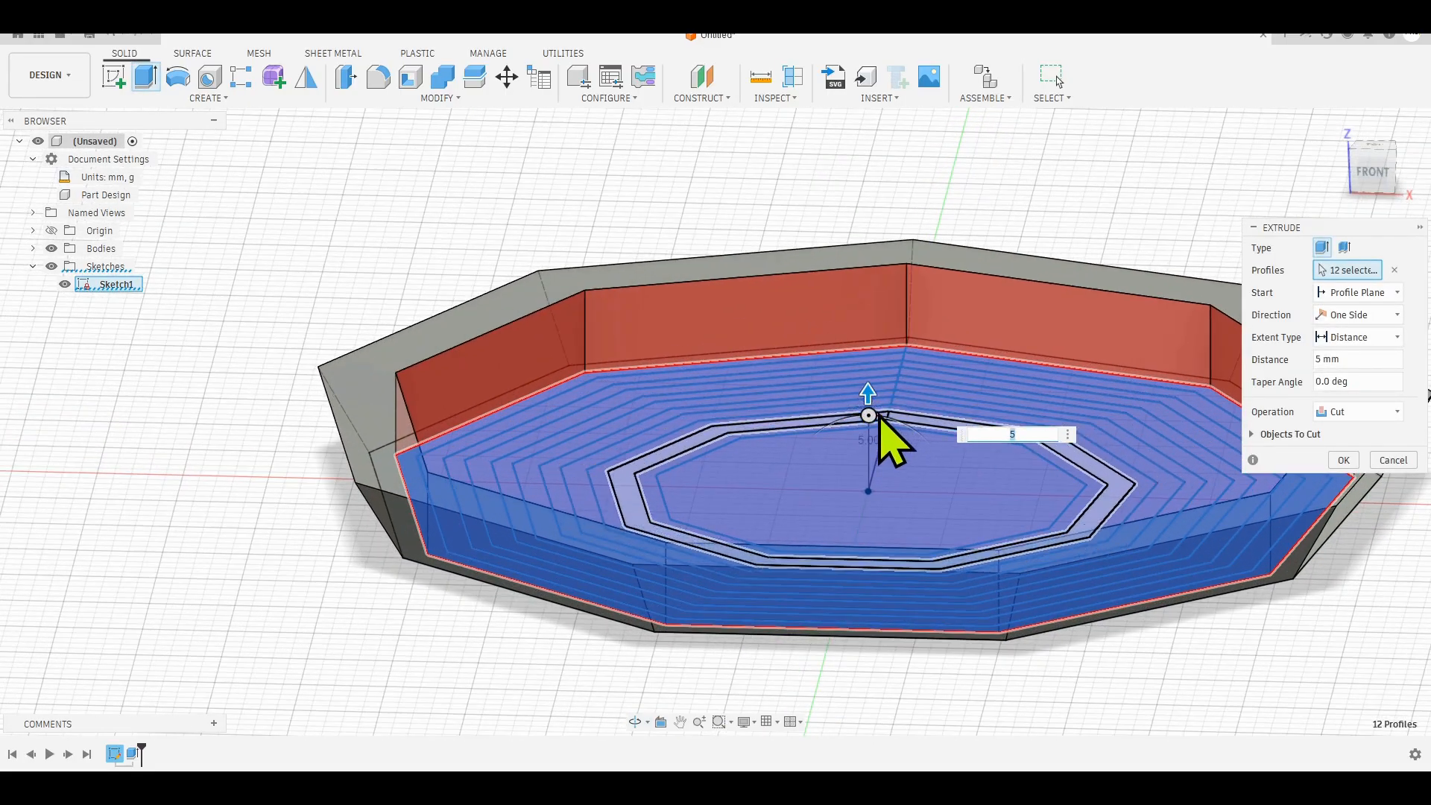
{"action": "left_click", "coordinate": [870, 416]}
{"action": "left_click_drag", "start_coordinate": [870, 416], "coordinate": [829, 420]}
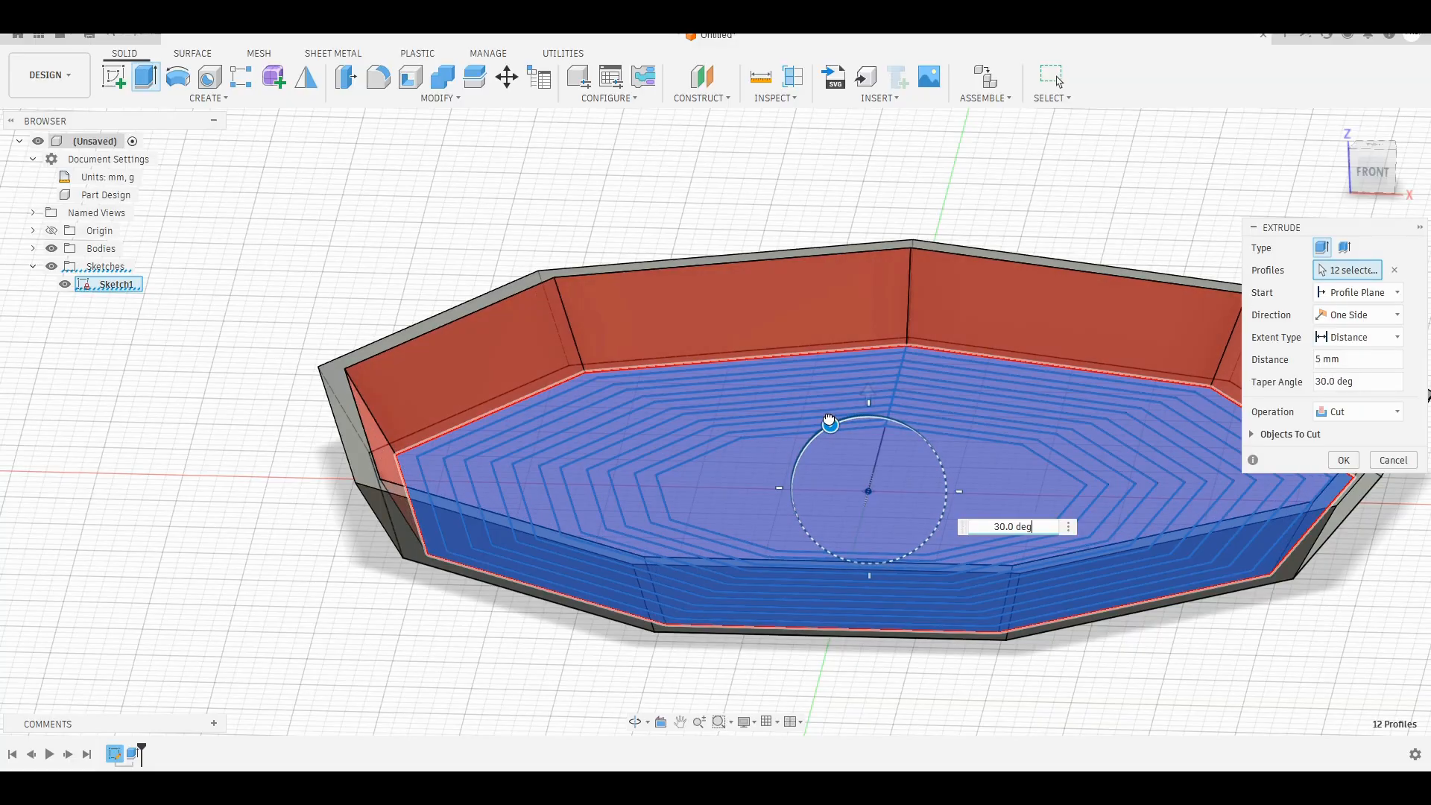
{"action": "scroll", "coordinate": [436, 455], "scroll_direction": "down", "scroll_amount": 3}
{"action": "mouse_move", "coordinate": [254, 589]}
{"action": "middle_mouse_down", "text": "shift"}
{"action": "mouse_move", "coordinate": [256, 530]}
{"action": "mouse_move", "coordinate": [235, 562]}
{"action": "mouse_move", "coordinate": [257, 577]}
{"action": "middle_mouse_up", "text": "shift"}
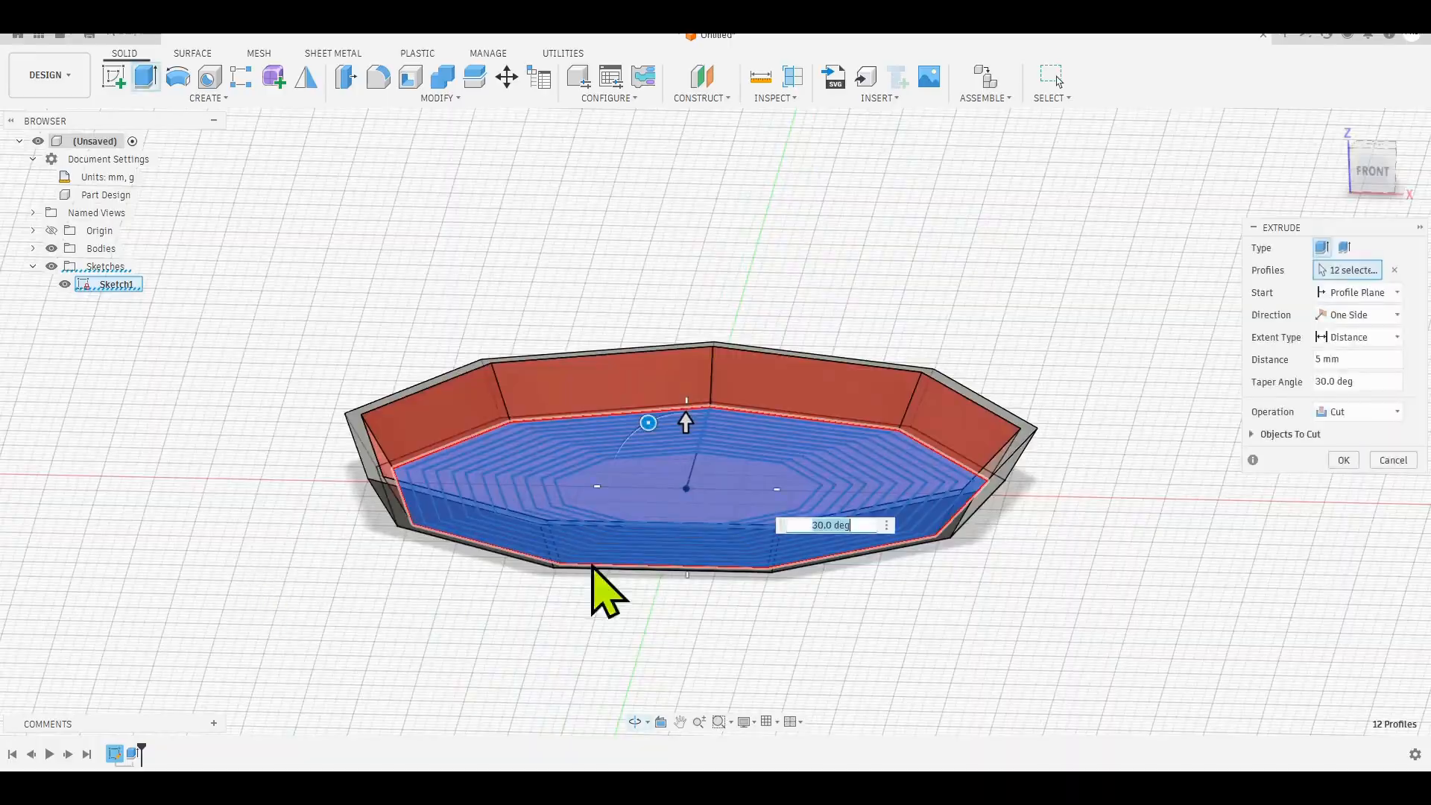
{"action": "left_click", "coordinate": [1345, 460]}
- Extrude the five profiles from the third to the seventh ring 5 mm as a new body, leaving the second ring as a gap
{"action": "middle_click_drag", "start_coordinate": [775, 703], "coordinate": [656, 597], "text": "shift"}
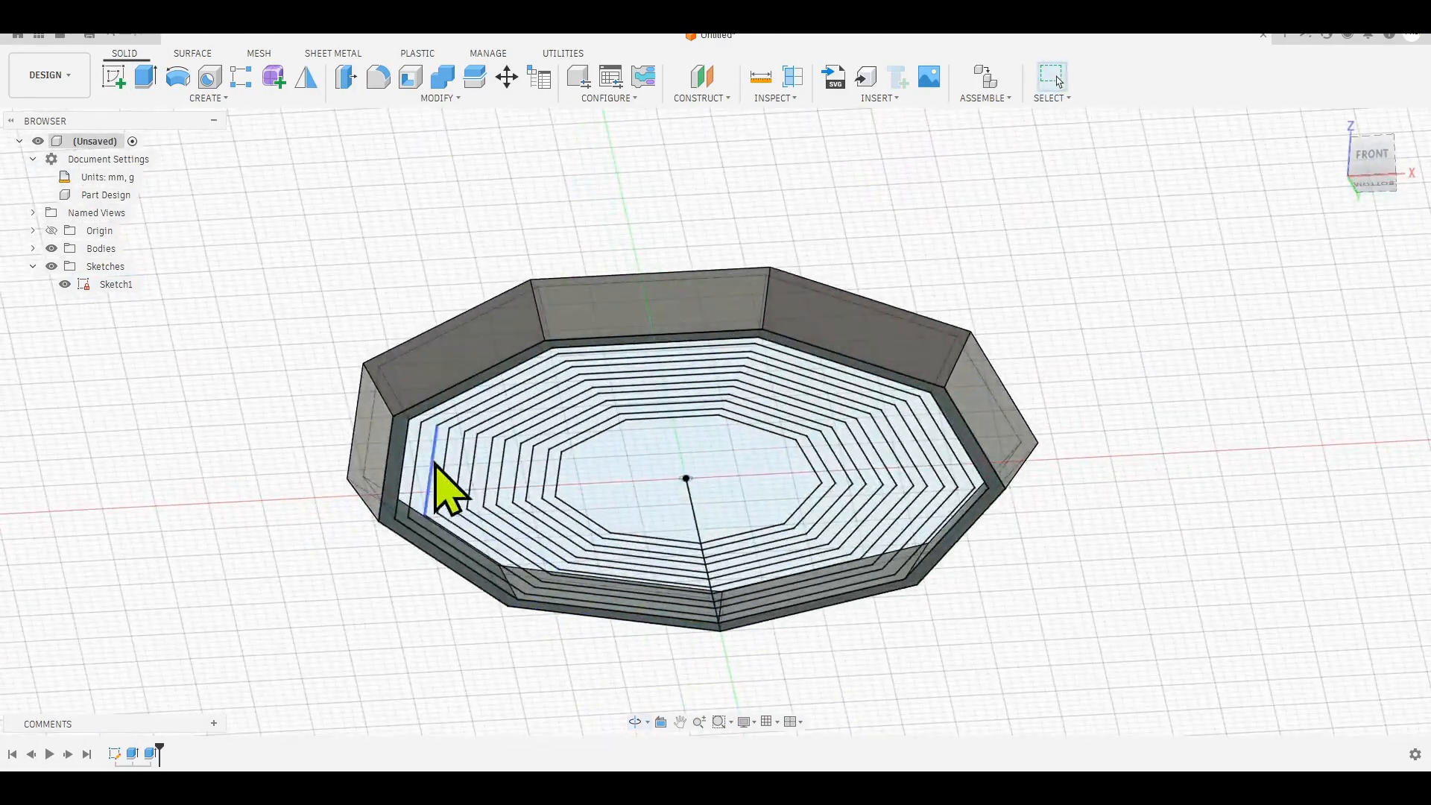
{"action": "scroll", "coordinate": [441, 485], "scroll_direction": "up", "scroll_amount": 3}
{"action": "left_click", "coordinate": [426, 466]}
{"action": "scroll", "coordinate": [438, 463], "scroll_direction": "up", "scroll_amount": 2}
{"action": "left_click", "coordinate": [446, 470], "text": "ctrl"}
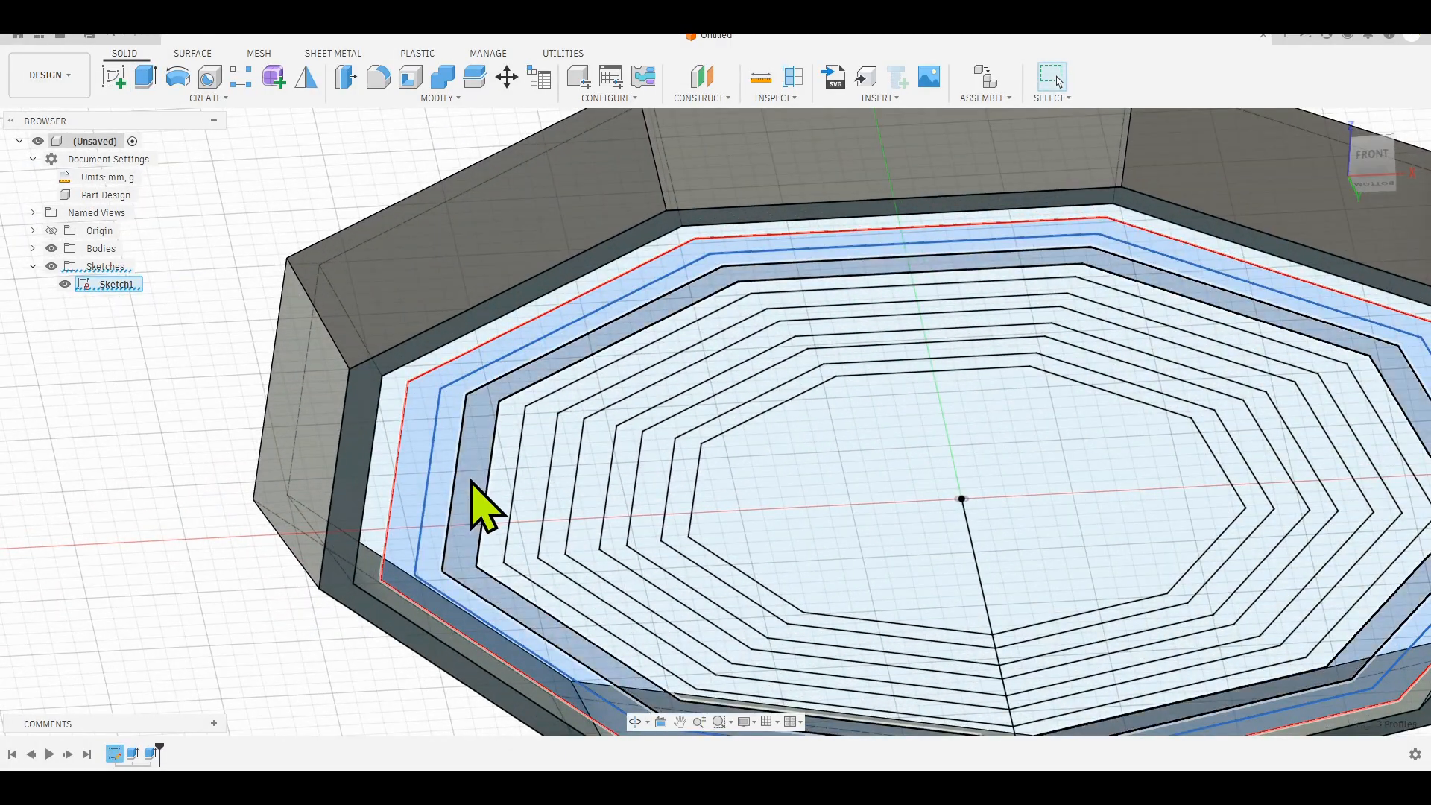
{"action": "left_click", "coordinate": [471, 482], "text": "ctrl"}
{"action": "scroll", "coordinate": [515, 492], "scroll_direction": "down", "scroll_amount": 5}
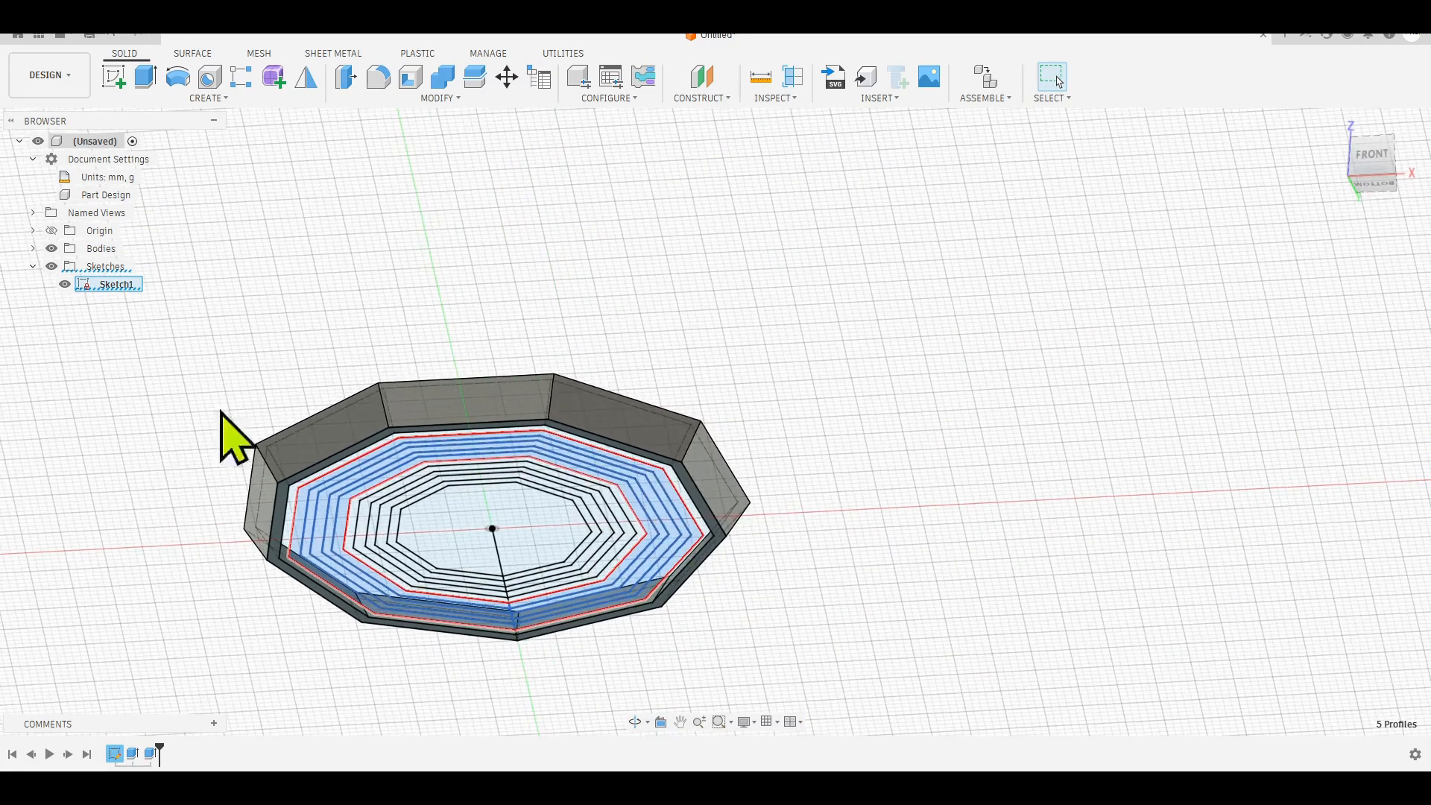
{"action": "middle_click_drag", "start_coordinate": [230, 425], "coordinate": [697, 432], "text": "shift"}
{"action": "key", "text": "e"}
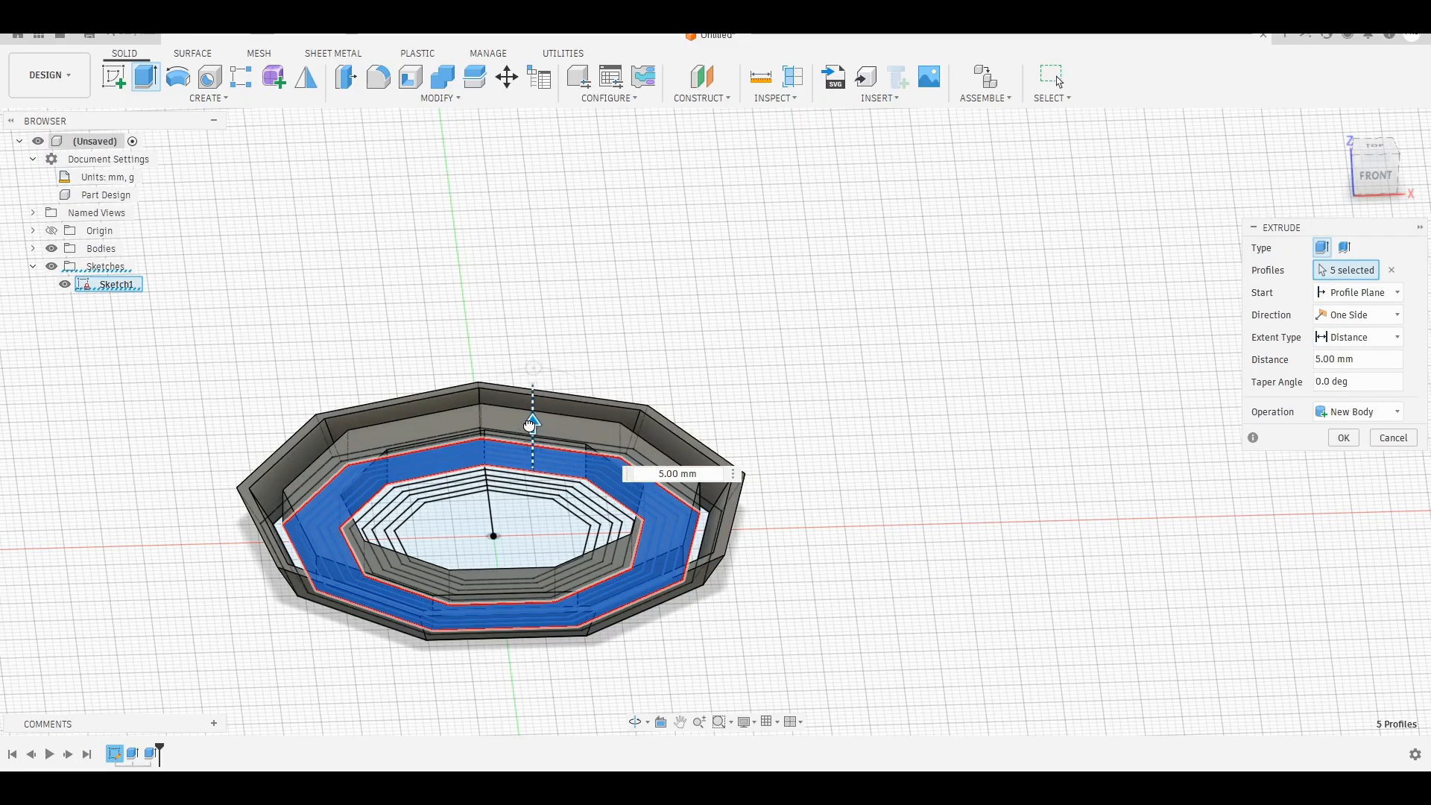
{"action": "key", "text": "Return"}
- Cut the profiles inside the third ring 5 mm through the second body so only its outer wall remains
{"action": "middle_click_drag", "start_coordinate": [798, 440], "coordinate": [671, 313], "text": "shift"}
{"action": "scroll", "coordinate": [522, 484], "scroll_direction": "up", "scroll_amount": 4}
{"action": "left_click", "coordinate": [358, 543]}
{"action": "left_click", "coordinate": [686, 517], "text": "ctrl"}
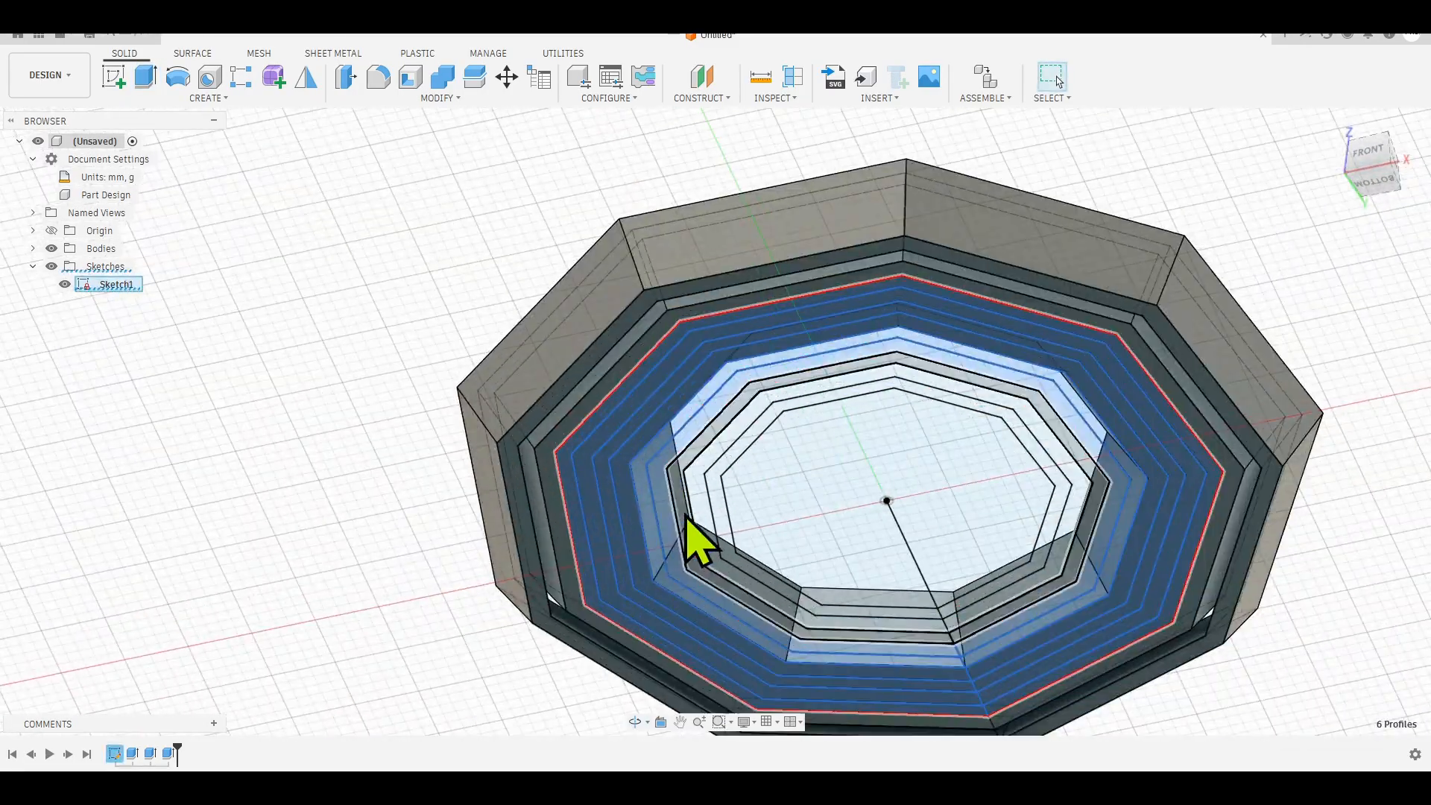
{"action": "middle_click_drag", "start_coordinate": [687, 518], "coordinate": [1275, 645], "text": "shift"}
{"action": "type", "text": "e5"}
{"action": "key", "text": "Return"}
- Extrude the five profiles from the fifth ring inward 5 mm as a third nested body, leaving the fourth ring as a gap
{"action": "middle_click_drag", "start_coordinate": [1102, 638], "coordinate": [969, 477], "text": "shift"}
{"action": "scroll", "coordinate": [839, 522], "scroll_direction": "up", "scroll_amount": 4}
{"action": "left_click", "coordinate": [936, 556]}
{"action": "middle_click_drag", "start_coordinate": [936, 556], "coordinate": [1059, 671], "text": "shift"}
{"action": "key", "text": "e"}
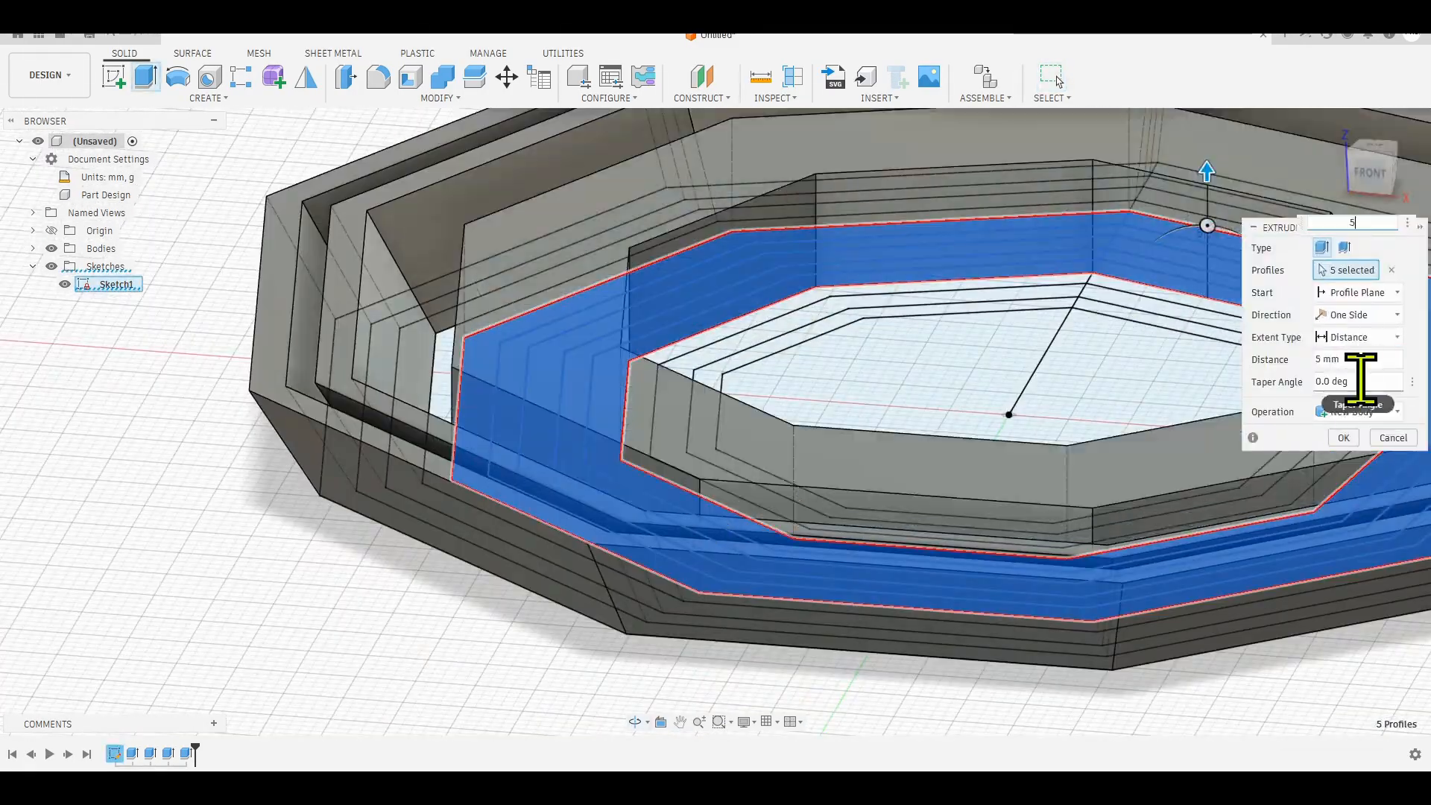
{"action": "key", "text": "Return"}
- Cut the profiles inside the fifth ring 5 mm through the third body, keeping only its outer wall
{"action": "middle_click_drag", "start_coordinate": [1192, 522], "coordinate": [1059, 358], "text": "shift"}
{"action": "scroll", "coordinate": [636, 405], "scroll_direction": "up", "scroll_amount": 3}
{"action": "left_click", "coordinate": [850, 428]}
{"action": "type", "text": "e5"}
{"action": "key", "text": "Return"}
- Extrude the profiles from the seventh ring inward 5 mm as the fourth nested body, and cut its interior 5 mm to leave a wall
{"action": "left_click", "coordinate": [700, 454]}
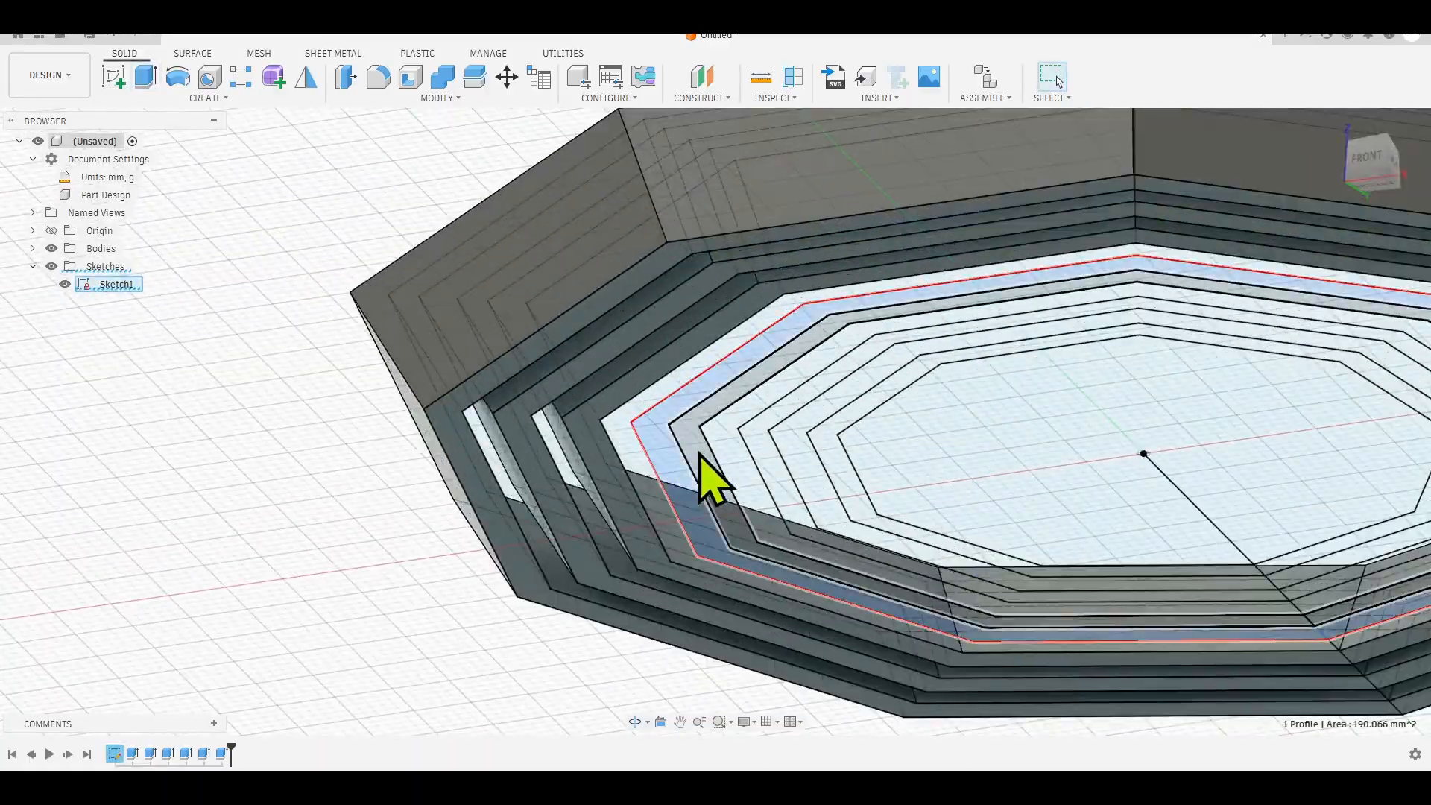
{"action": "type", "text": "e5"}
{"action": "key", "text": "Return"}
{"action": "middle_click_drag", "start_coordinate": [1007, 477], "coordinate": [748, 492], "text": "shift"}
{"action": "left_click", "coordinate": [747, 492]}
{"action": "type", "text": "e5"}
{"action": "middle_click_drag", "start_coordinate": [396, 310], "coordinate": [944, 527], "text": "shift"}
{"action": "key", "text": "Return"}
- Extrude the profiles from the ninth ring inward 5 mm as the fifth nested body
{"action": "left_click", "coordinate": [600, 419]}
{"action": "type", "text": "e5"}
{"action": "key", "text": "Return"}
- Cut the four profiles inside the fifth nested body through it, leaving only its outer wall
{"action": "key", "text": "e"}
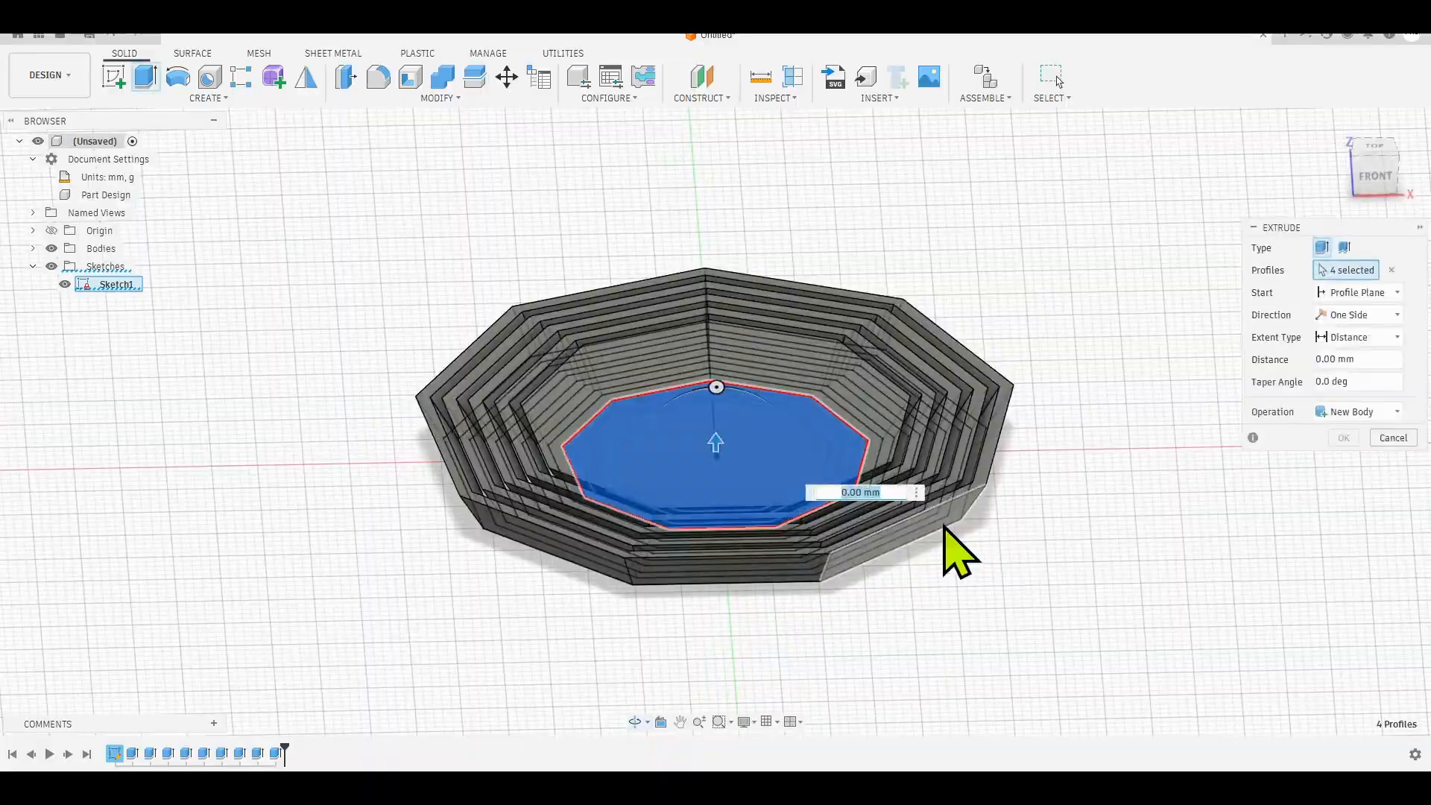
{"action": "key", "text": "Return"}
- Extrude the sixth nested body 5 mm with a 30° taper, and cut its interior with a 30° taper to leave a wall
{"action": "type", "text": "e5"}
{"action": "left_click_drag", "start_coordinate": [1347, 382], "coordinate": [1289, 382]}
{"action": "type", "text": "30"}
{"action": "key", "text": "Return"}
{"action": "left_click", "coordinate": [619, 511]}
{"action": "type", "text": "e30"}
{"action": "key", "text": "Return"}
- Create an offset construction plane at 0 mm distance on the flat upper face of an inner ring
{"action": "middle_click_drag", "start_coordinate": [1192, 447], "coordinate": [762, 524], "text": "shift"}
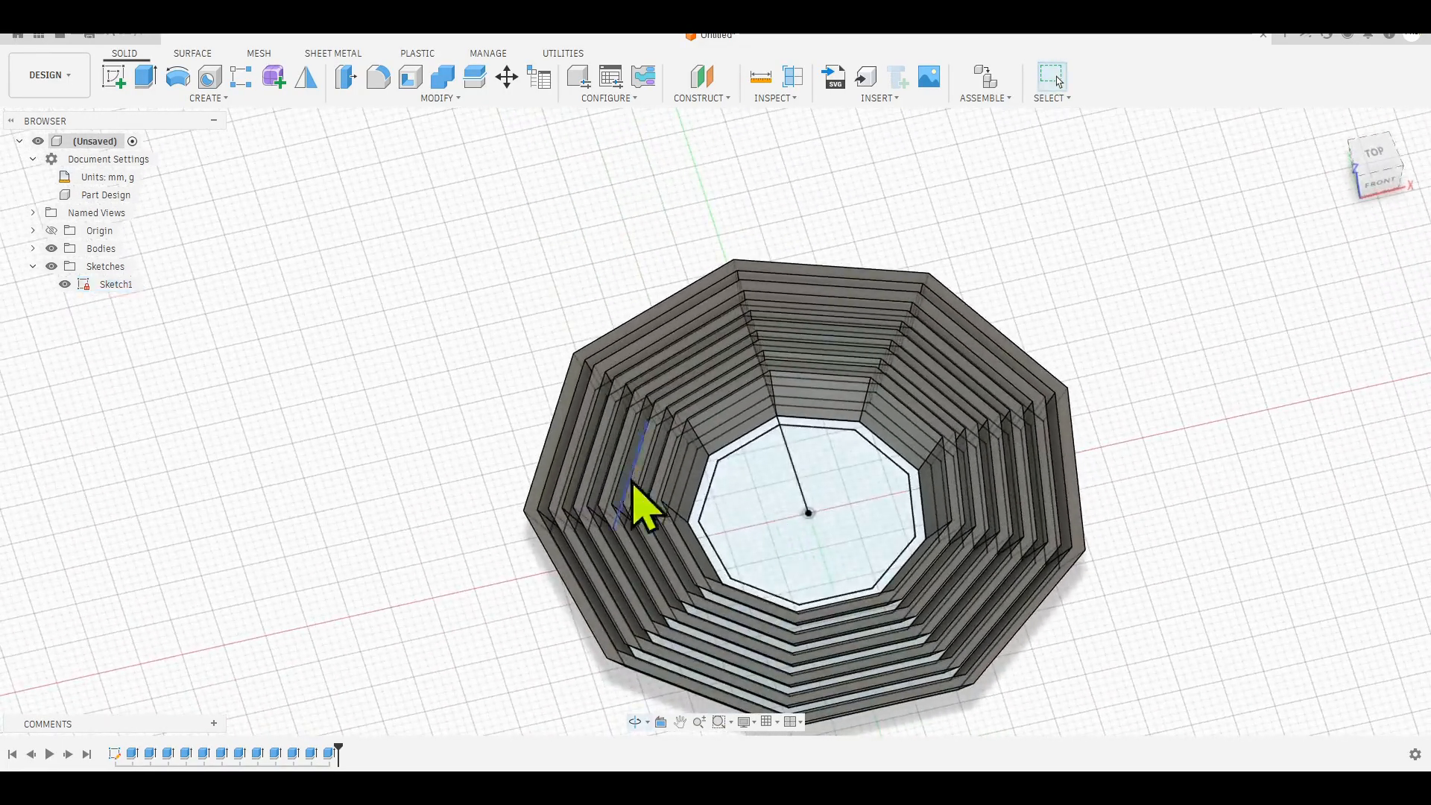
{"action": "left_click", "coordinate": [702, 77]}
{"action": "scroll", "coordinate": [639, 410], "scroll_direction": "up", "scroll_amount": 3}
{"action": "left_click", "coordinate": [645, 381]}
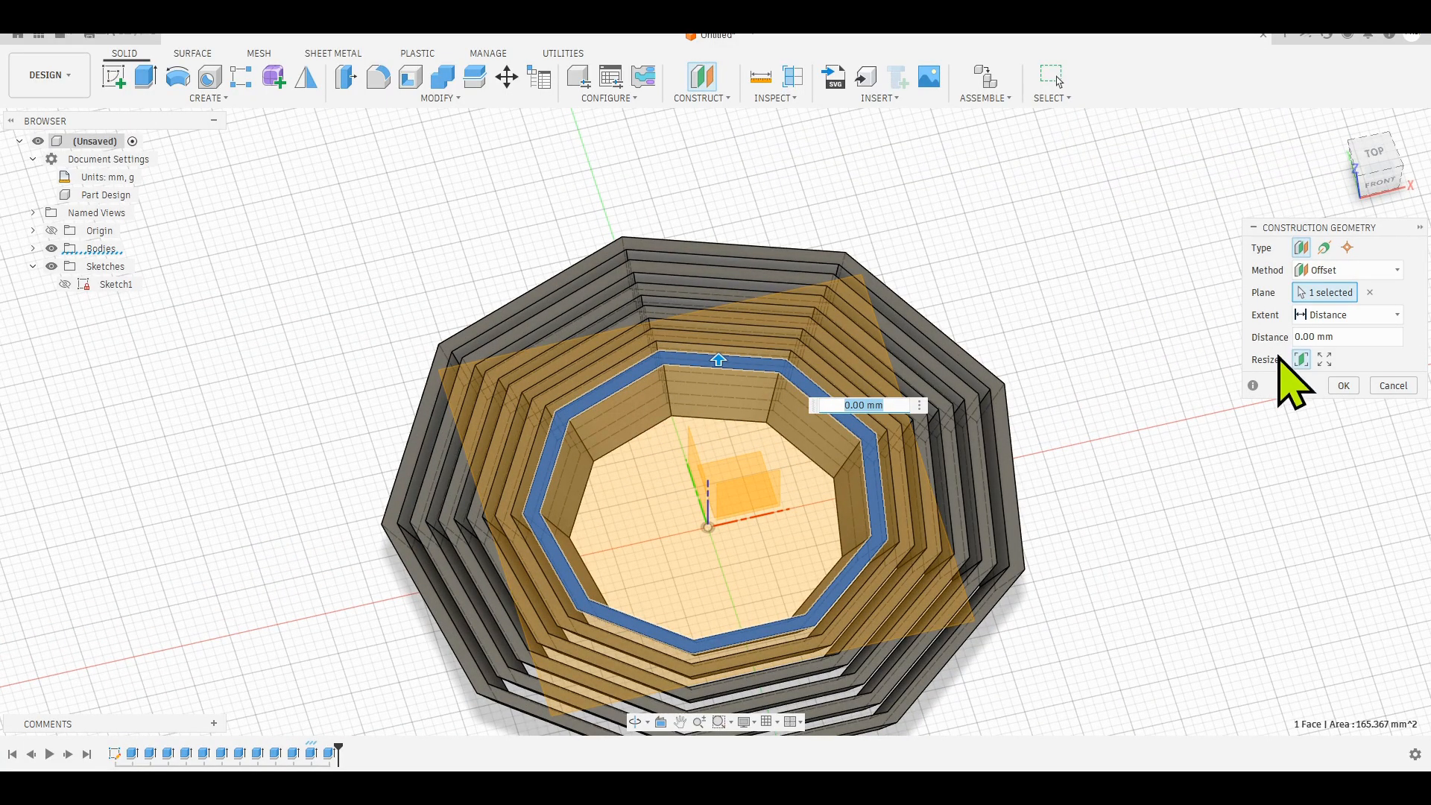
{"action": "left_click", "coordinate": [1344, 385]}
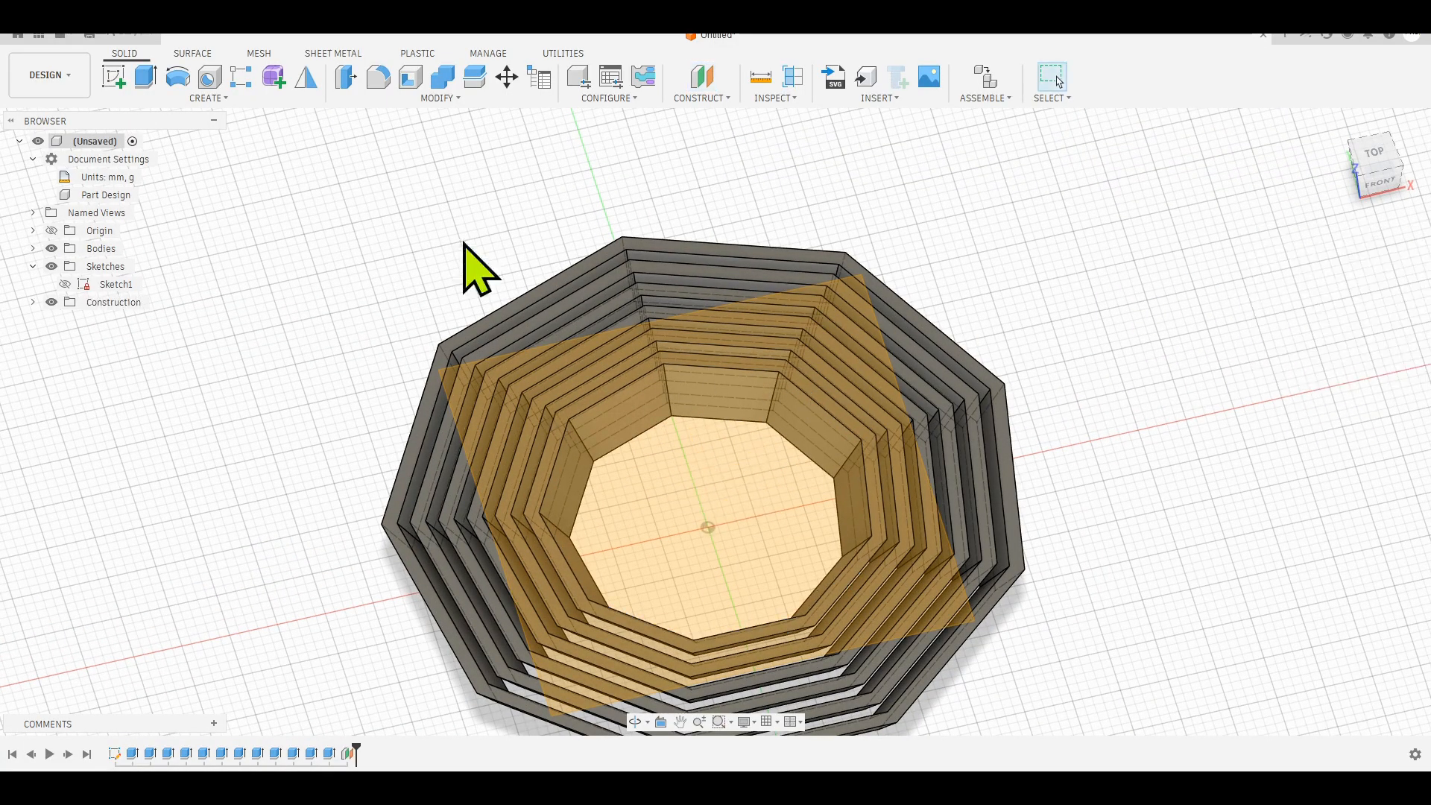
- Mirror all six bodies across the new construction plane with the Join operation, and hide the plane
{"action": "left_click", "coordinate": [33, 249]}
{"action": "left_click", "coordinate": [112, 266]}
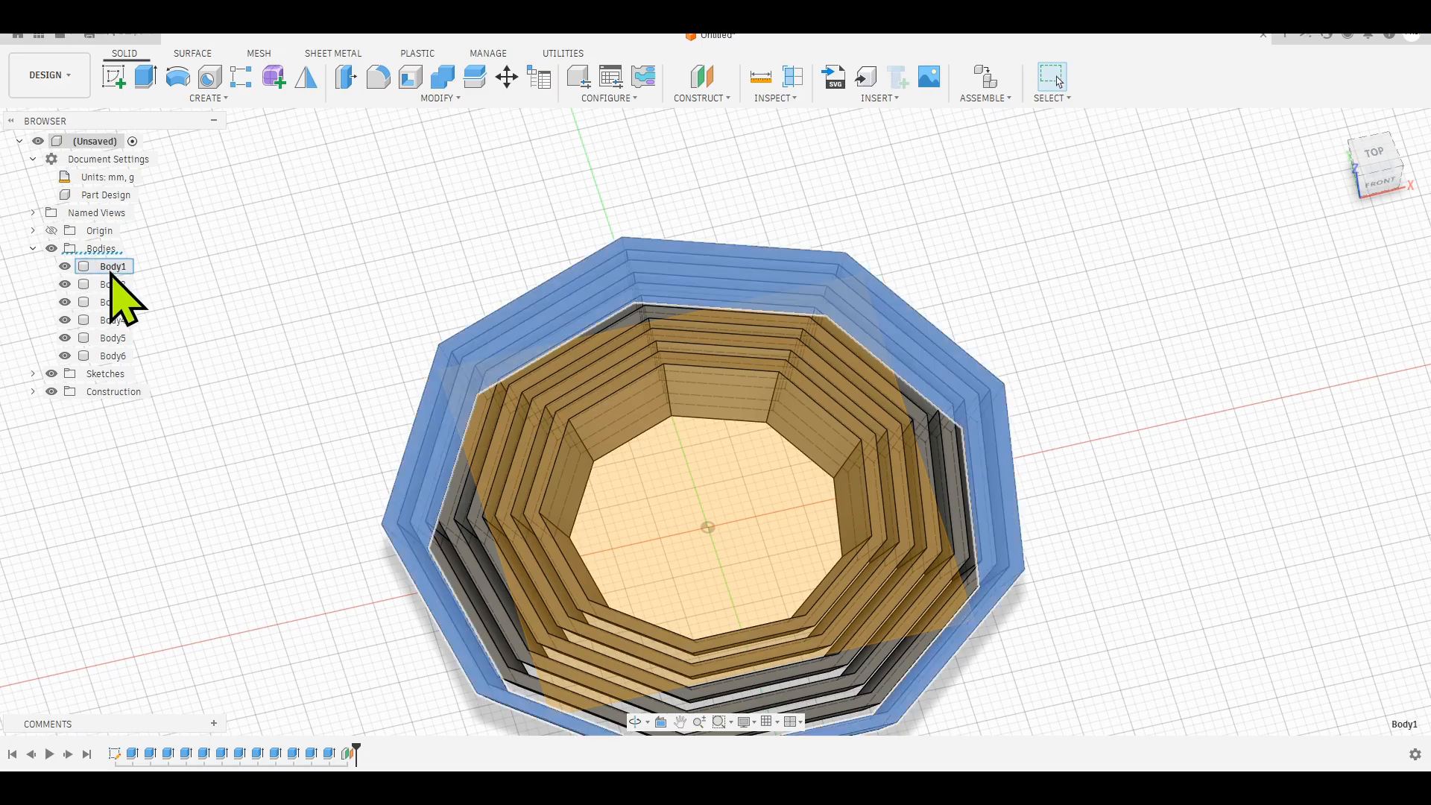
{"action": "left_click", "coordinate": [112, 356], "text": "shift"}
{"action": "middle_click_drag", "start_coordinate": [1074, 298], "coordinate": [651, 176], "text": "shift"}
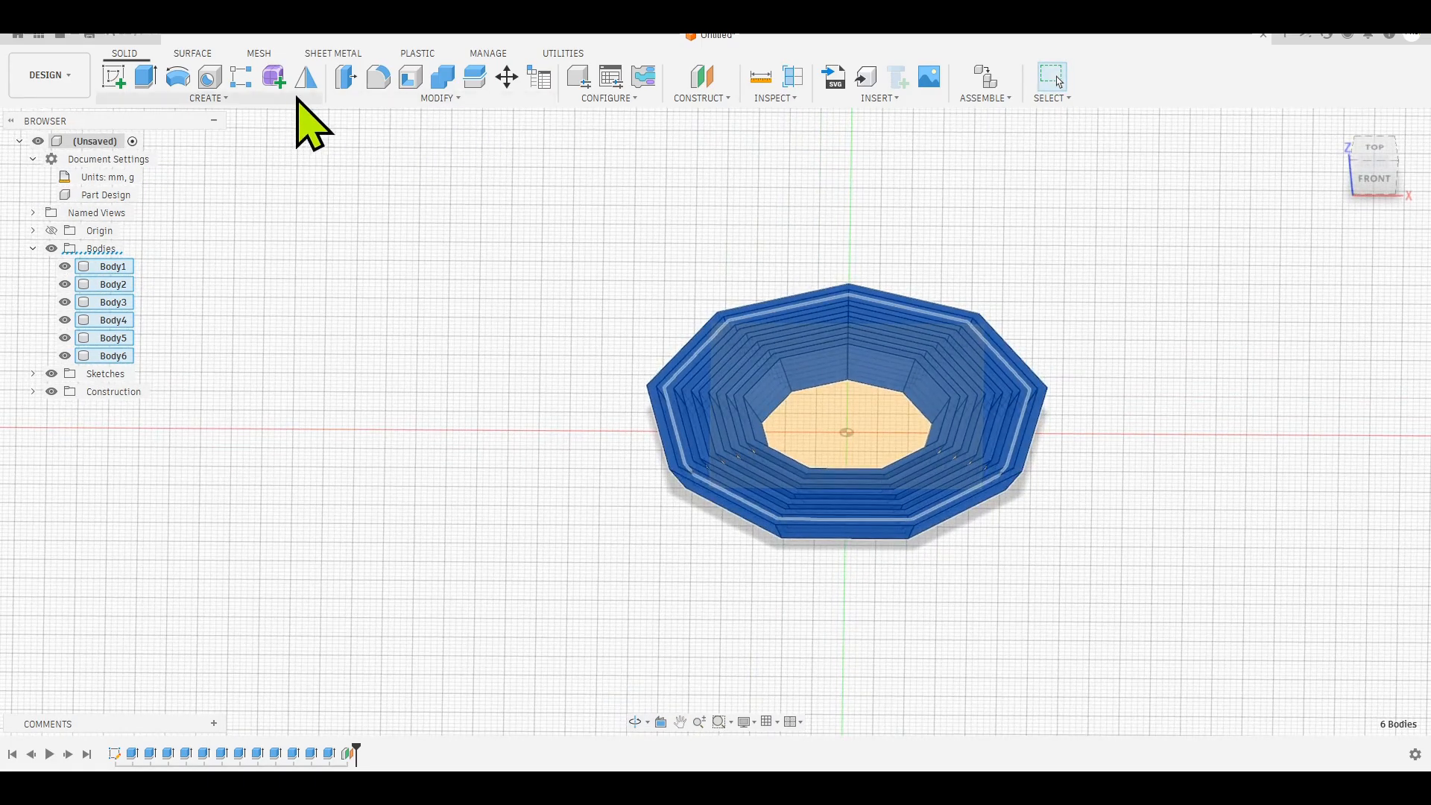
{"action": "left_click", "coordinate": [307, 77]}
{"action": "left_click", "coordinate": [792, 447]}
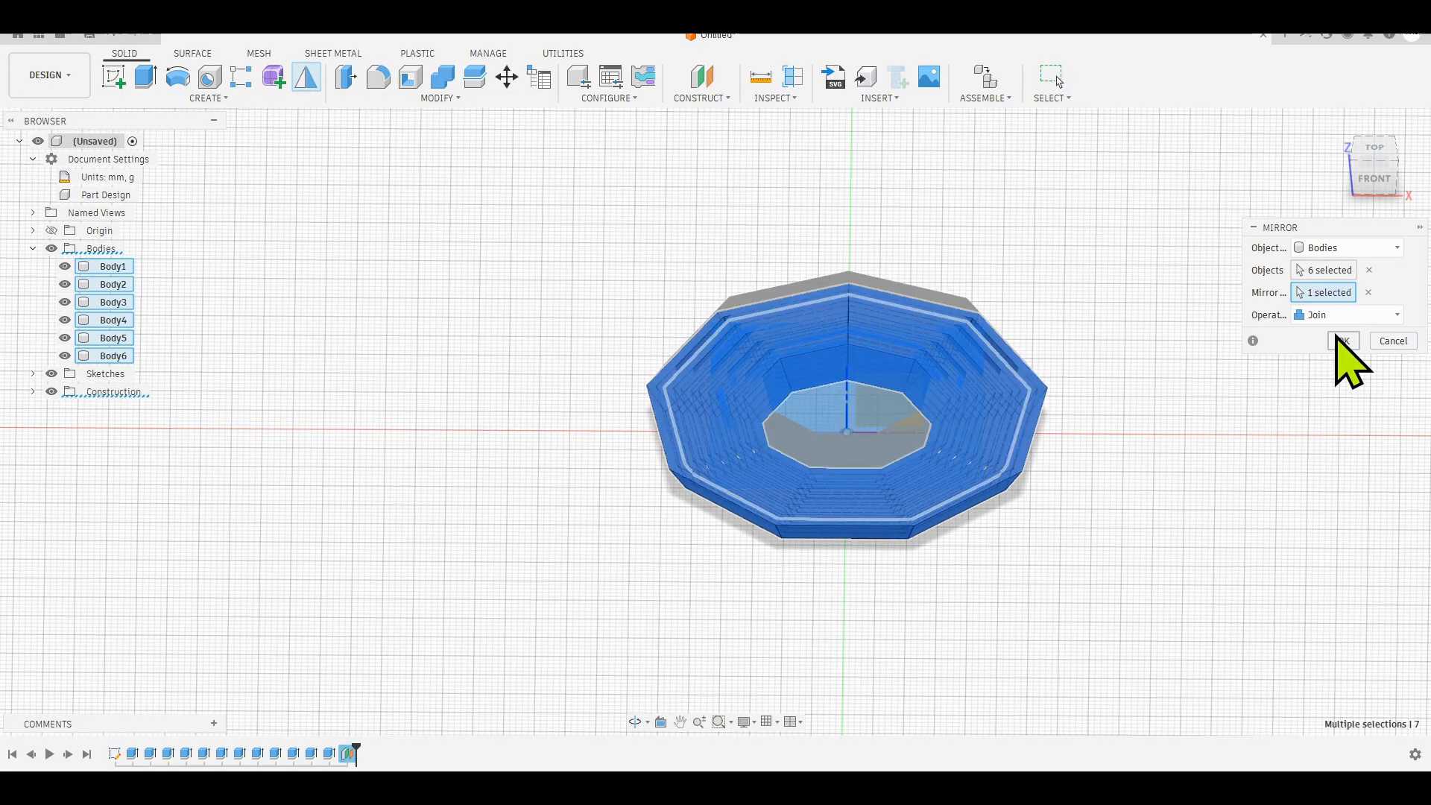
{"action": "left_click", "coordinate": [1323, 319]}
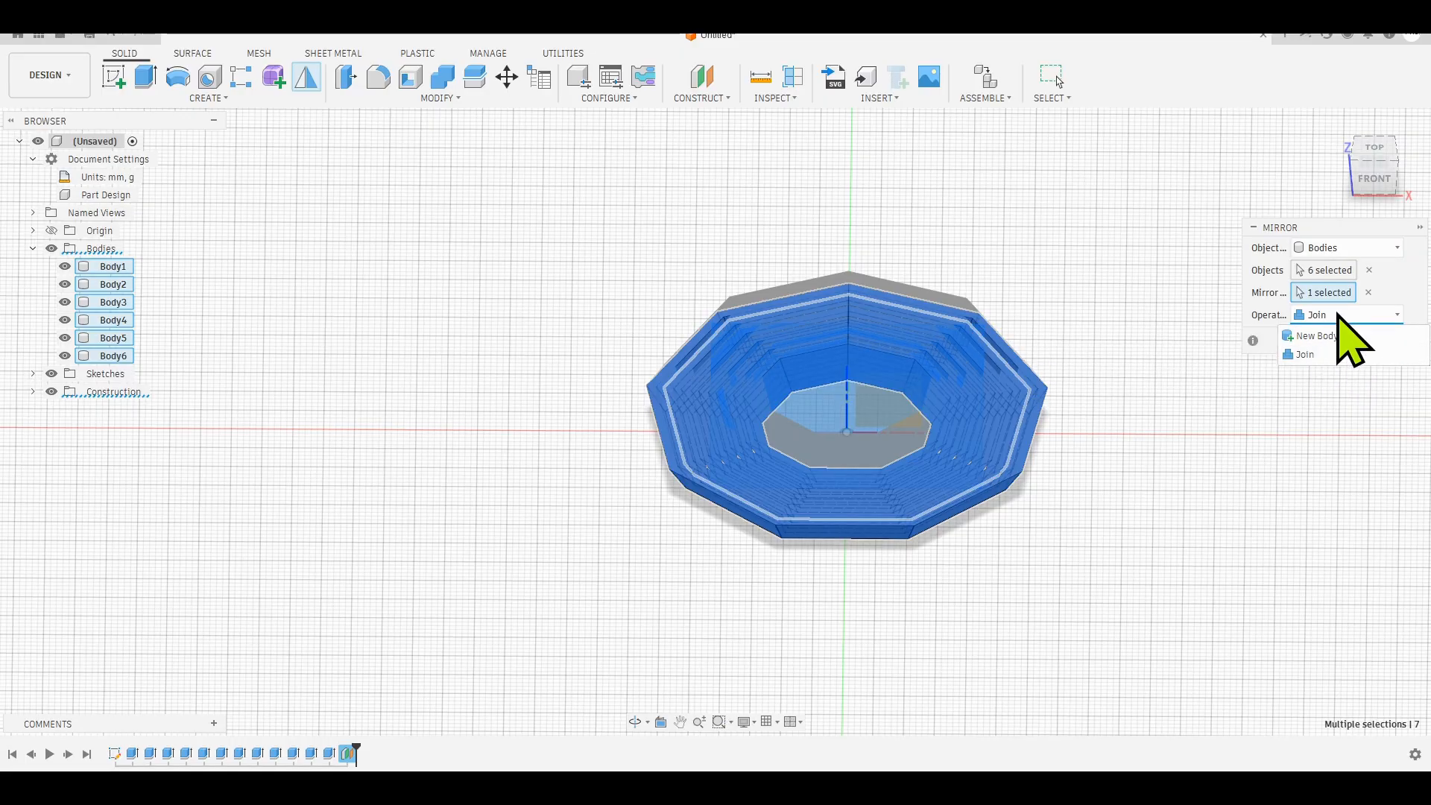
{"action": "left_click", "coordinate": [1315, 356]}
{"action": "left_click", "coordinate": [1347, 339]}
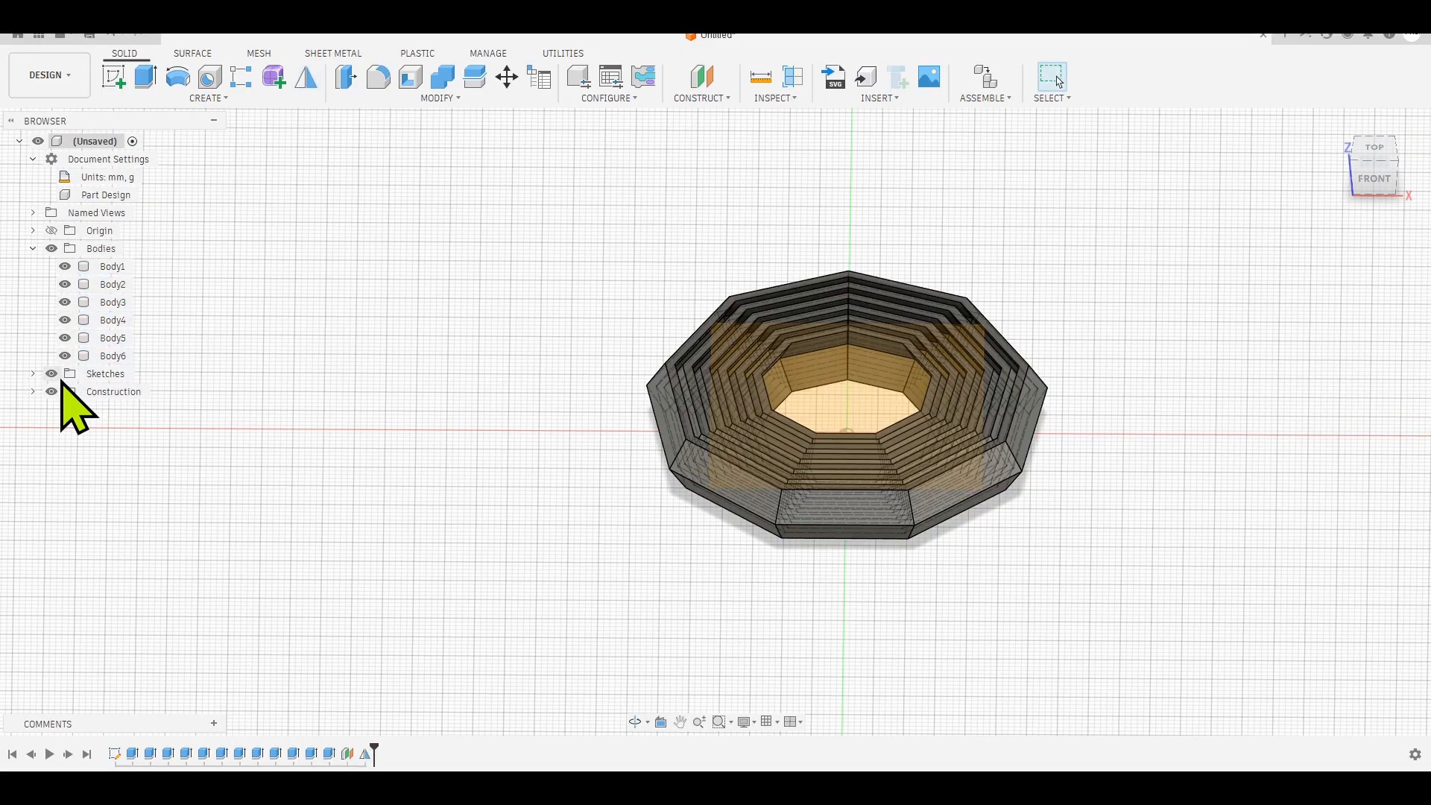
{"action": "left_click", "coordinate": [33, 392]}
{"action": "left_click", "coordinate": [65, 409]}
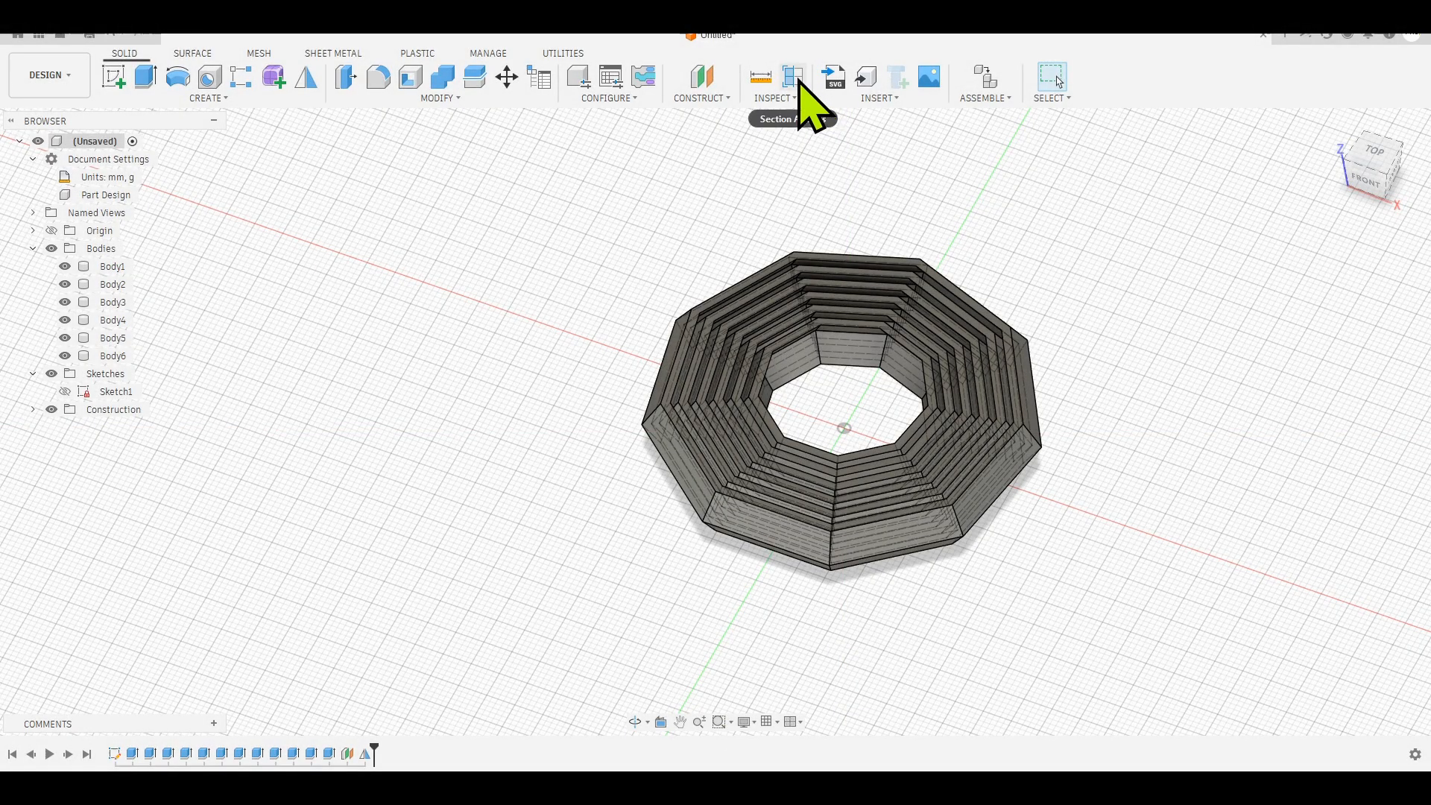
- Inspect the gaps between the nested rings with a section analysis parallel to the innermost body's upper face, moving the cut down through the bodies
{"action": "left_click", "coordinate": [800, 86]}
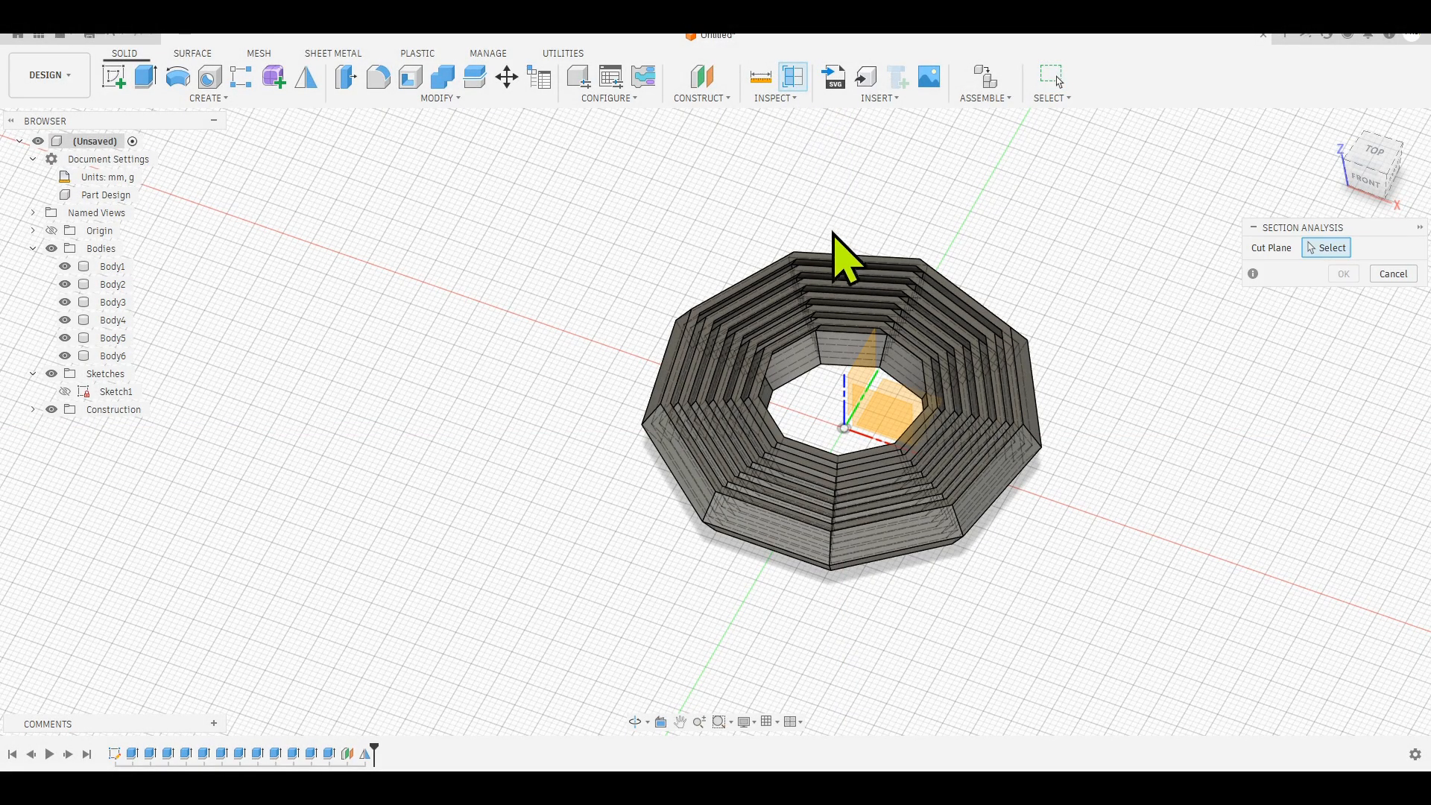
{"action": "scroll", "coordinate": [760, 400], "scroll_direction": "up", "scroll_amount": 3}
{"action": "left_click", "coordinate": [765, 391]}
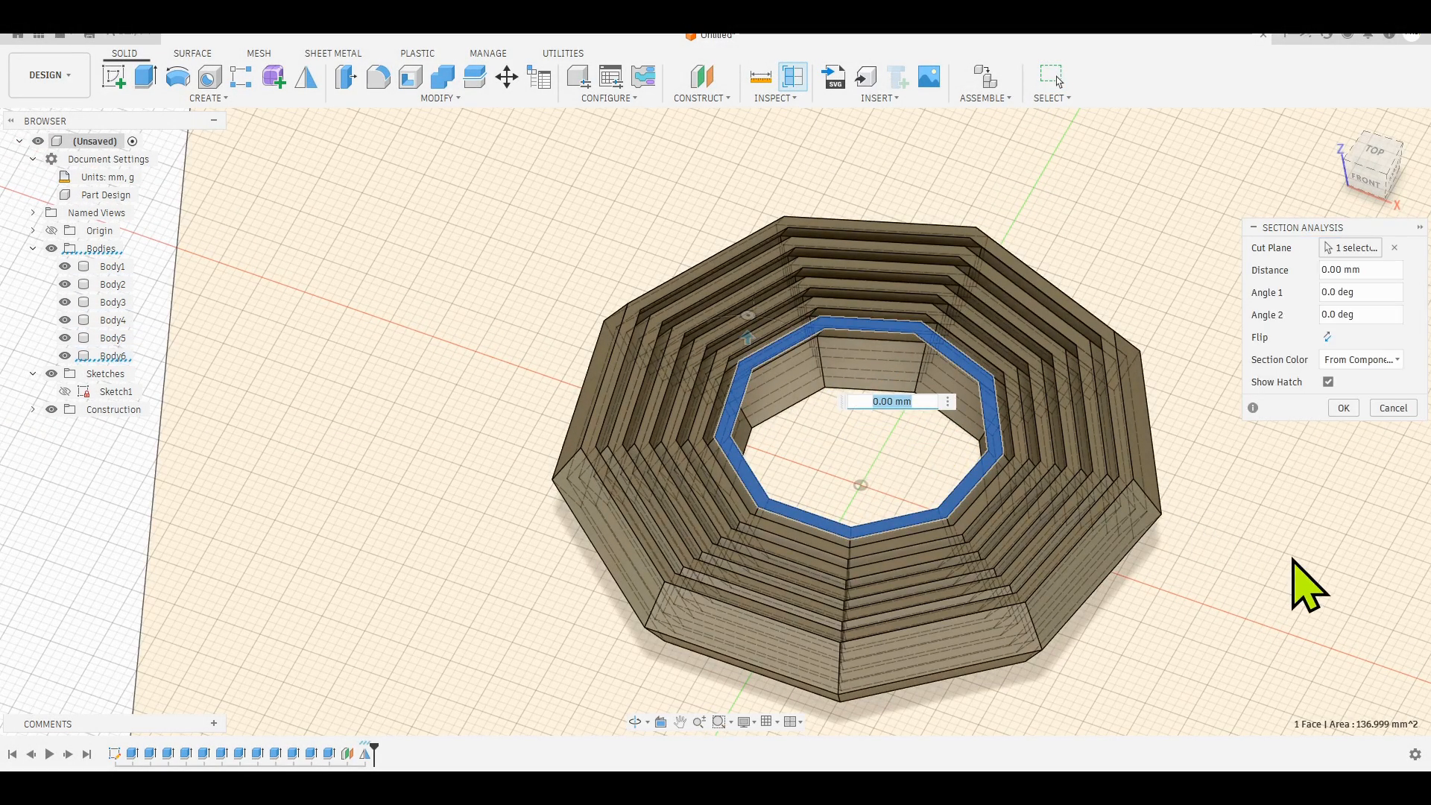
{"action": "middle_click_drag", "start_coordinate": [1293, 559], "coordinate": [1274, 517], "text": "shift"}
{"action": "scroll", "coordinate": [714, 386], "scroll_direction": "up", "scroll_amount": 3}
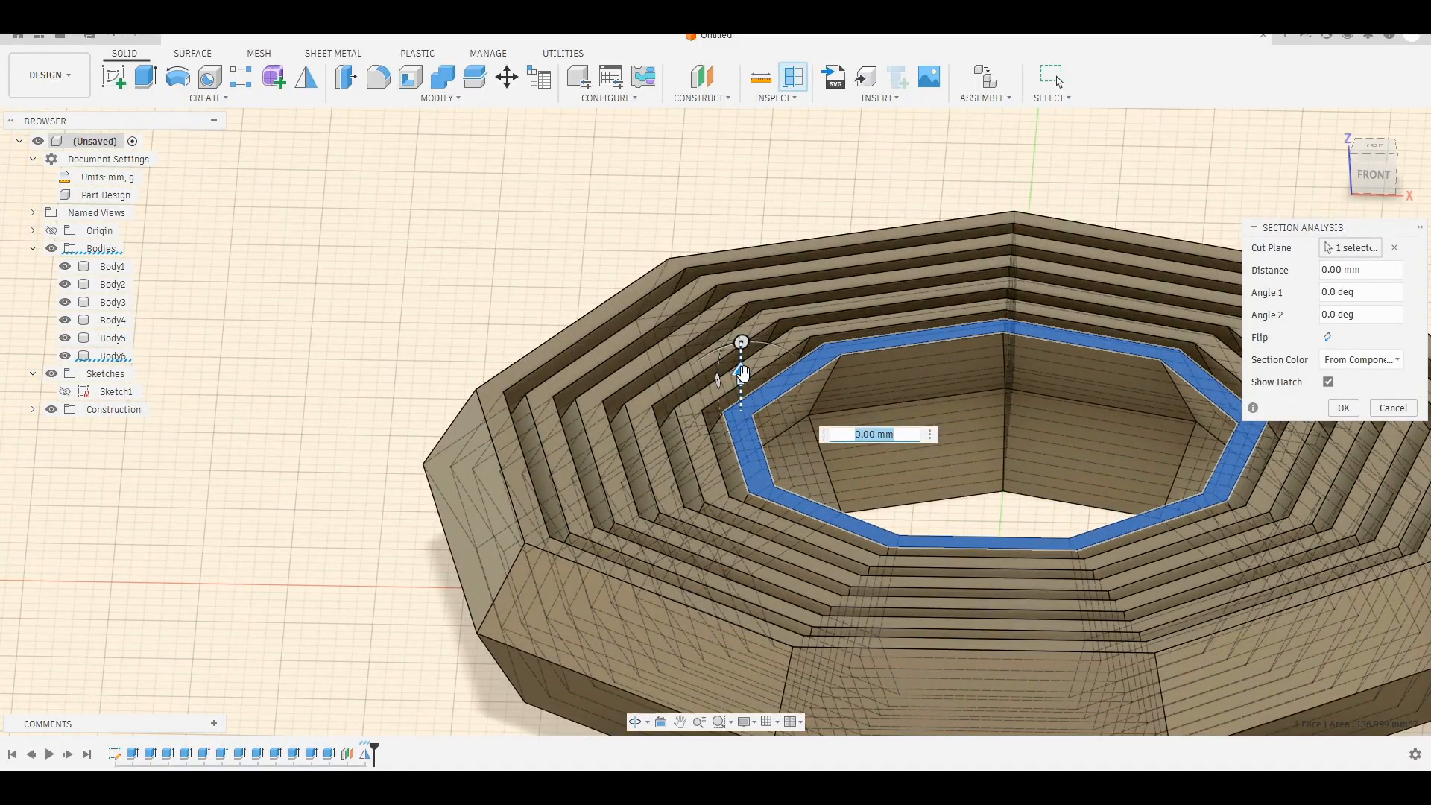
{"action": "left_click_drag", "start_coordinate": [744, 372], "coordinate": [752, 535]}
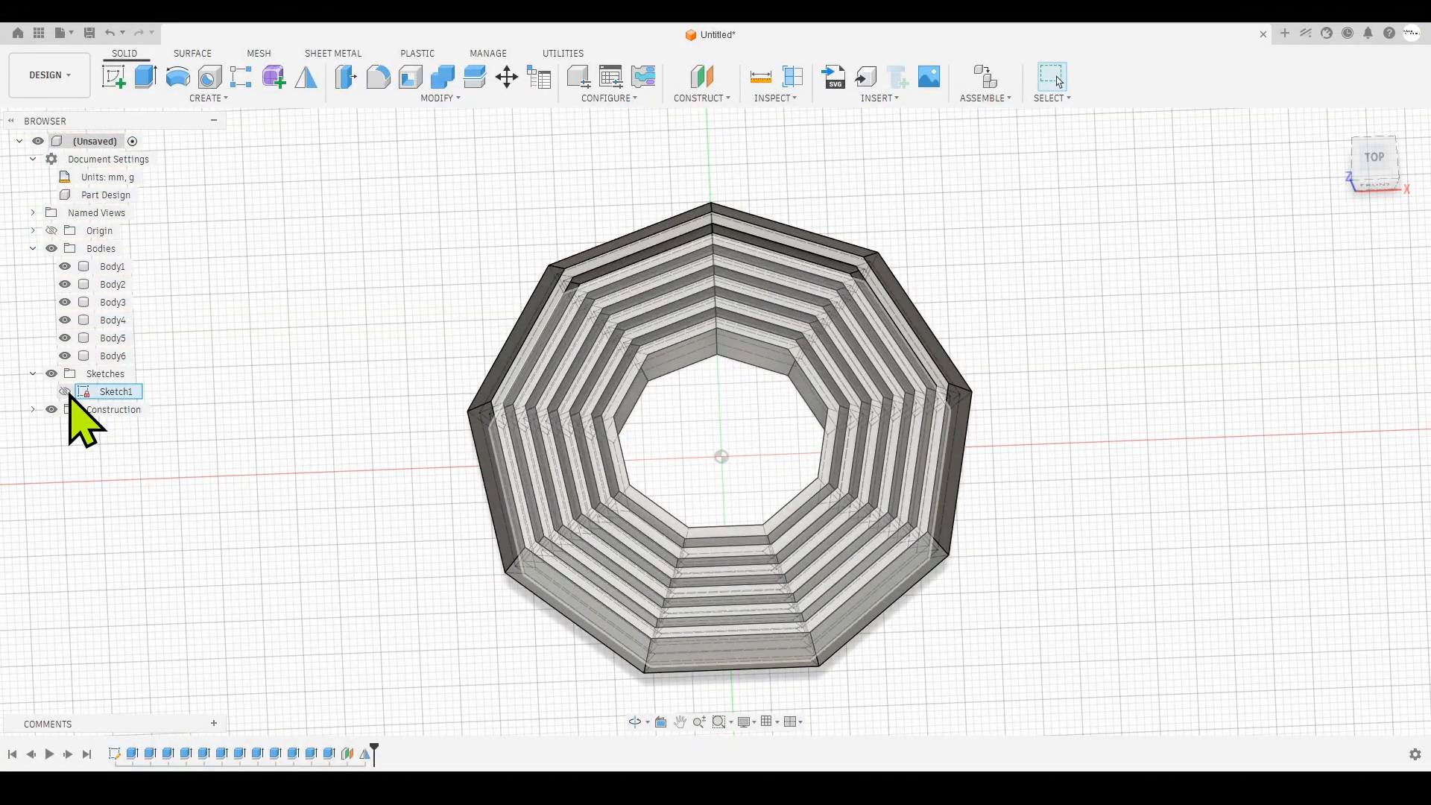
- Edit the ring sketch and offset its innermost polygon 1.5 mm inward
{"action": "double_click", "coordinate": [101, 393]}
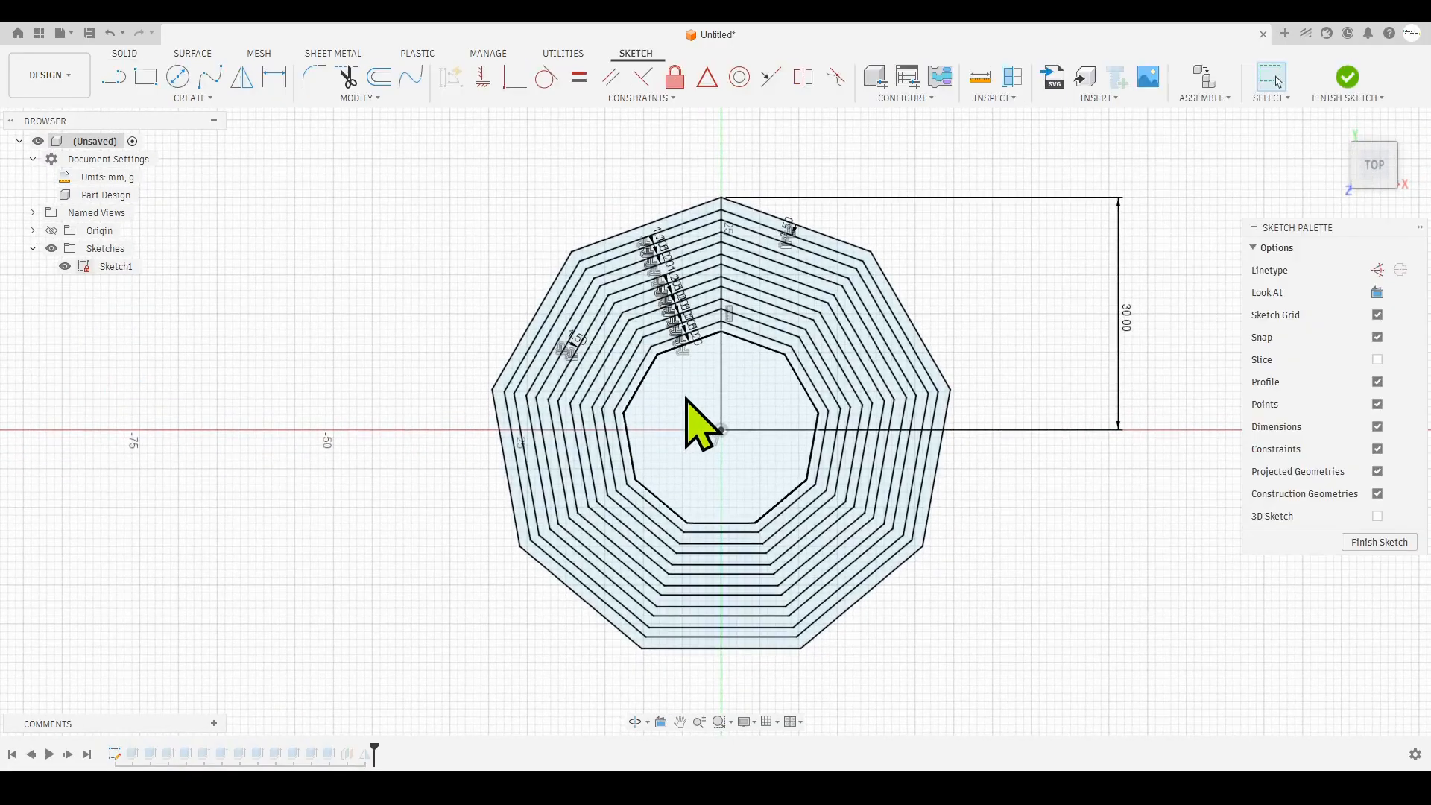
{"action": "scroll", "coordinate": [677, 415], "scroll_direction": "up", "scroll_amount": 3}
{"action": "double_click", "coordinate": [636, 362]}
{"action": "scroll", "coordinate": [714, 317], "scroll_direction": "up", "scroll_amount": 3}
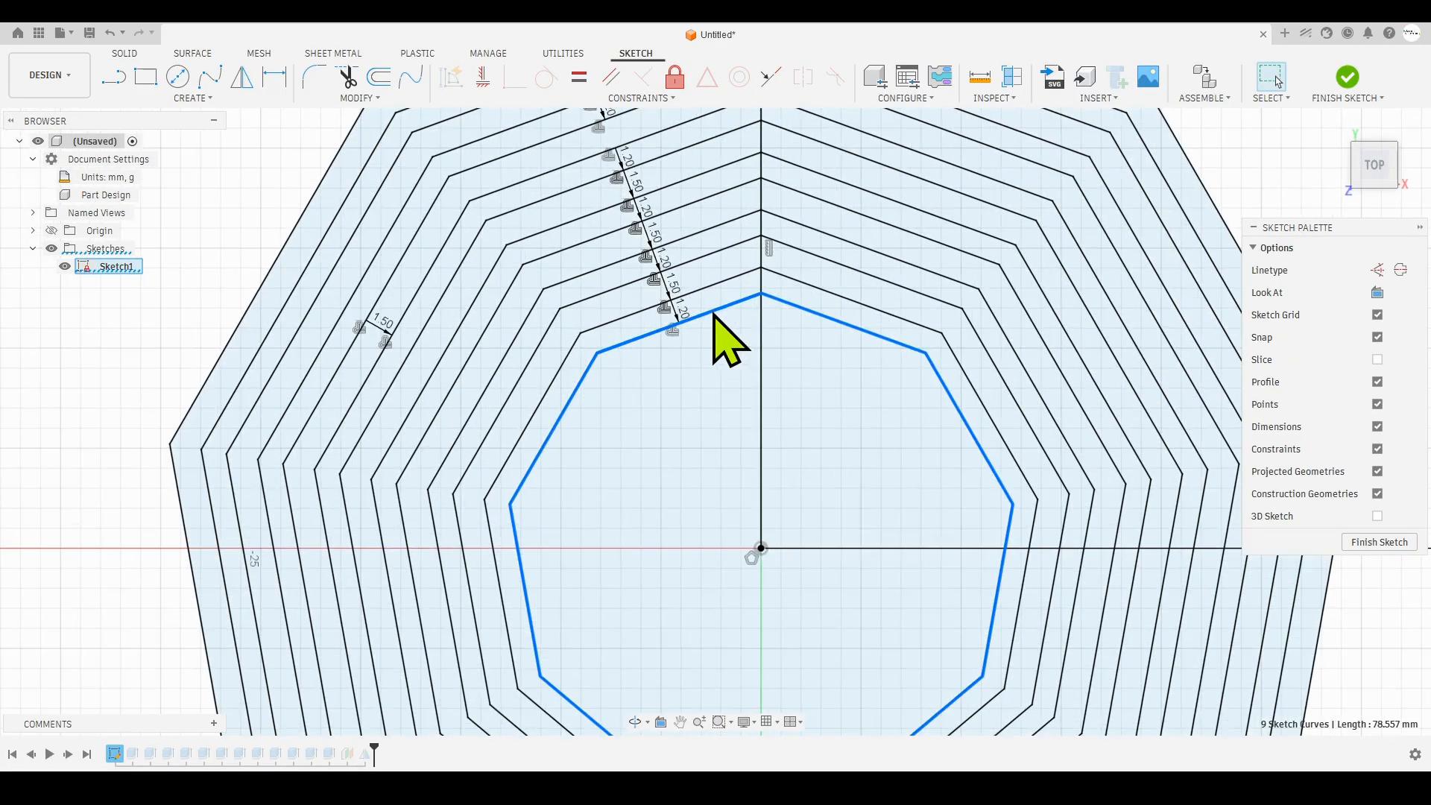
{"action": "type", "text": "o"}
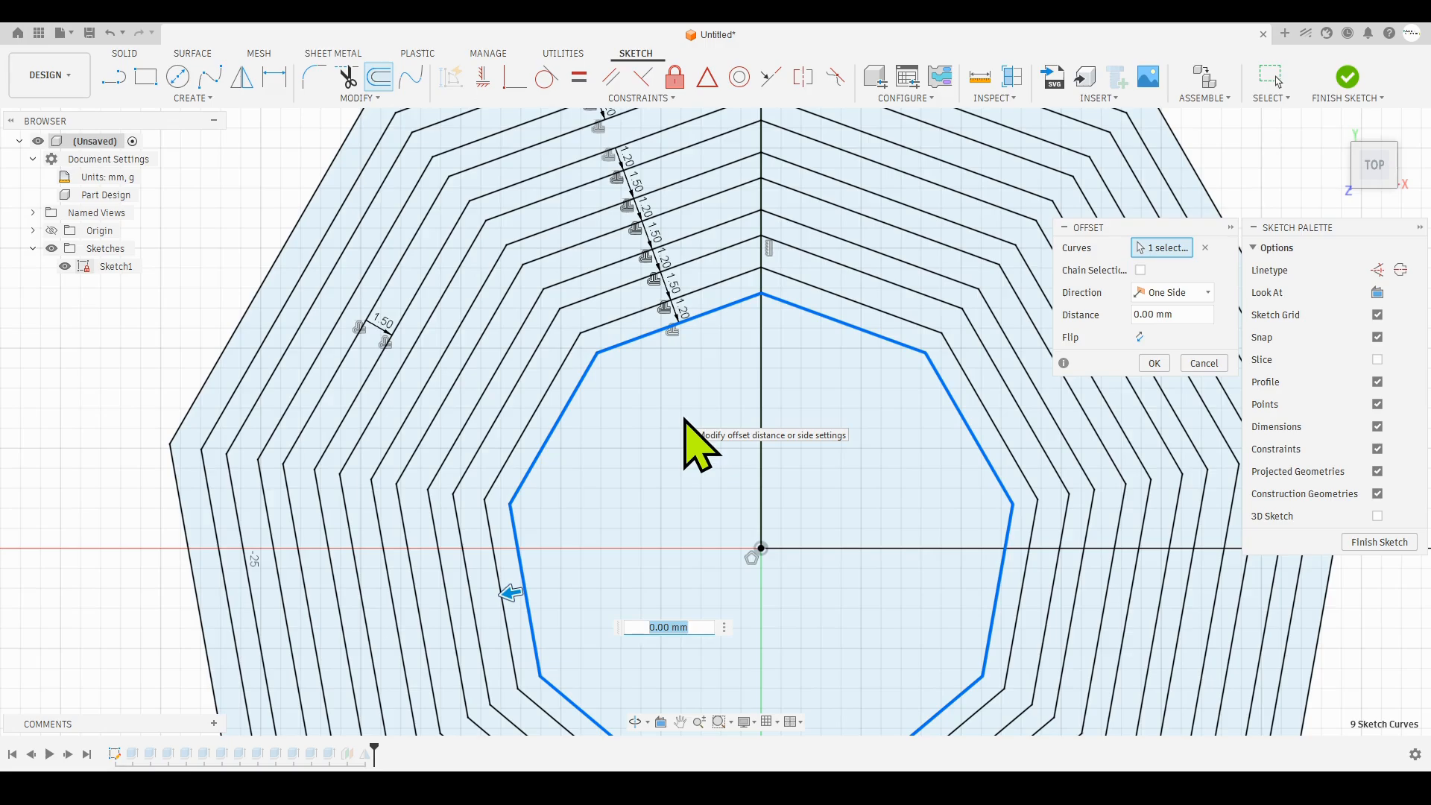
{"action": "type", "text": "-1.5"}
{"action": "key", "text": "Return"}
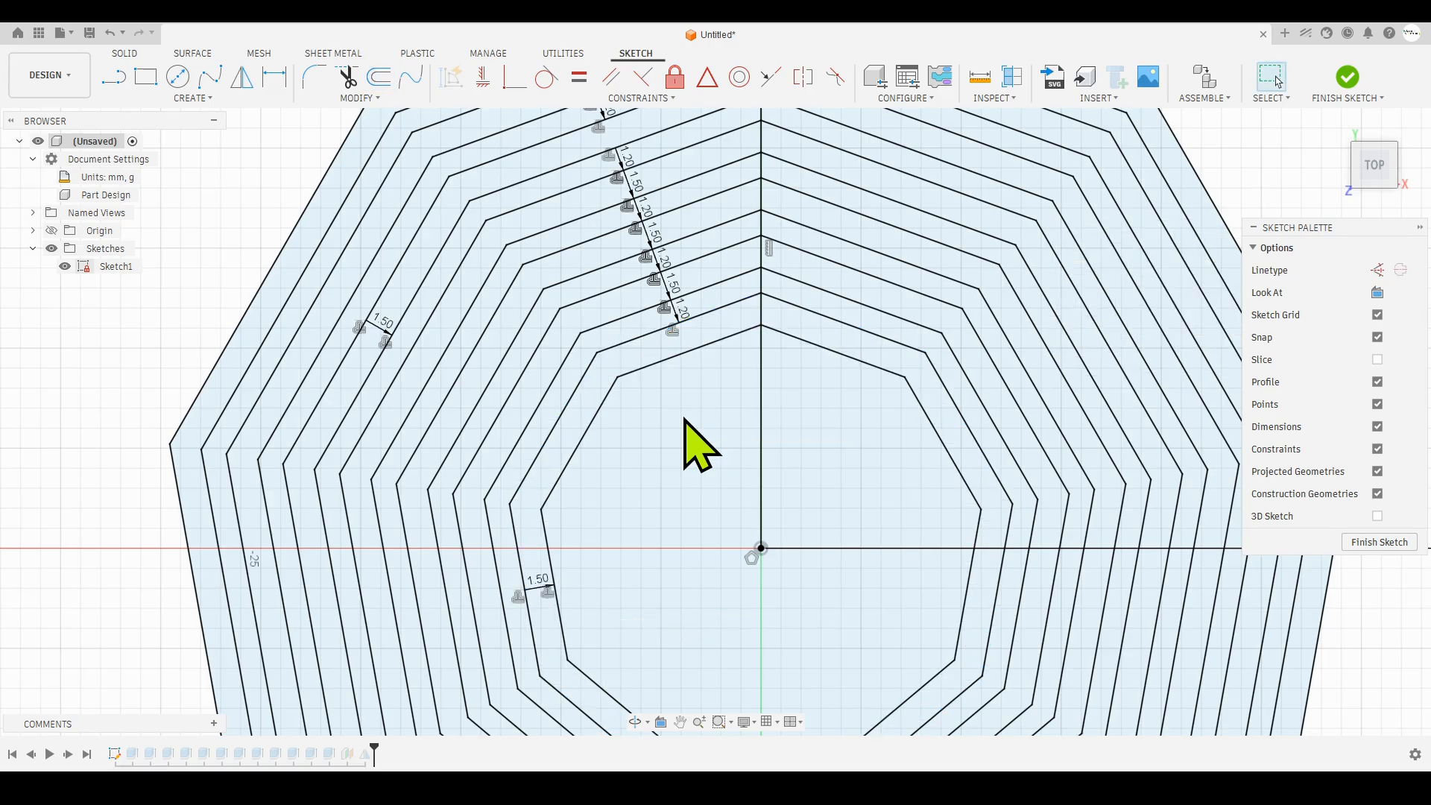
- Offset the new innermost polygon 1.2 mm inward, offset the resulting polygon another 1.5 mm inward, and finish the sketch
{"action": "double_click", "coordinate": [823, 350]}
{"action": "type", "text": "o"}
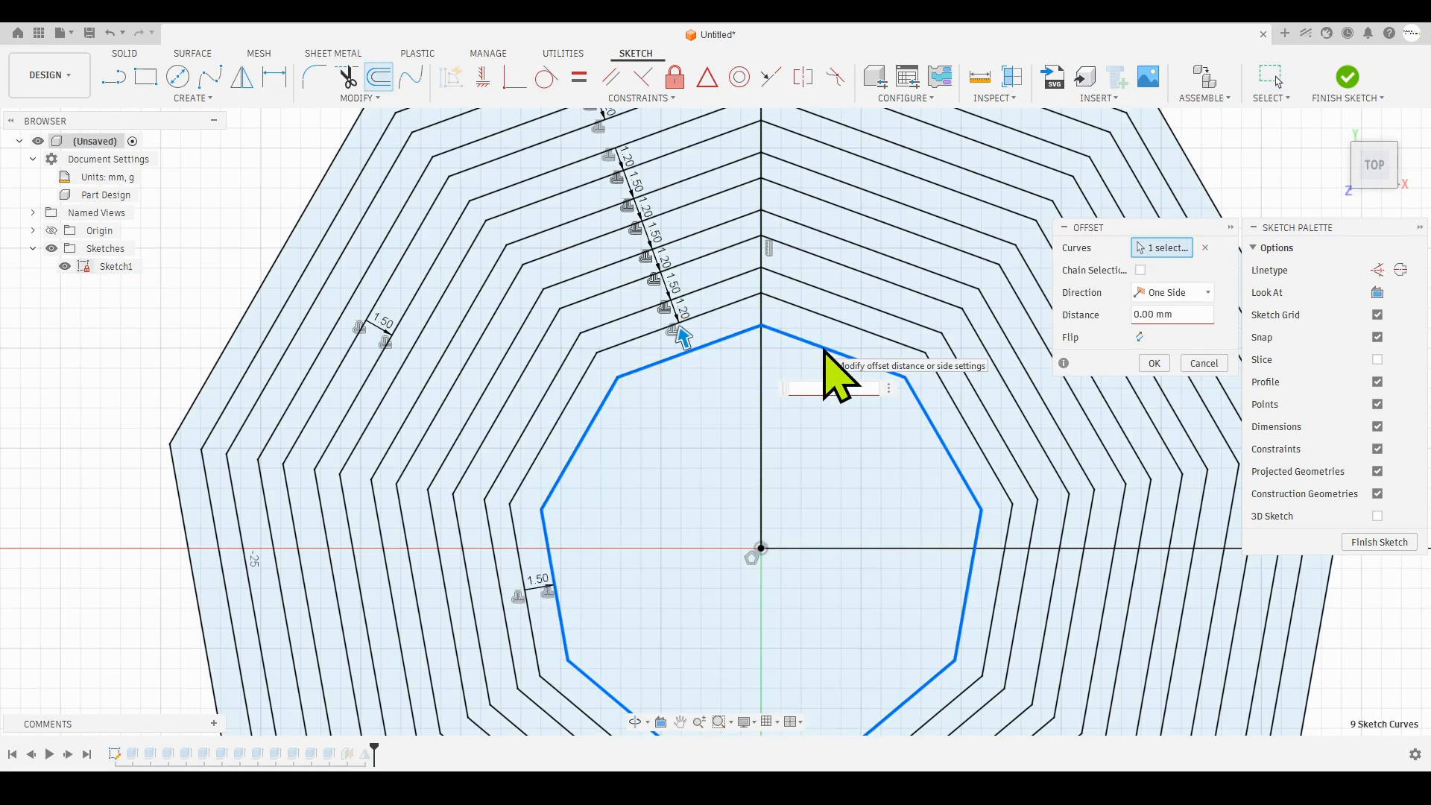
{"action": "type", "text": "-1.2"}
{"action": "key", "text": "Return"}
{"action": "double_click", "coordinate": [734, 364]}
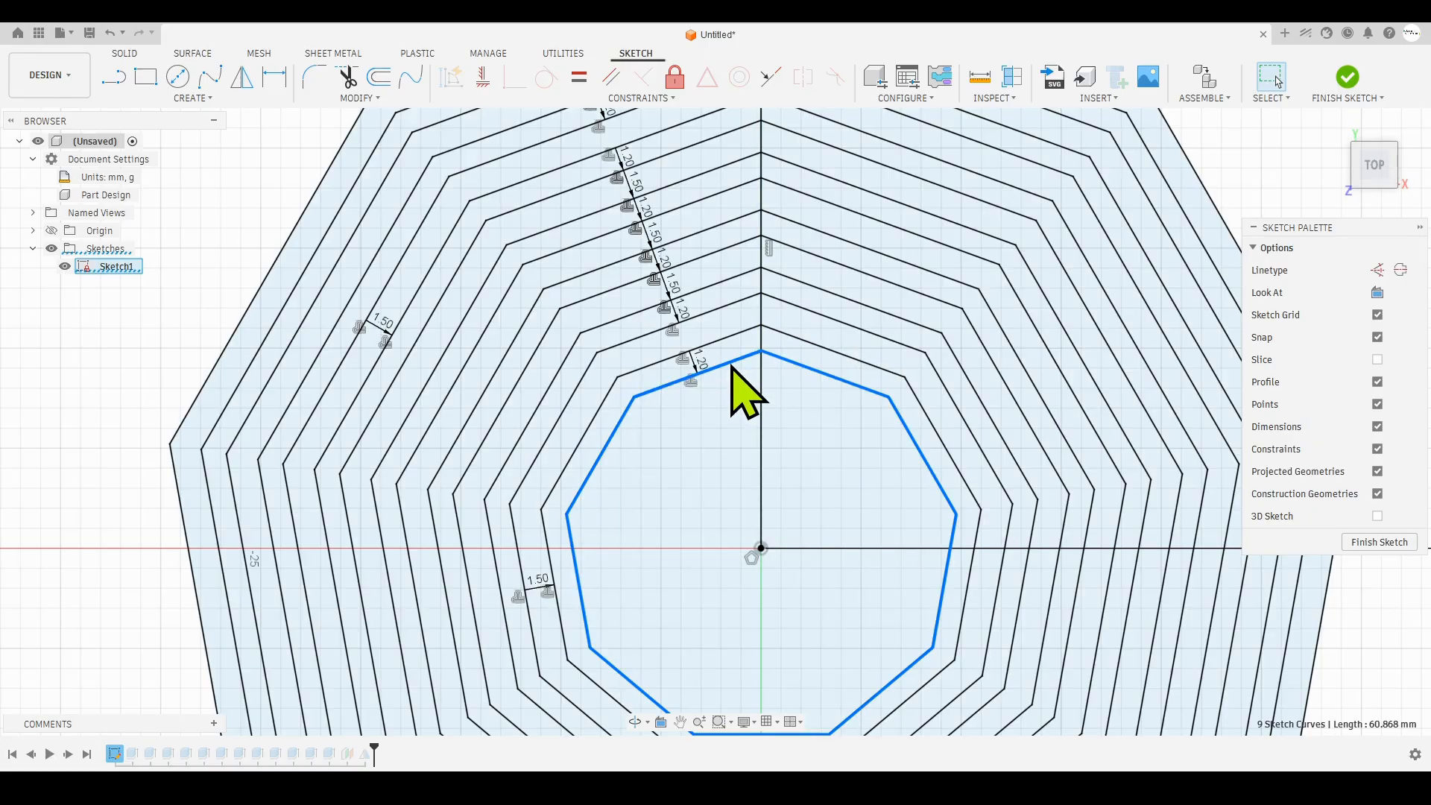
{"action": "type", "text": "o"}
{"action": "type", "text": "-1.5"}
{"action": "key", "text": "Return"}
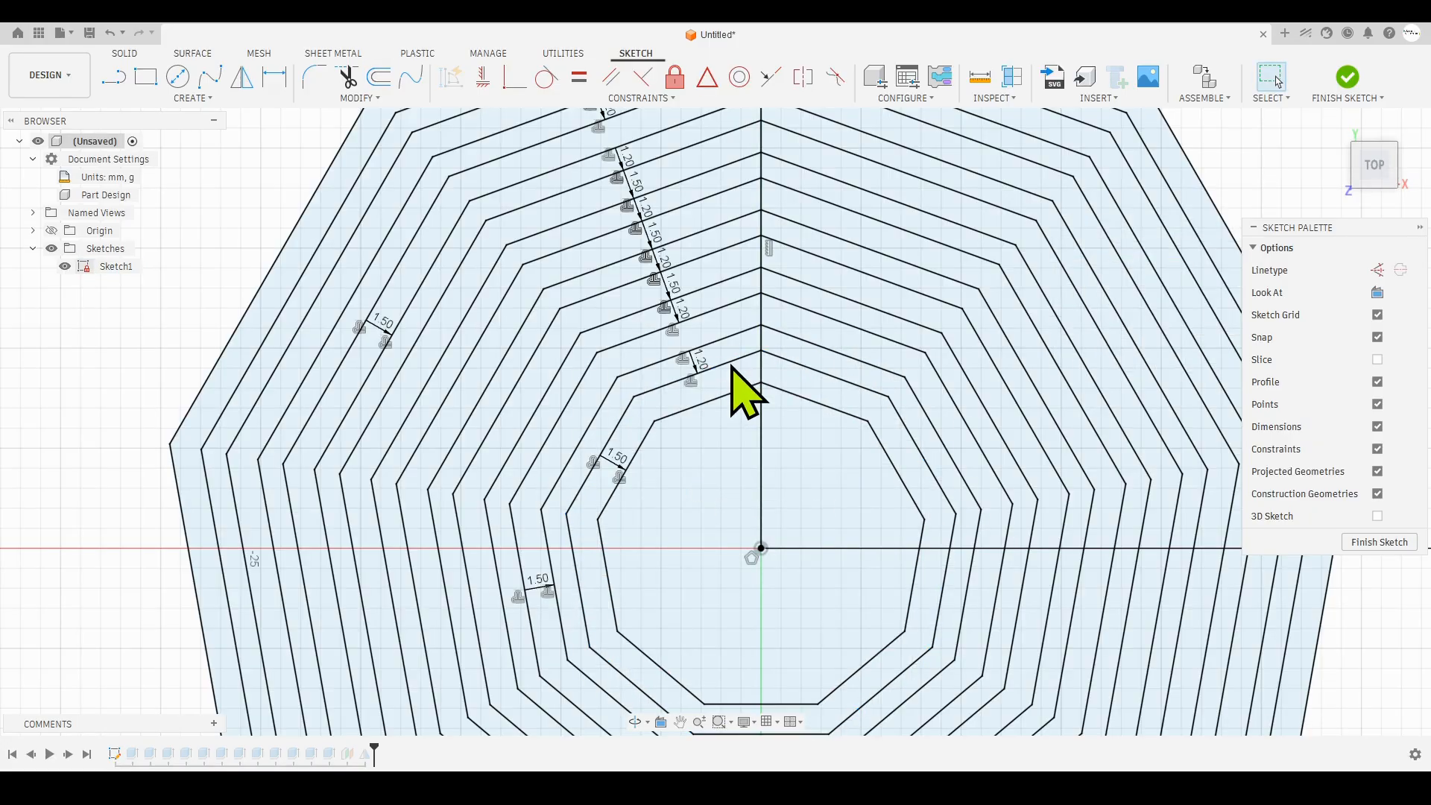
{"action": "left_click", "coordinate": [1349, 78]}
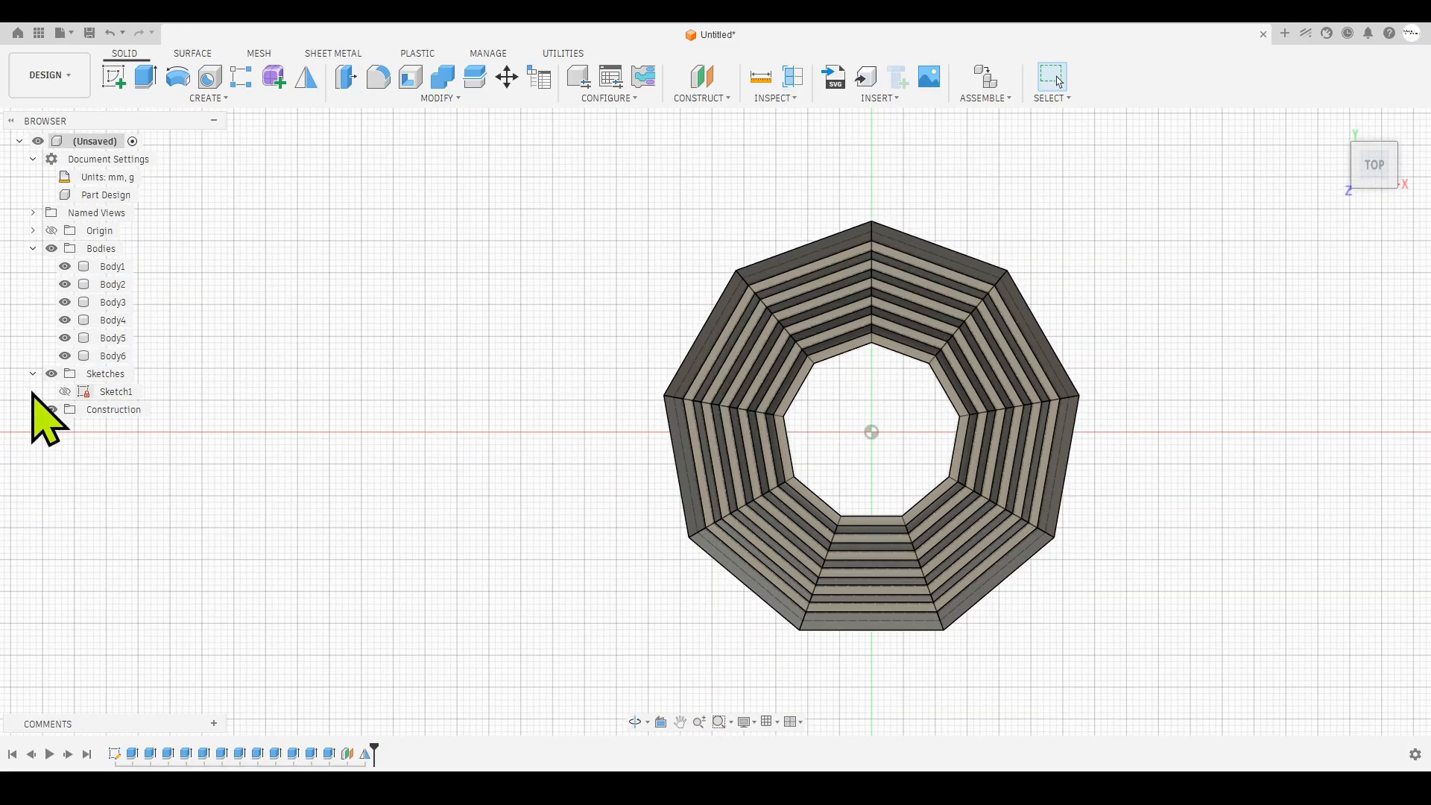
- Show the ring sketch and roll the design history back to before the construction plane and mirror
{"action": "left_click", "coordinate": [65, 391]}
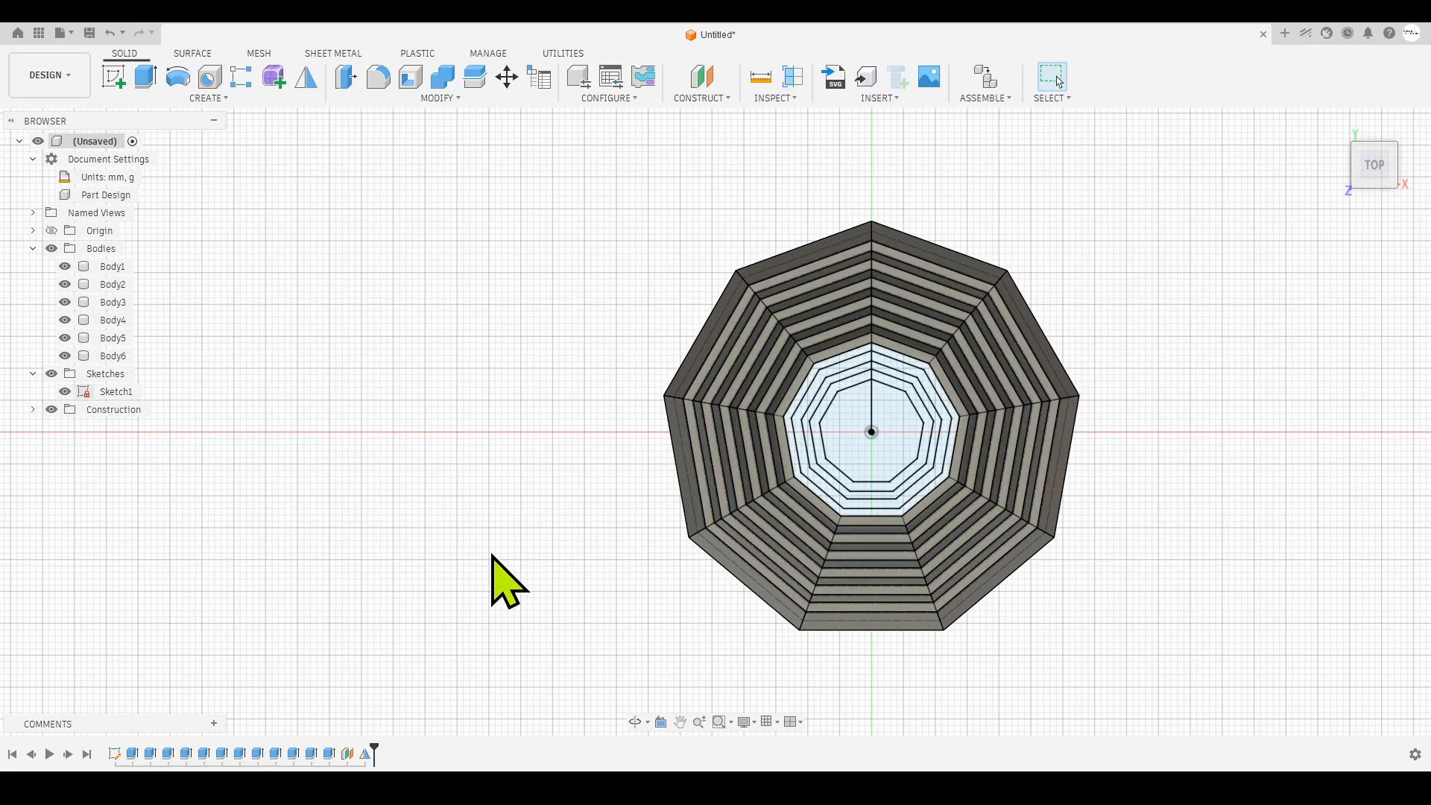
{"action": "mouse_move", "coordinate": [495, 574]}
{"action": "middle_mouse_down", "text": "shift"}
{"action": "mouse_move", "coordinate": [482, 504]}
{"action": "mouse_move", "coordinate": [205, 332]}
{"action": "middle_mouse_up", "text": "shift"}
{"action": "left_click", "coordinate": [34, 249]}
{"action": "middle_click_drag", "start_coordinate": [552, 515], "coordinate": [551, 451], "text": "shift"}
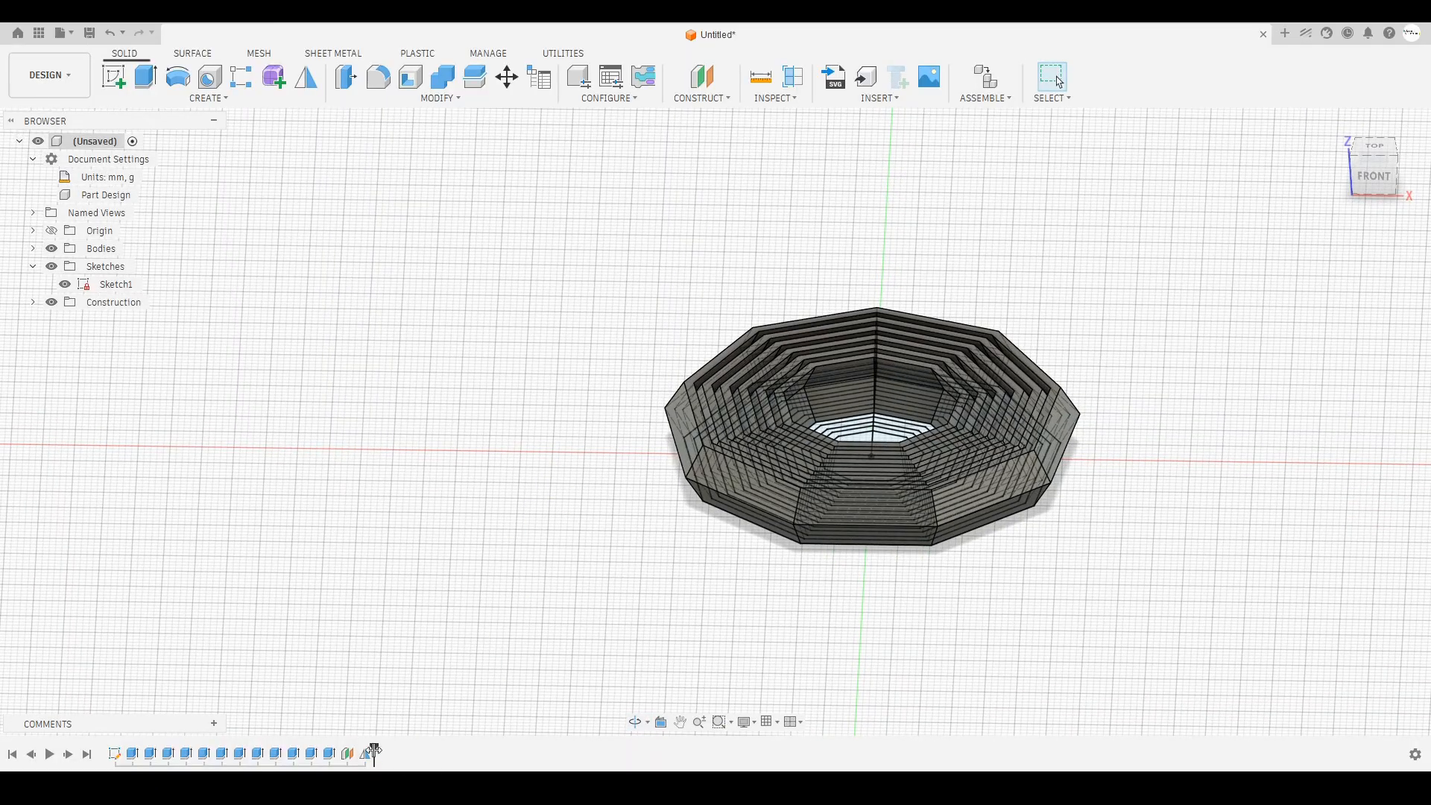
{"action": "left_click_drag", "start_coordinate": [377, 745], "coordinate": [332, 747]}
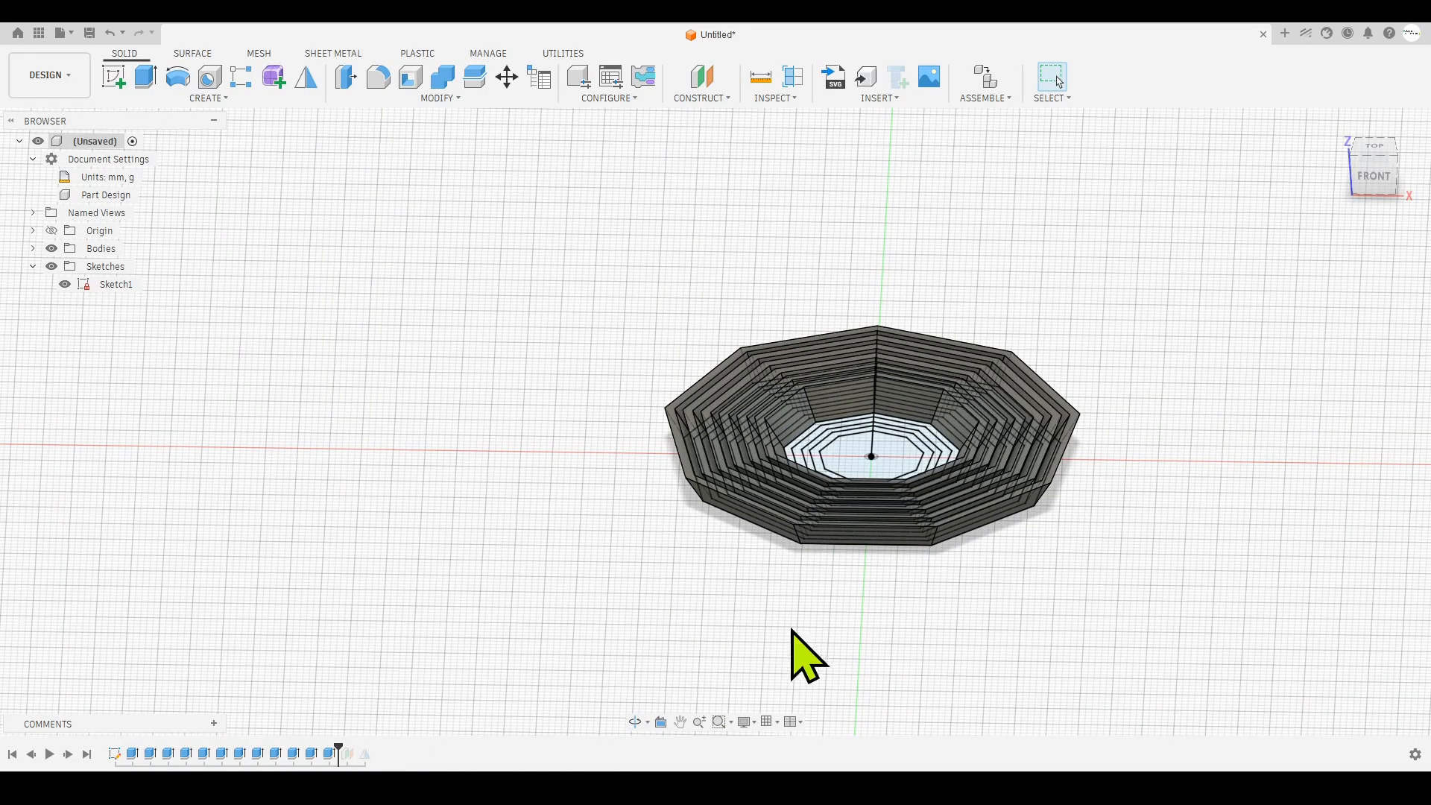
- Extrude the four profiles inside the sixth body's gap 5 mm as the seventh nested body
{"action": "scroll", "coordinate": [898, 617], "scroll_direction": "up", "scroll_amount": 3}
{"action": "middle_click_drag", "start_coordinate": [961, 559], "coordinate": [959, 641], "text": "shift"}
{"action": "scroll", "coordinate": [751, 431], "scroll_direction": "up", "scroll_amount": 5}
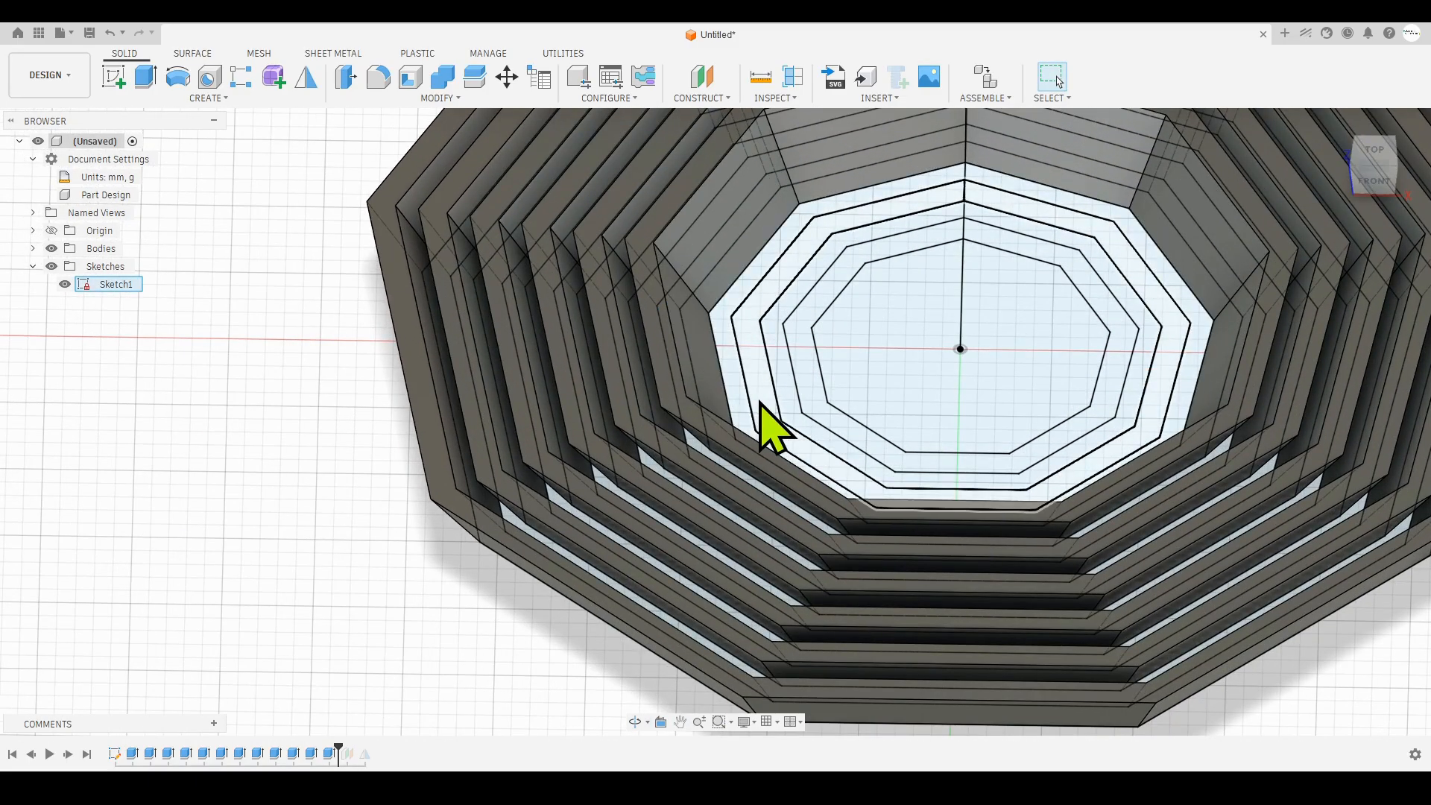
{"action": "left_click", "coordinate": [779, 426]}
{"action": "left_click", "coordinate": [816, 425]}
{"action": "left_click", "coordinate": [864, 425]}
{"action": "left_click", "coordinate": [927, 424]}
{"action": "type", "text": "eg"}
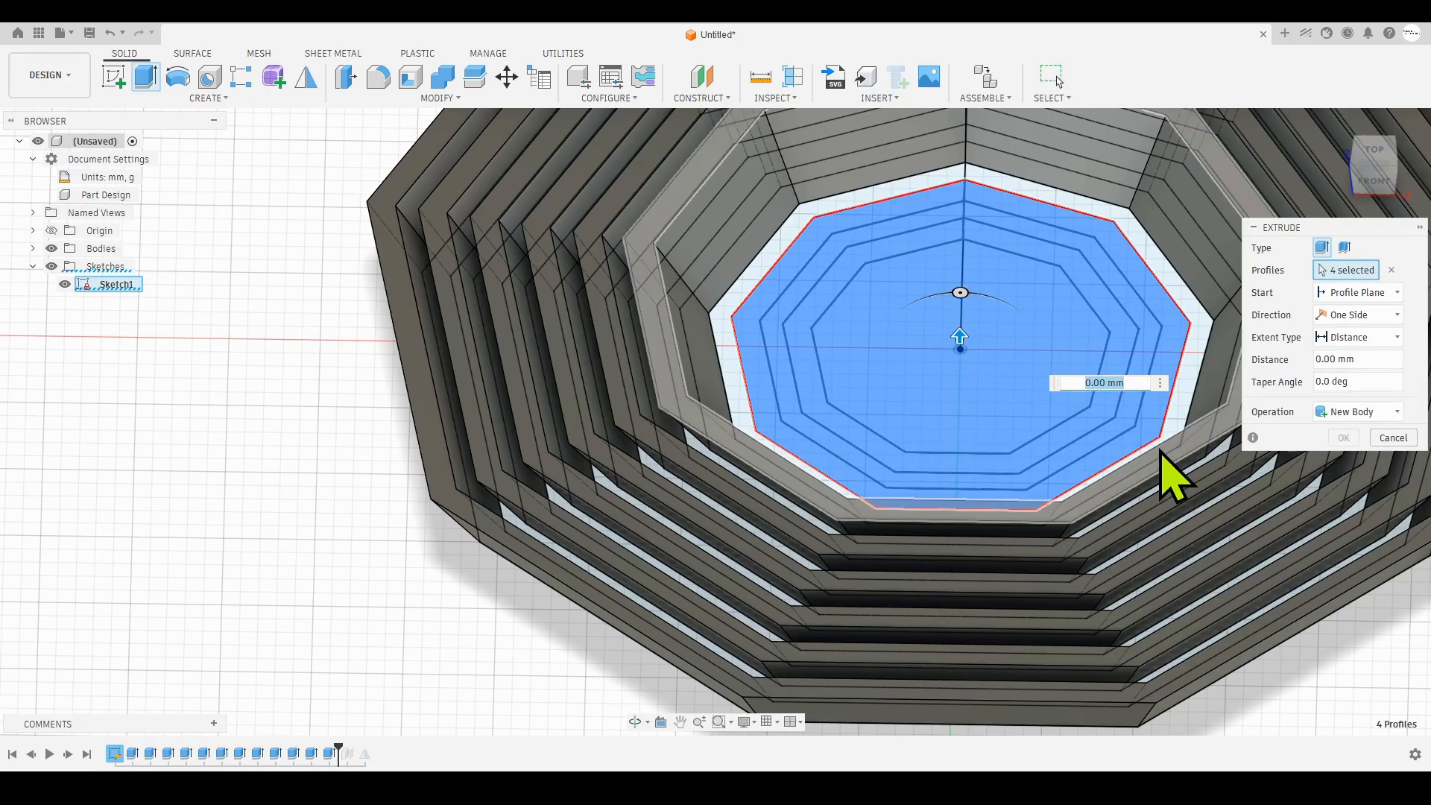
{"action": "type", "text": "5"}
{"action": "left_click", "coordinate": [1348, 442]}
{"action": "scroll", "coordinate": [885, 485], "scroll_direction": "down", "scroll_amount": 2}
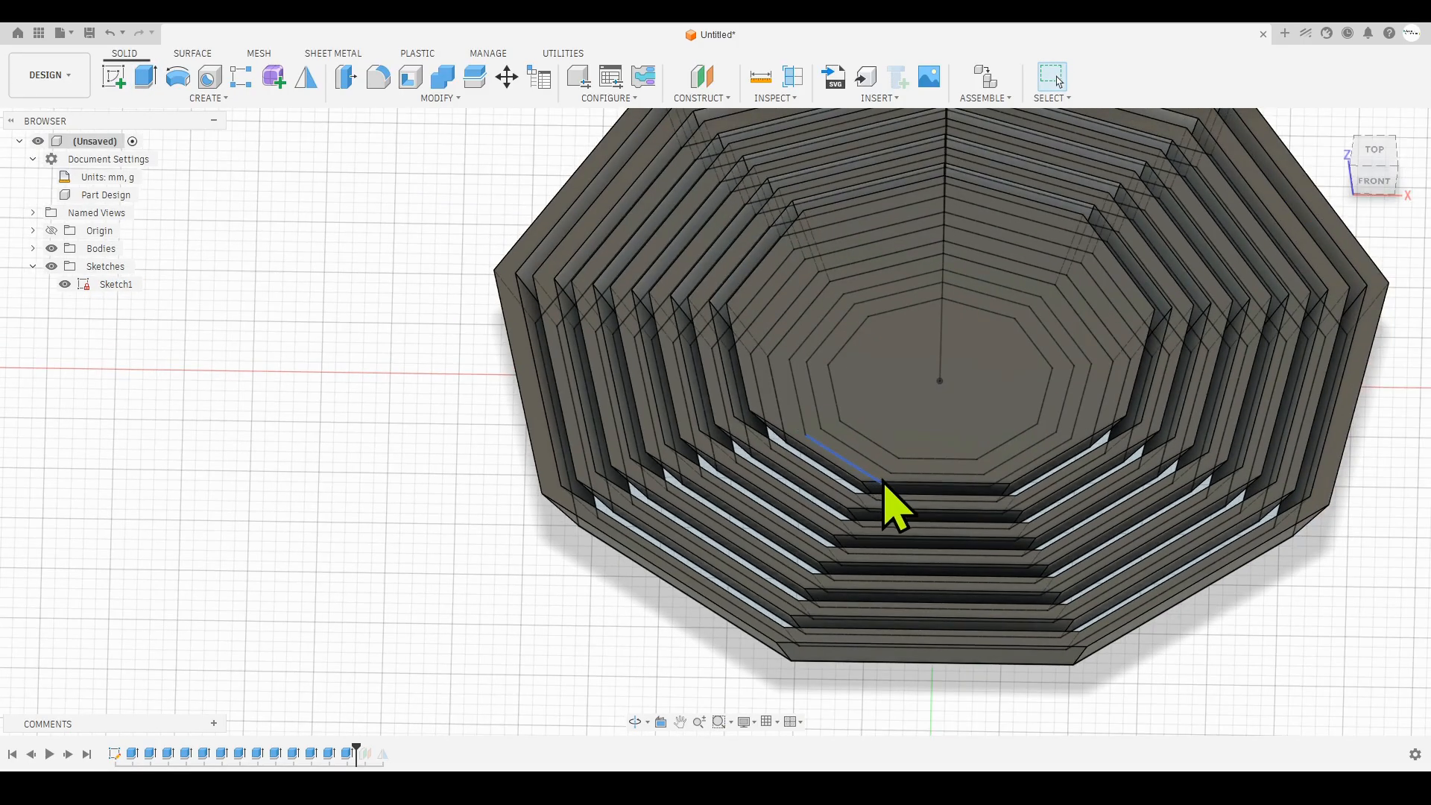
- Cut the three inner profiles 5 mm through the seventh body, keeping only its outer wall
{"action": "middle_click_drag", "start_coordinate": [884, 485], "coordinate": [846, 405], "text": "shift"}
{"action": "scroll", "coordinate": [839, 398], "scroll_direction": "up", "scroll_amount": 4}
{"action": "scroll", "coordinate": [773, 372], "scroll_direction": "up", "scroll_amount": 1}
{"action": "left_click", "coordinate": [775, 373]}
{"action": "left_click", "coordinate": [804, 374]}
{"action": "left_click", "coordinate": [847, 378]}
{"action": "type", "text": "e"}
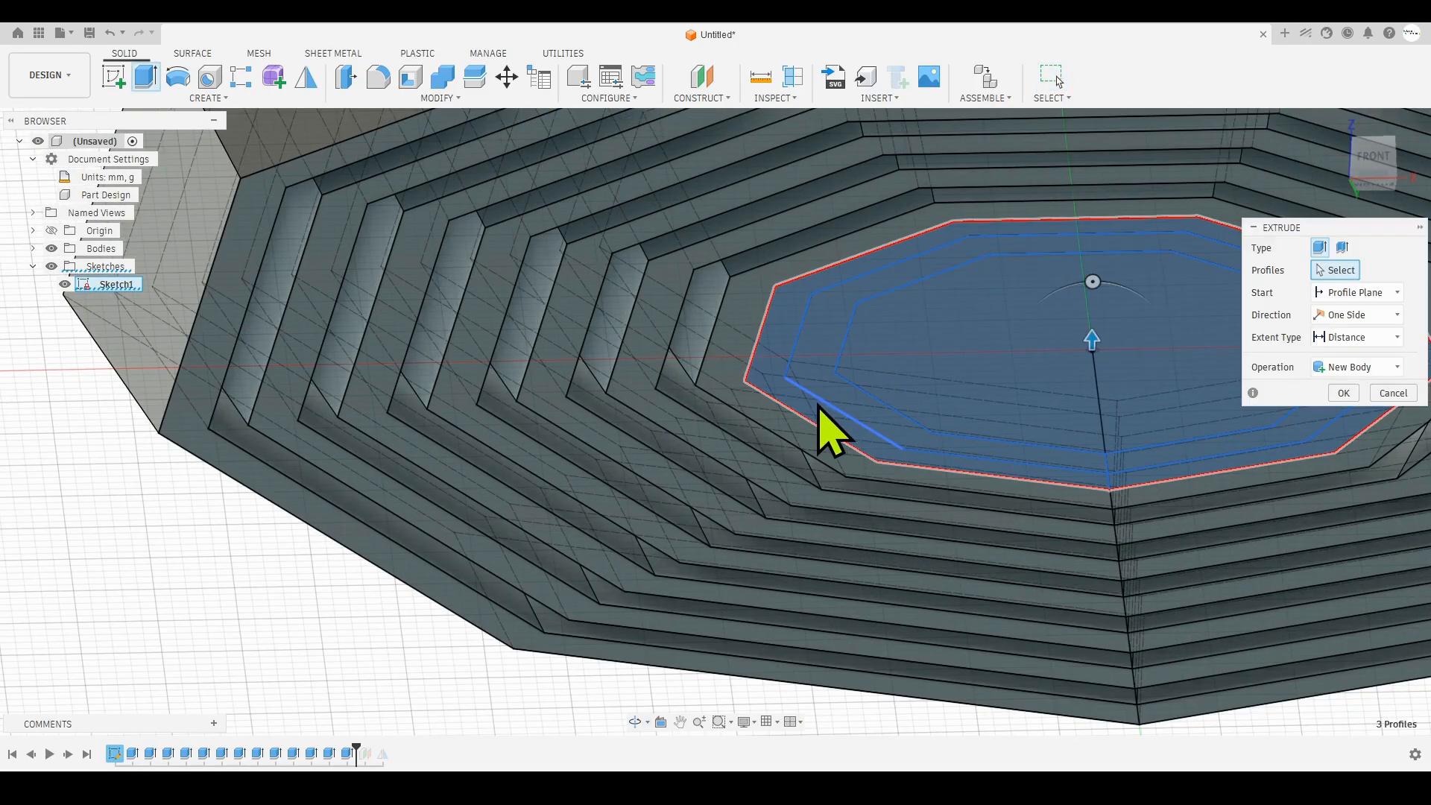
{"action": "type", "text": "5"}
{"action": "left_click", "coordinate": [1343, 460]}
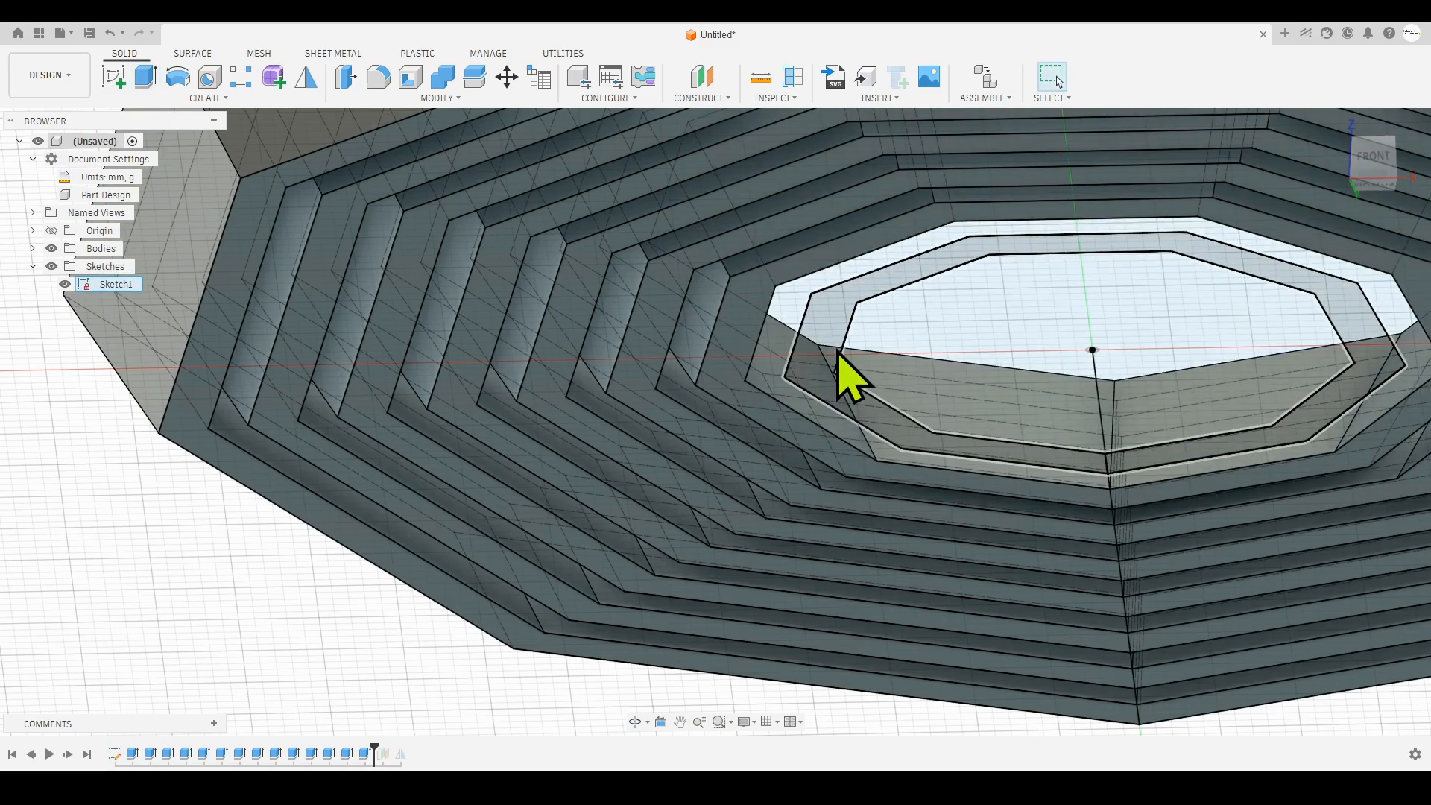
{"action": "left_click", "coordinate": [838, 366]}
{"action": "left_click", "coordinate": [933, 387]}
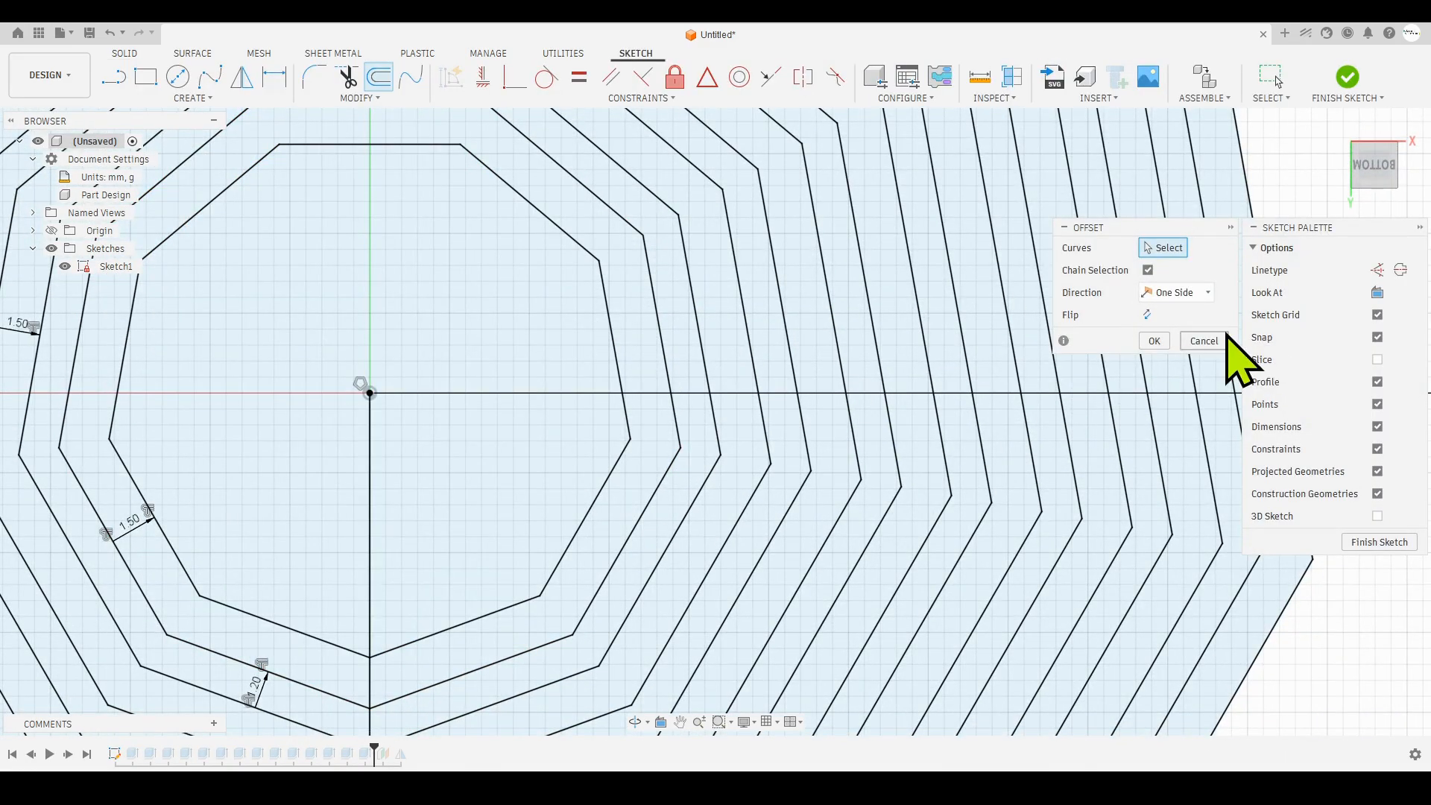
{"action": "left_click", "coordinate": [1219, 339]}
{"action": "scroll", "coordinate": [688, 391], "scroll_direction": "down", "scroll_amount": 3}
{"action": "left_click", "coordinate": [1349, 78]}
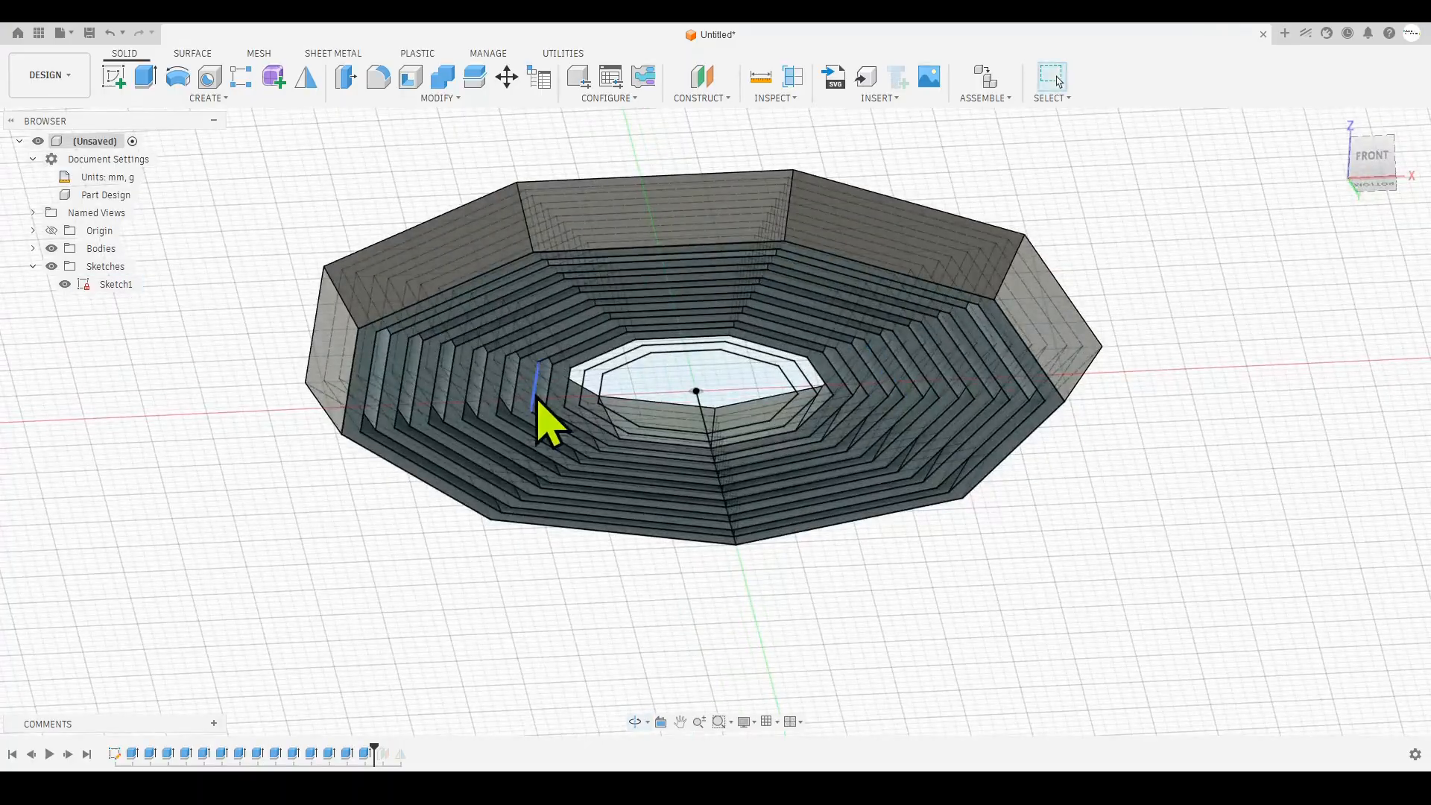
- Extrude the two innermost profiles 5 mm with a 30° taper as the eighth body, and cut its interior 5 mm with a 30° taper
{"action": "key", "text": "e"}
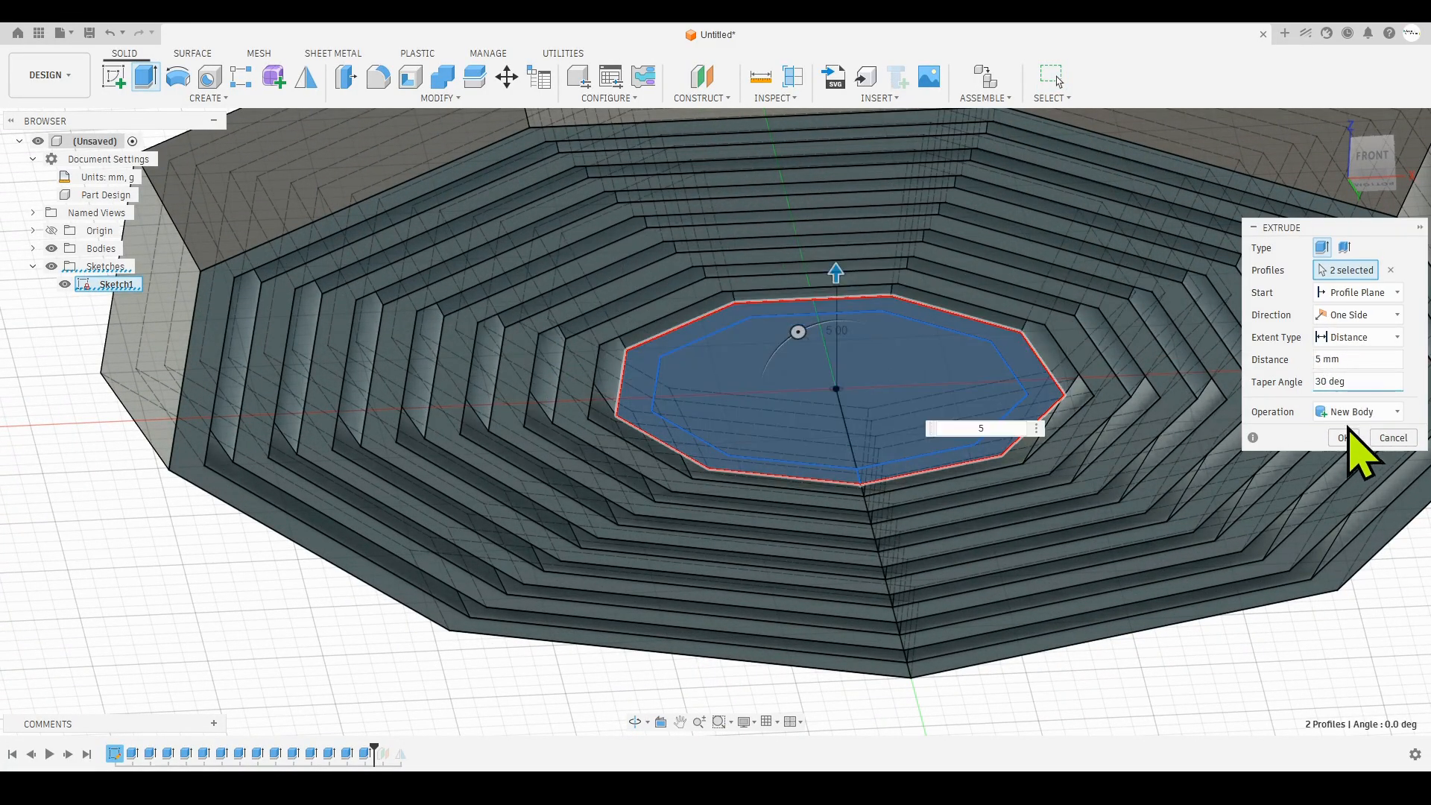
{"action": "left_click", "coordinate": [1346, 436]}
{"action": "scroll", "coordinate": [1115, 403], "scroll_direction": "down", "scroll_amount": 3}
{"action": "middle_click_drag", "start_coordinate": [1115, 402], "coordinate": [1005, 509], "text": "shift"}
{"action": "scroll", "coordinate": [872, 386], "scroll_direction": "down", "scroll_amount": 2}
{"action": "key", "text": "e"}
{"action": "left_click", "coordinate": [1323, 381]}
{"action": "type", "text": "30"}
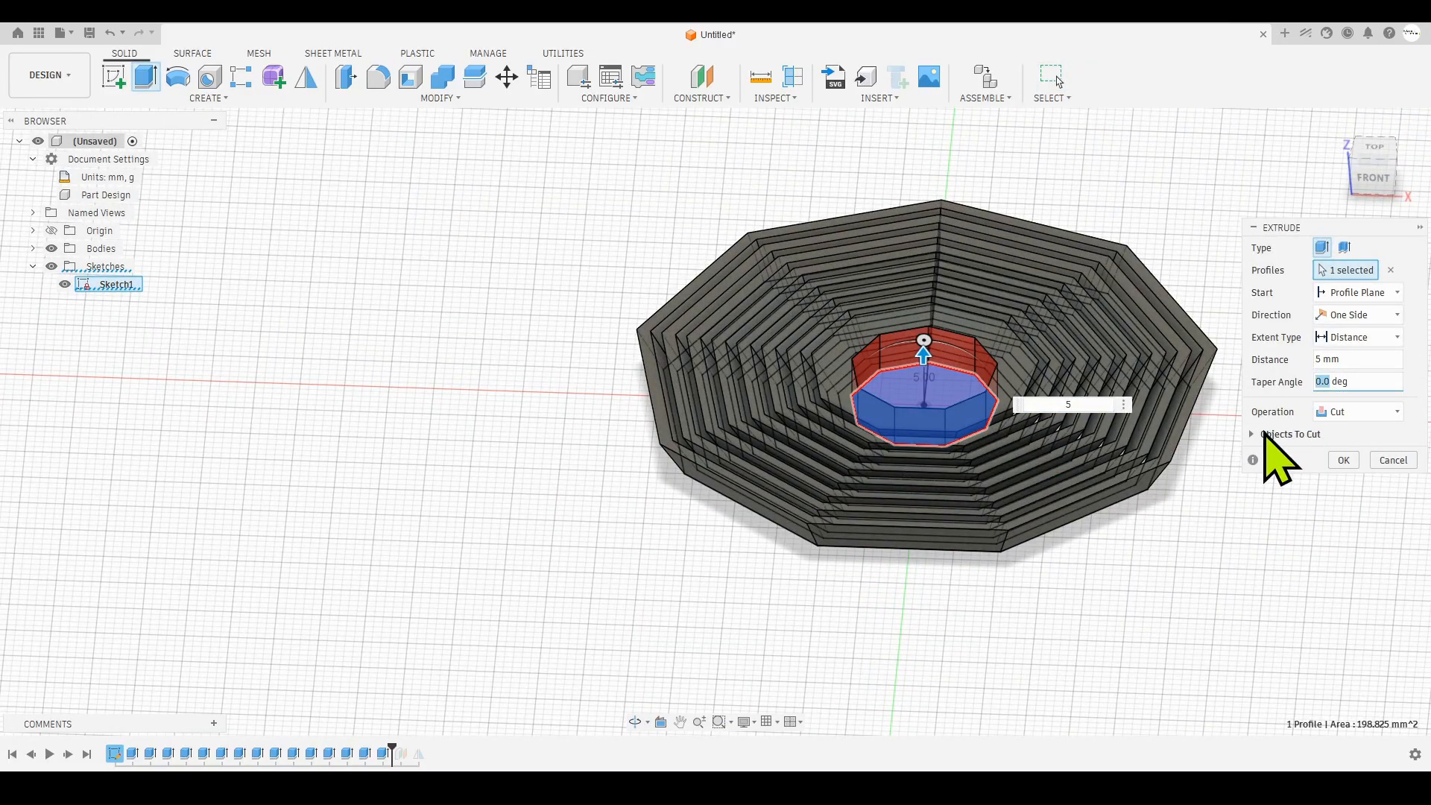
{"action": "left_click", "coordinate": [1343, 460]}
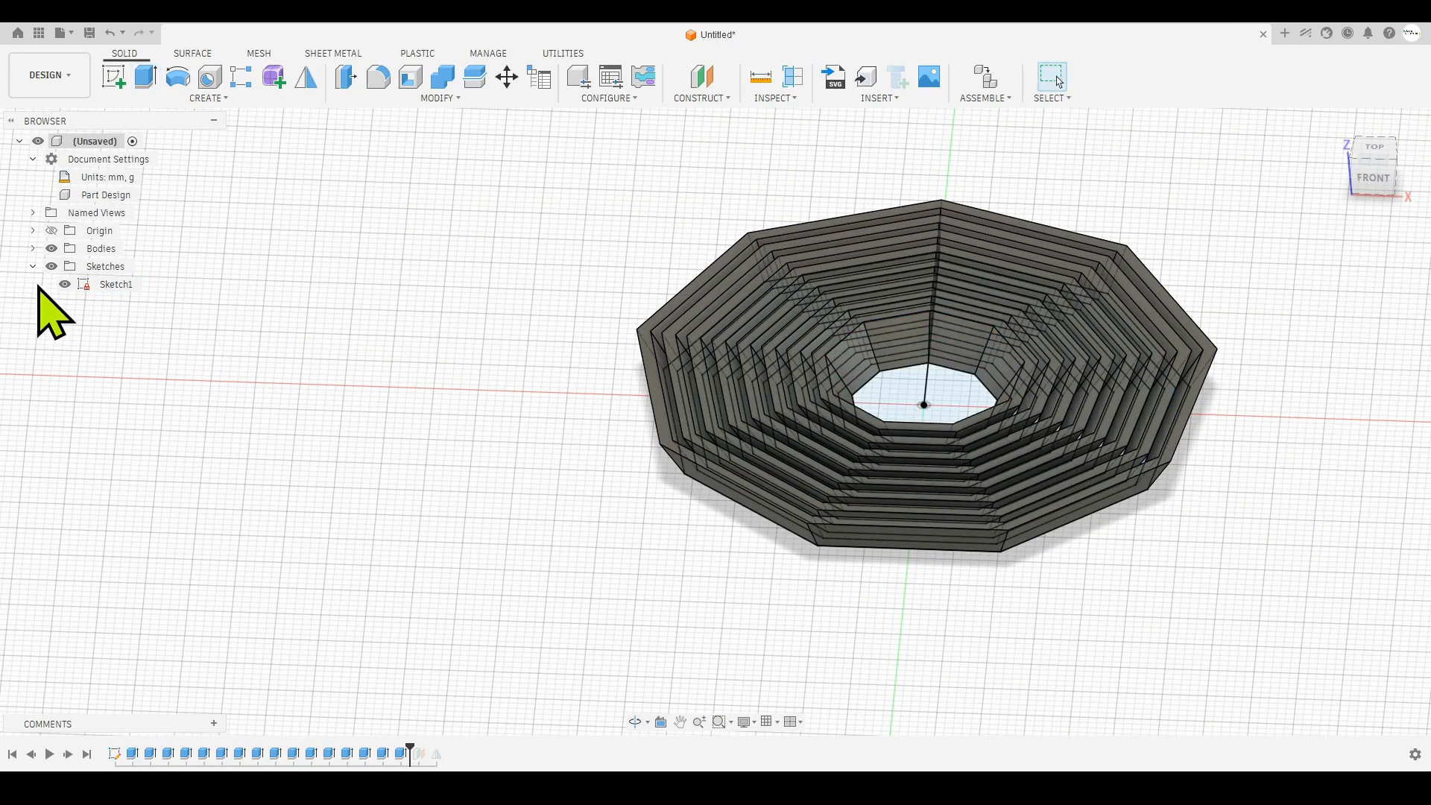
- Hide the ring sketch and roll the design history forward past the construction plane and mirror
{"action": "left_click", "coordinate": [65, 285]}
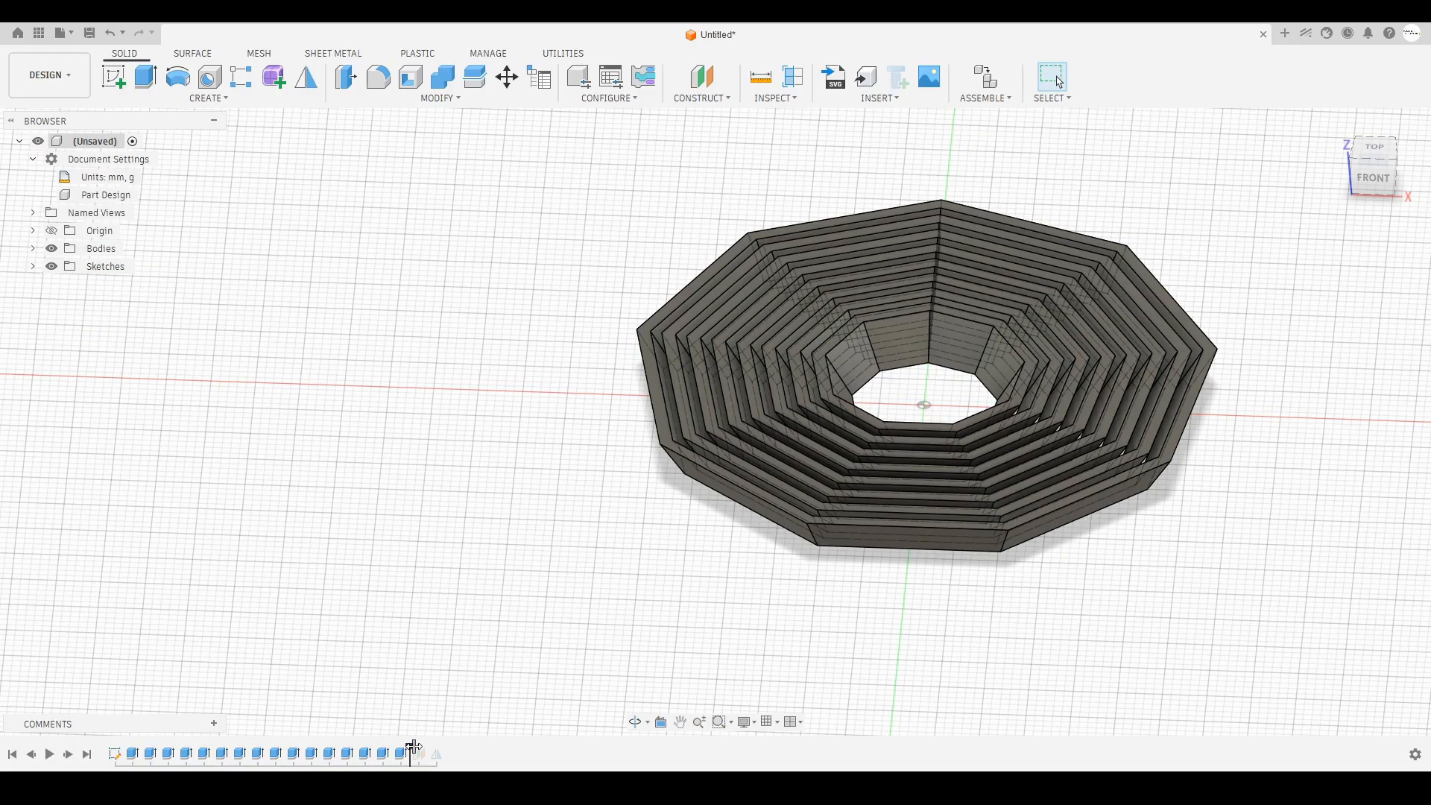
{"action": "mouse_move", "coordinate": [414, 747]}
{"action": "left_mouse_down"}
{"action": "mouse_move", "coordinate": [462, 755]}
{"action": "mouse_move", "coordinate": [445, 753]}
{"action": "left_mouse_up"}
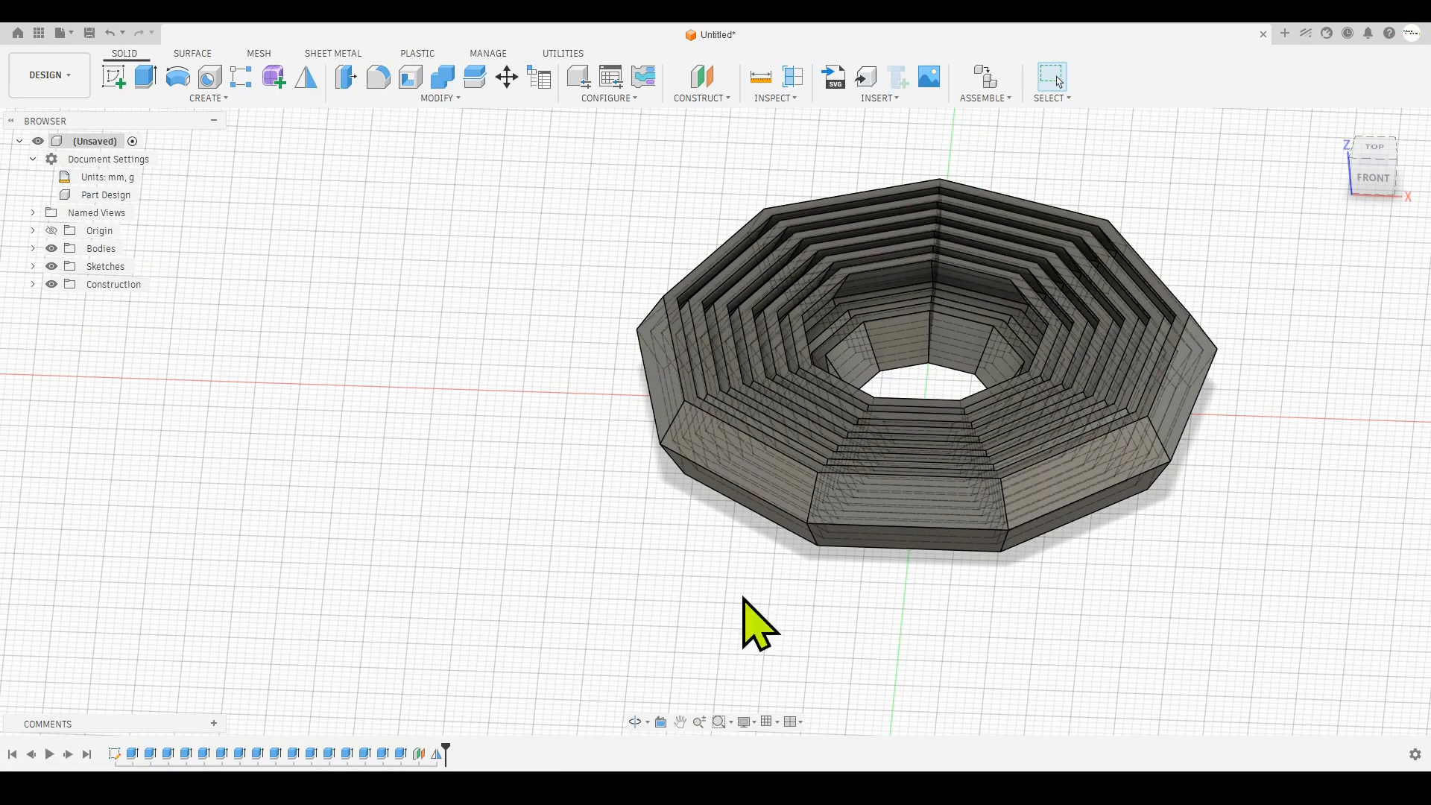
{"action": "middle_click_drag", "start_coordinate": [693, 607], "coordinate": [611, 626], "text": "shift"}
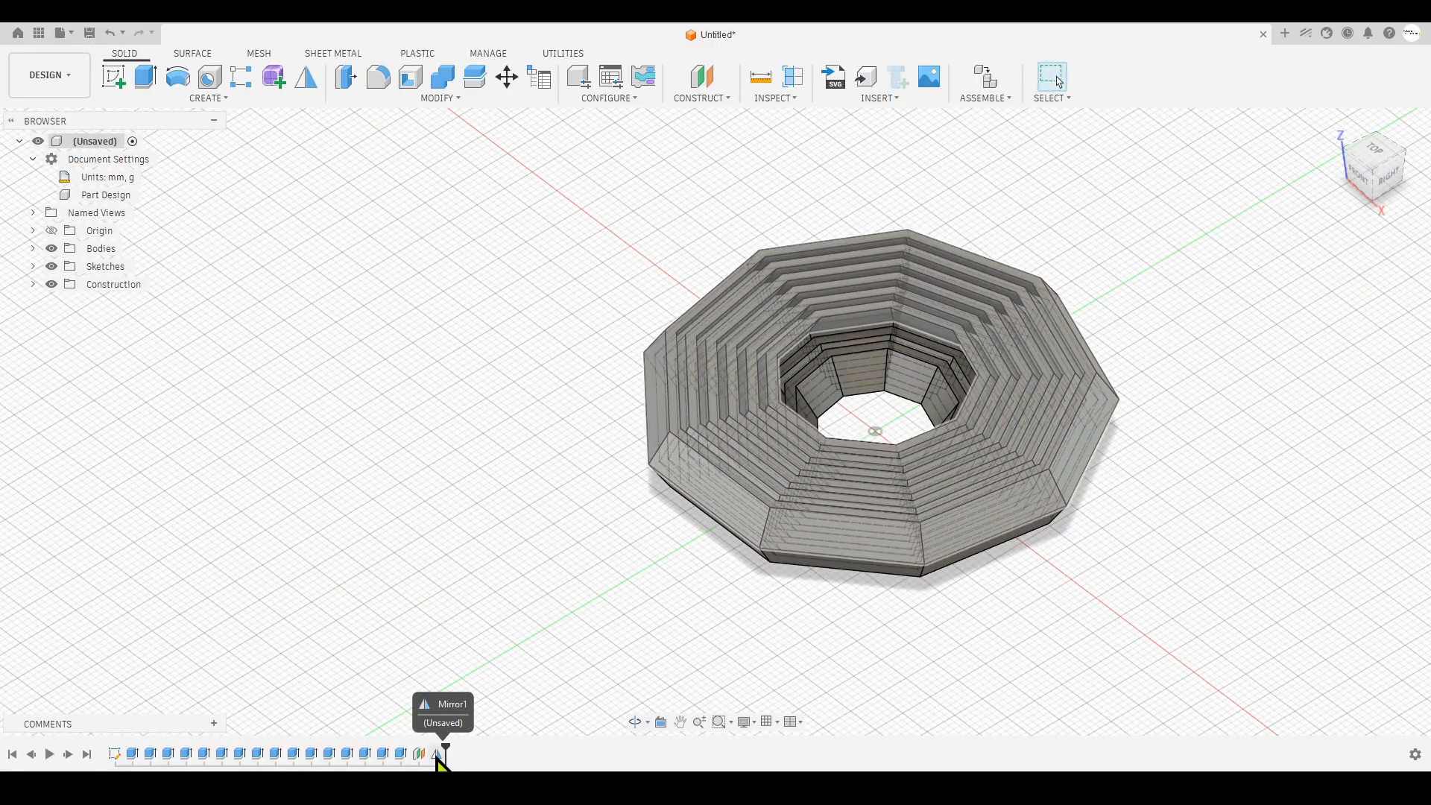
- Edit the mirror feature to also include the two innermost ring bodies, keeping the Join operation
{"action": "double_click", "coordinate": [438, 754]}
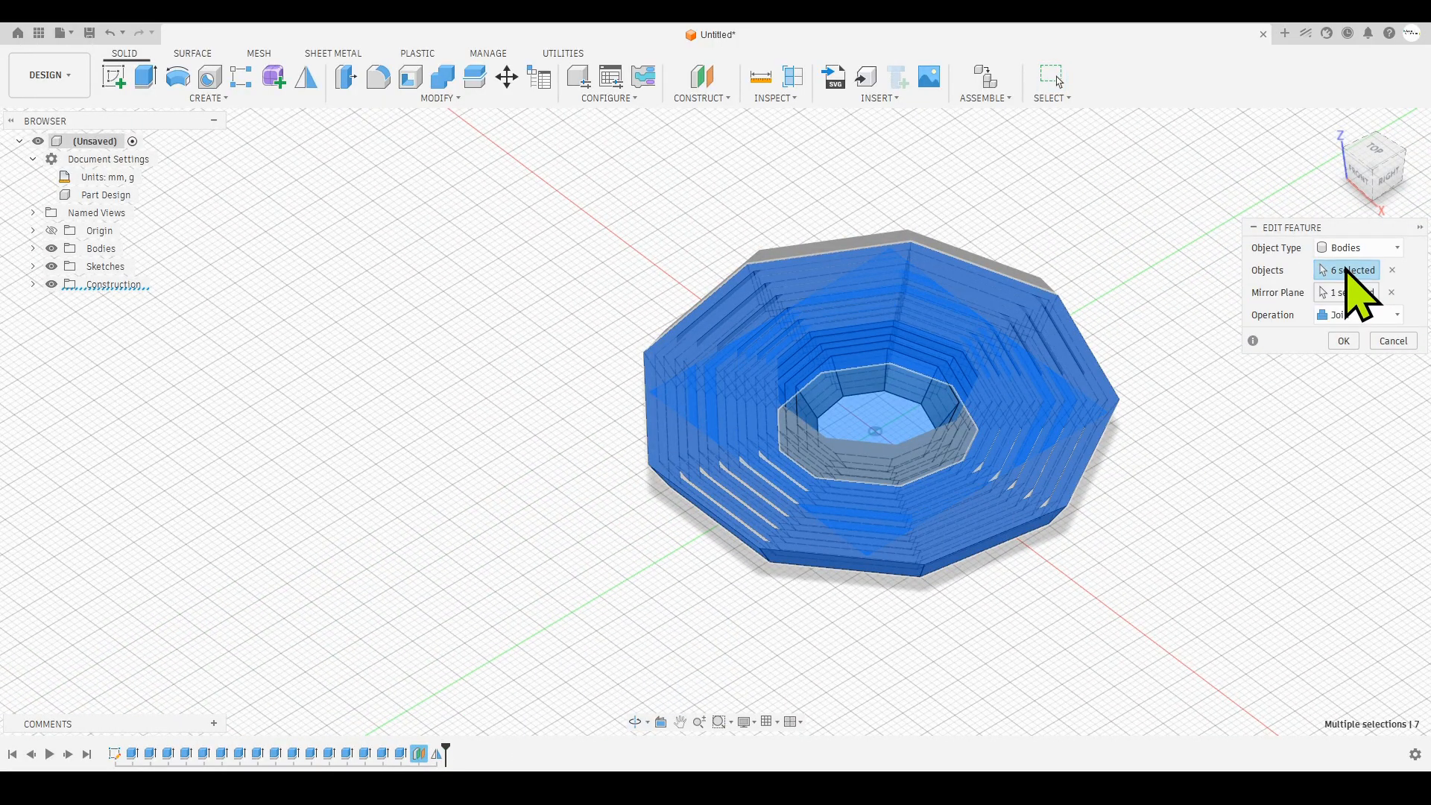
{"action": "scroll", "coordinate": [820, 421], "scroll_direction": "up", "scroll_amount": 3}
{"action": "middle_click_drag", "start_coordinate": [527, 610], "coordinate": [505, 469], "text": "shift"}
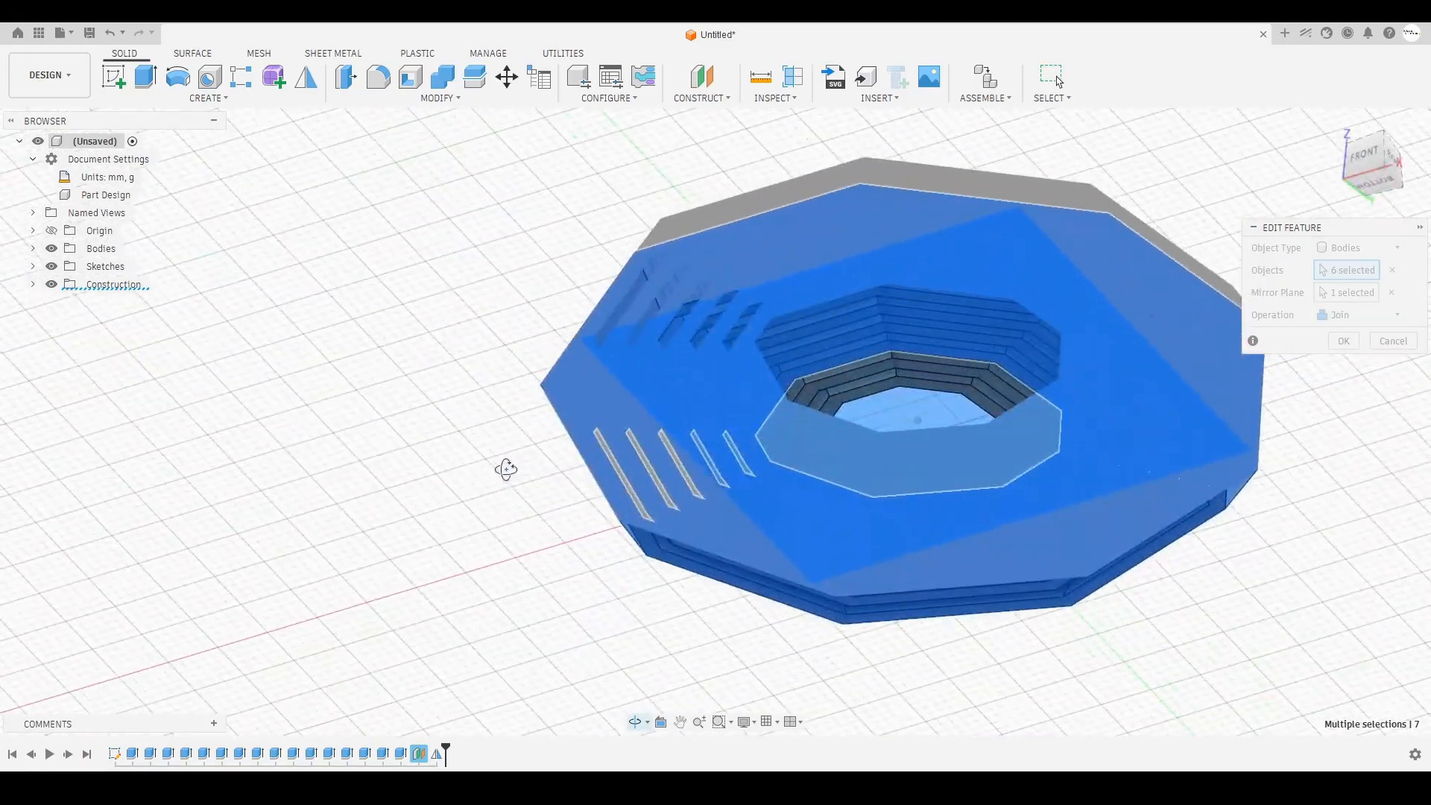
{"action": "scroll", "coordinate": [840, 409], "scroll_direction": "up", "scroll_amount": 5}
{"action": "scroll", "coordinate": [820, 425], "scroll_direction": "down", "scroll_amount": 3}
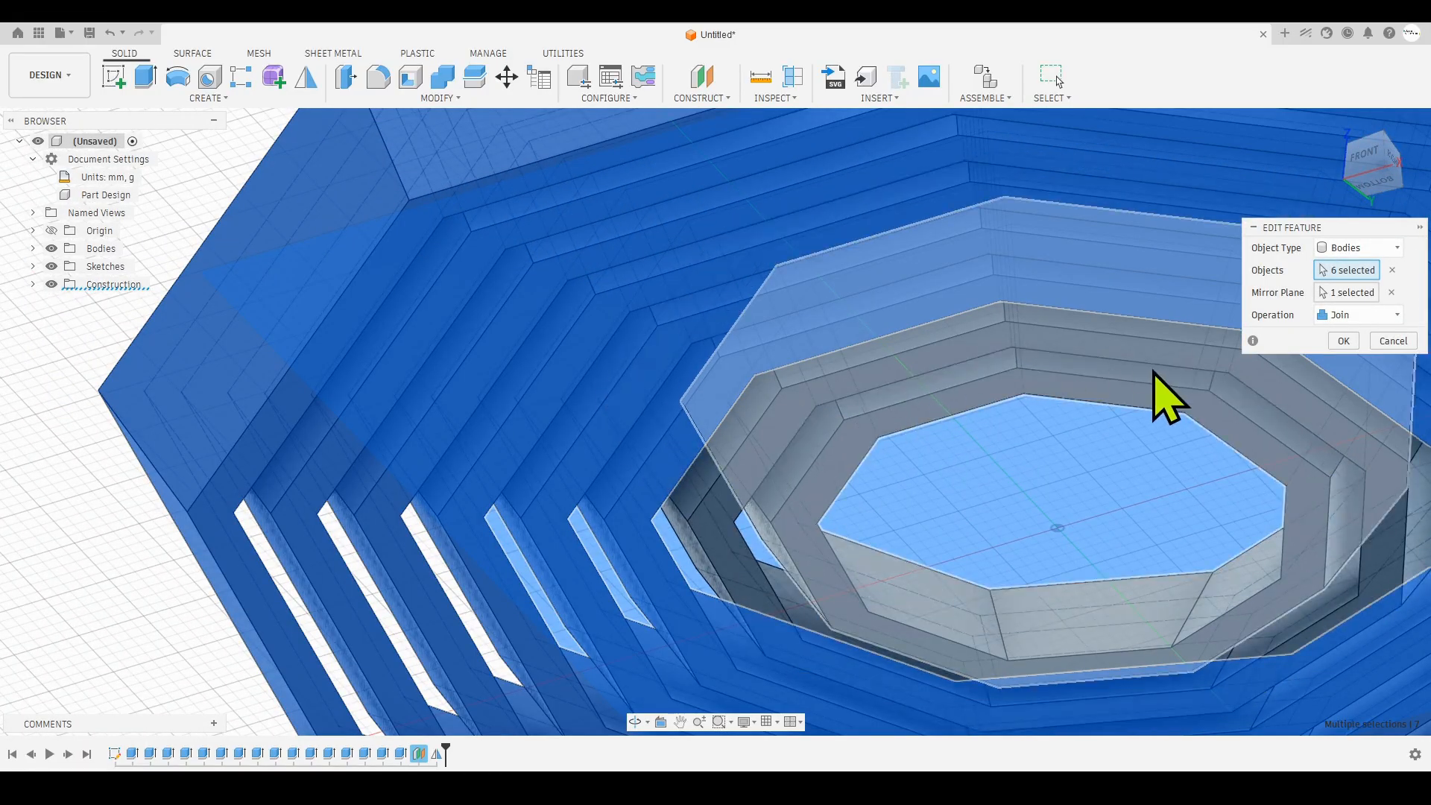
{"action": "left_click", "coordinate": [851, 385]}
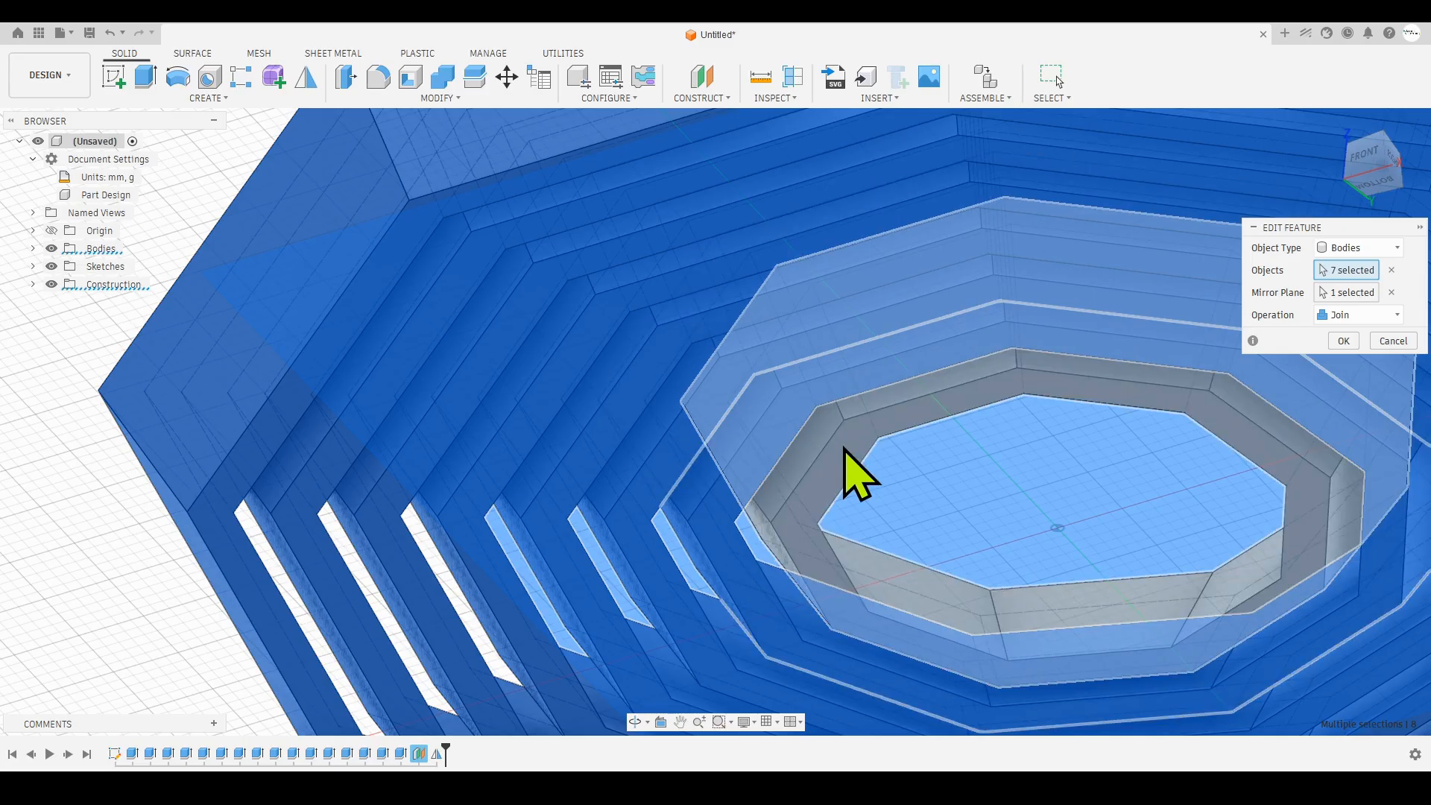
{"action": "left_click", "coordinate": [845, 456]}
{"action": "left_click", "coordinate": [1343, 341]}
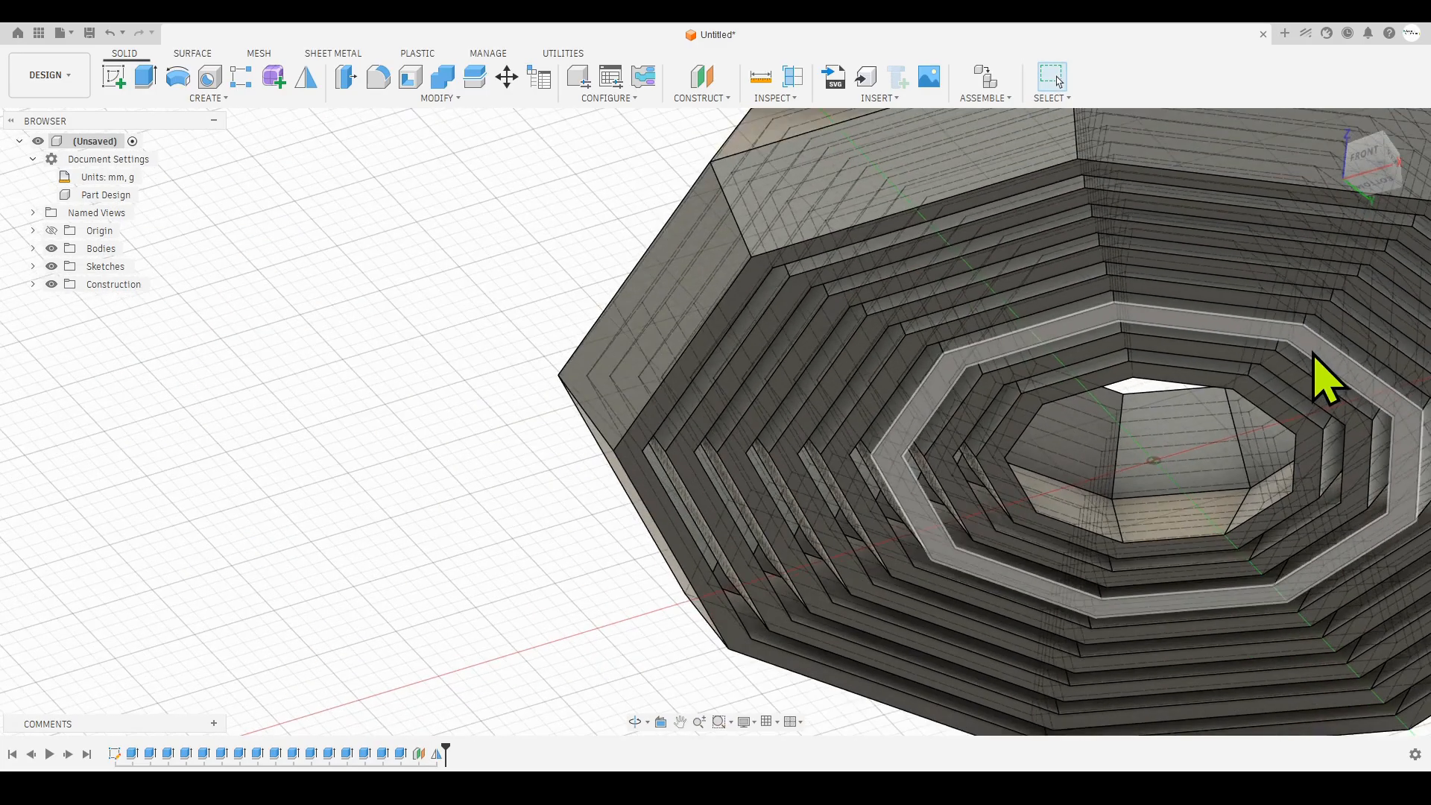
- Export the finished design as an STL file named NinegonFidget to the Downloads folder
{"action": "scroll", "coordinate": [846, 281], "scroll_direction": "down", "scroll_amount": 3}
{"action": "middle_click_drag", "start_coordinate": [649, 275], "coordinate": [1195, 462], "text": "shift"}
{"action": "scroll", "coordinate": [586, 440], "scroll_direction": "down", "scroll_amount": 2}
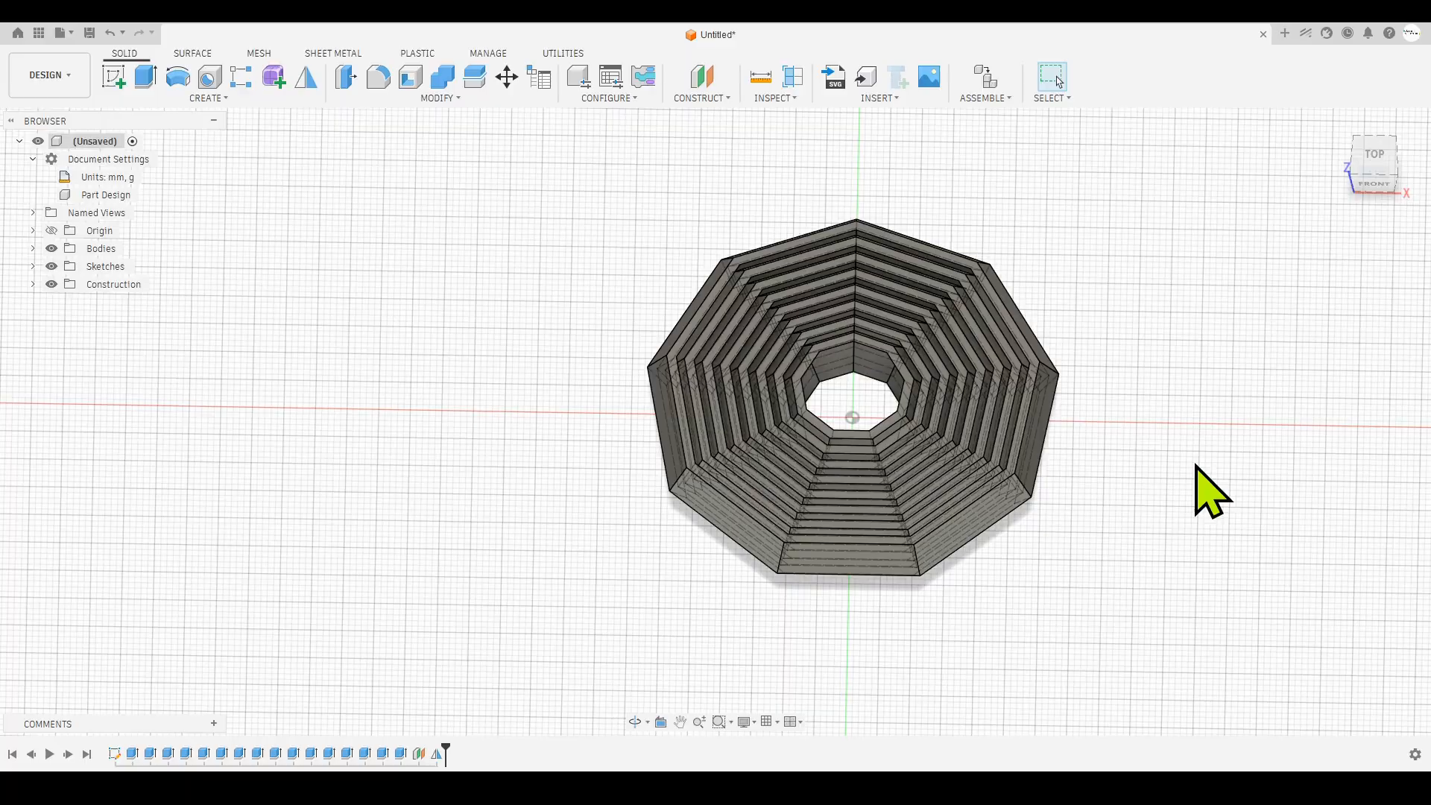
{"action": "left_click", "coordinate": [69, 33]}
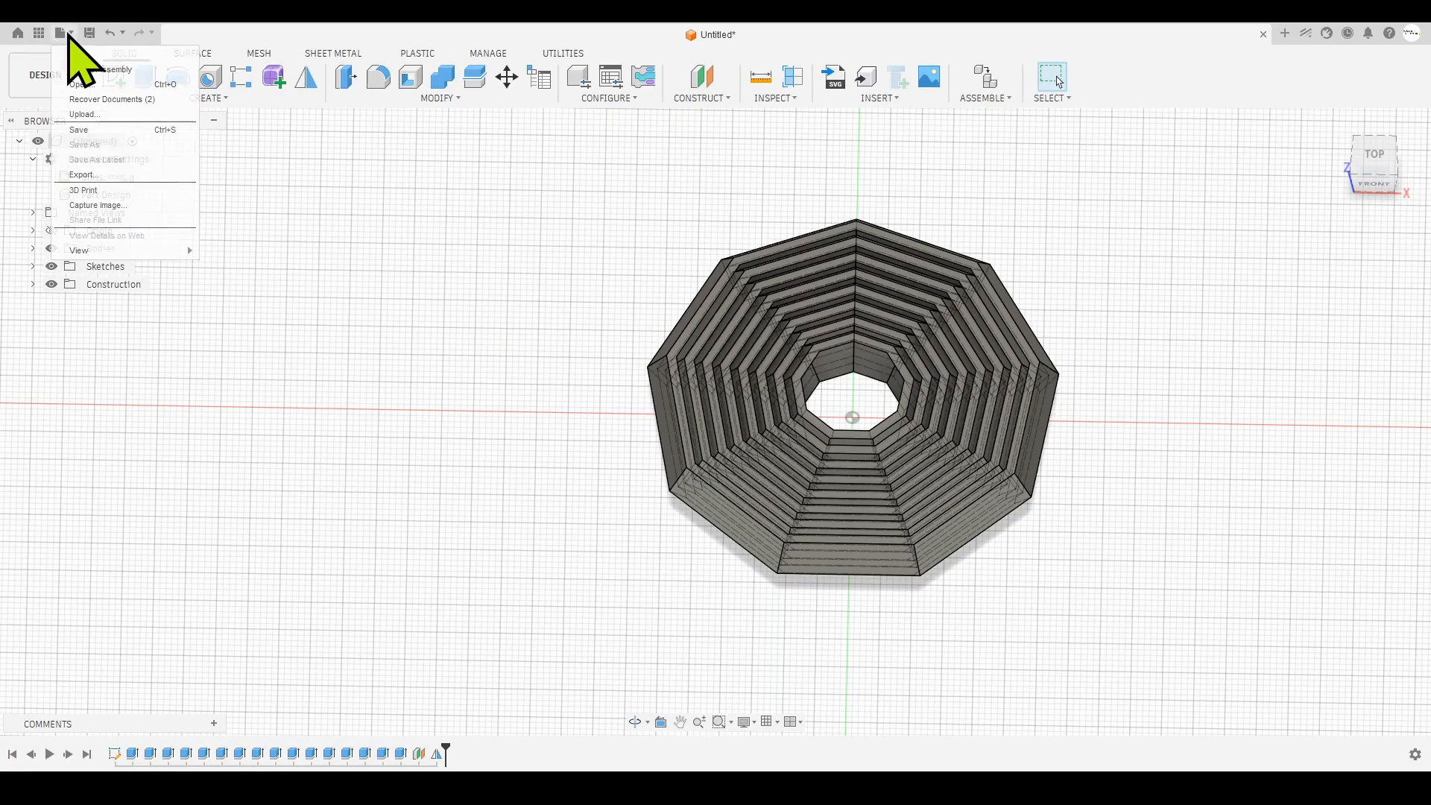
{"action": "left_click", "coordinate": [102, 176]}
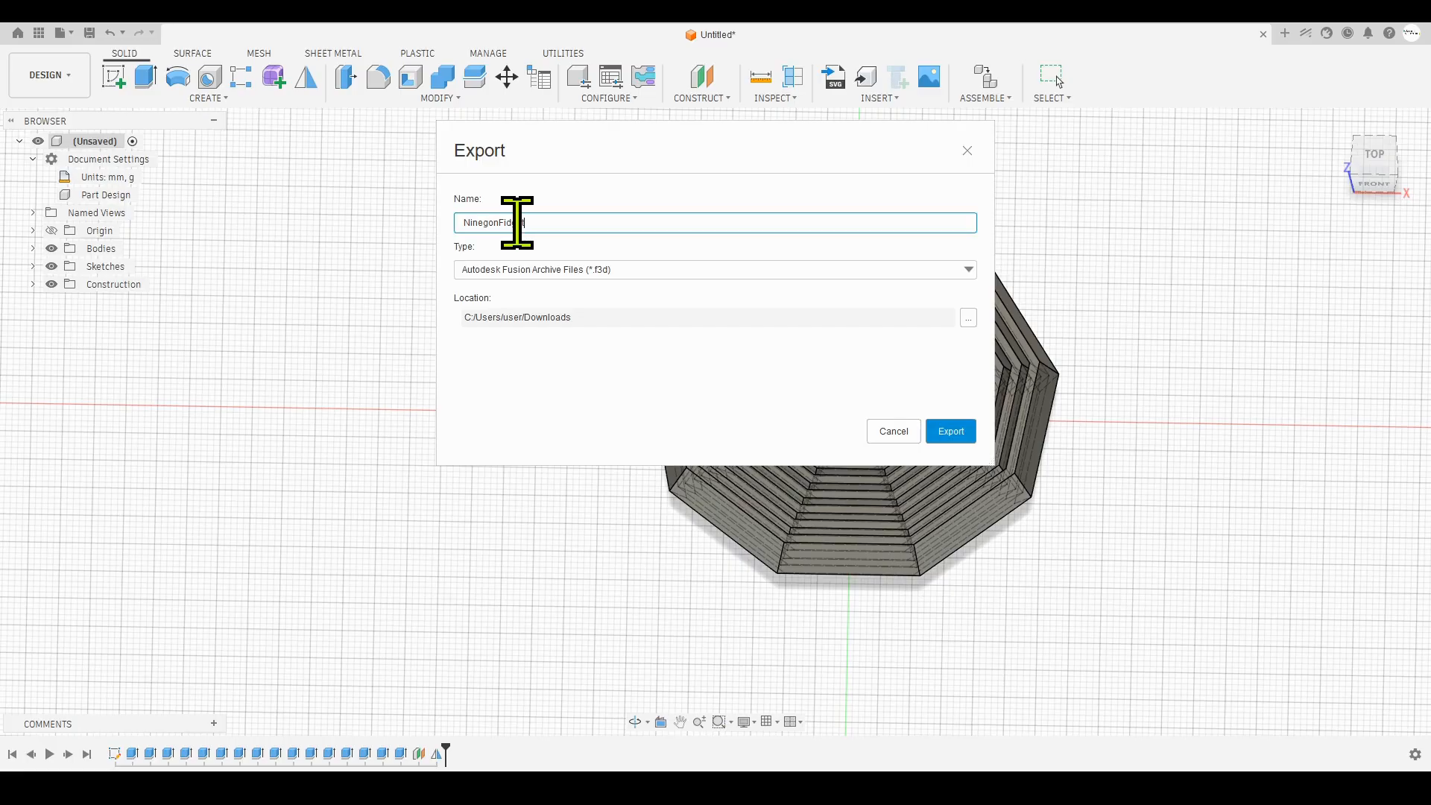
{"action": "left_click", "coordinate": [799, 275]}
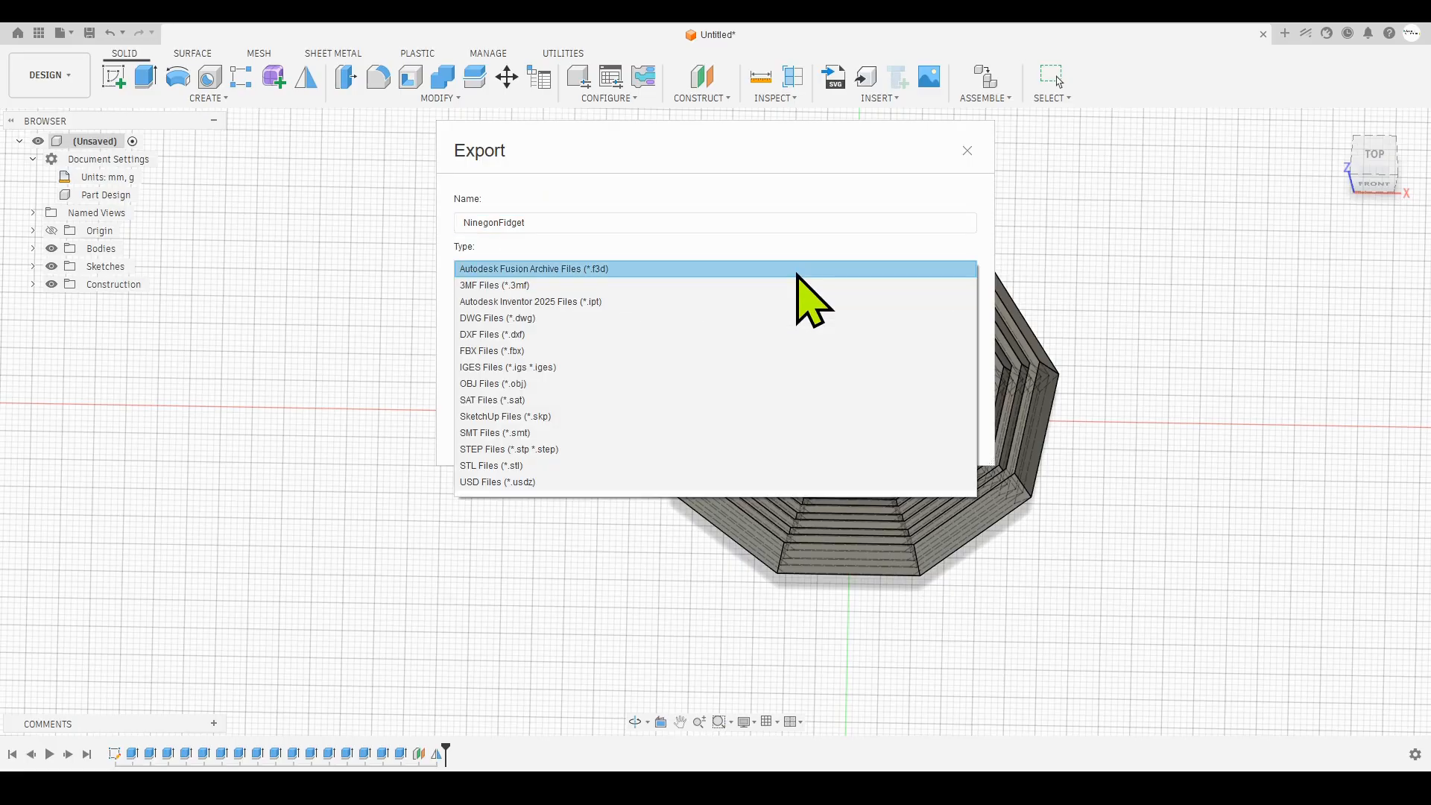
{"action": "left_click", "coordinate": [550, 468]}
{"action": "left_click", "coordinate": [956, 434]}
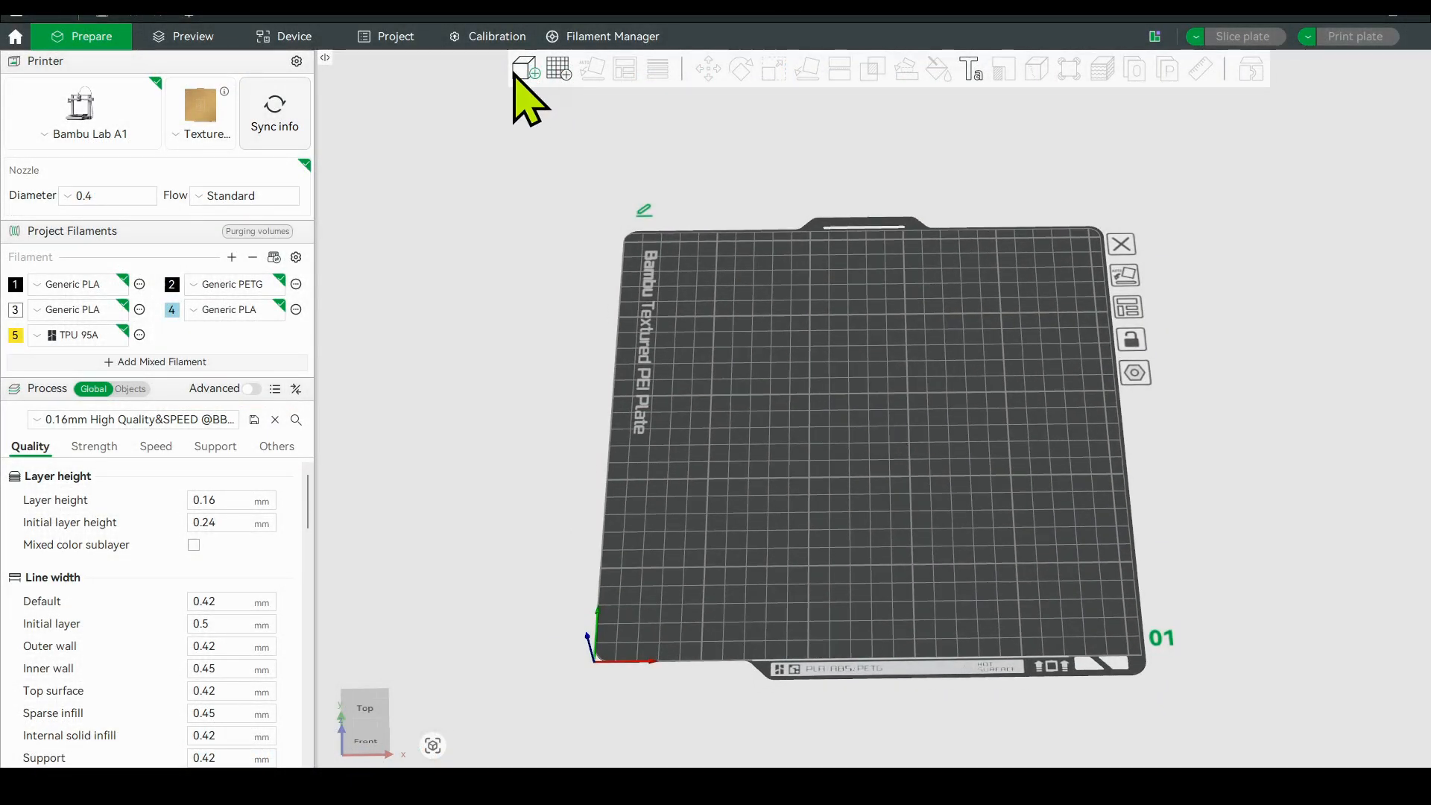
- Switch to Bambu Studio and import the NinegonFidget model onto the build plate
{"action": "left_click", "coordinate": [515, 74]}
{"action": "left_click", "coordinate": [638, 250]}
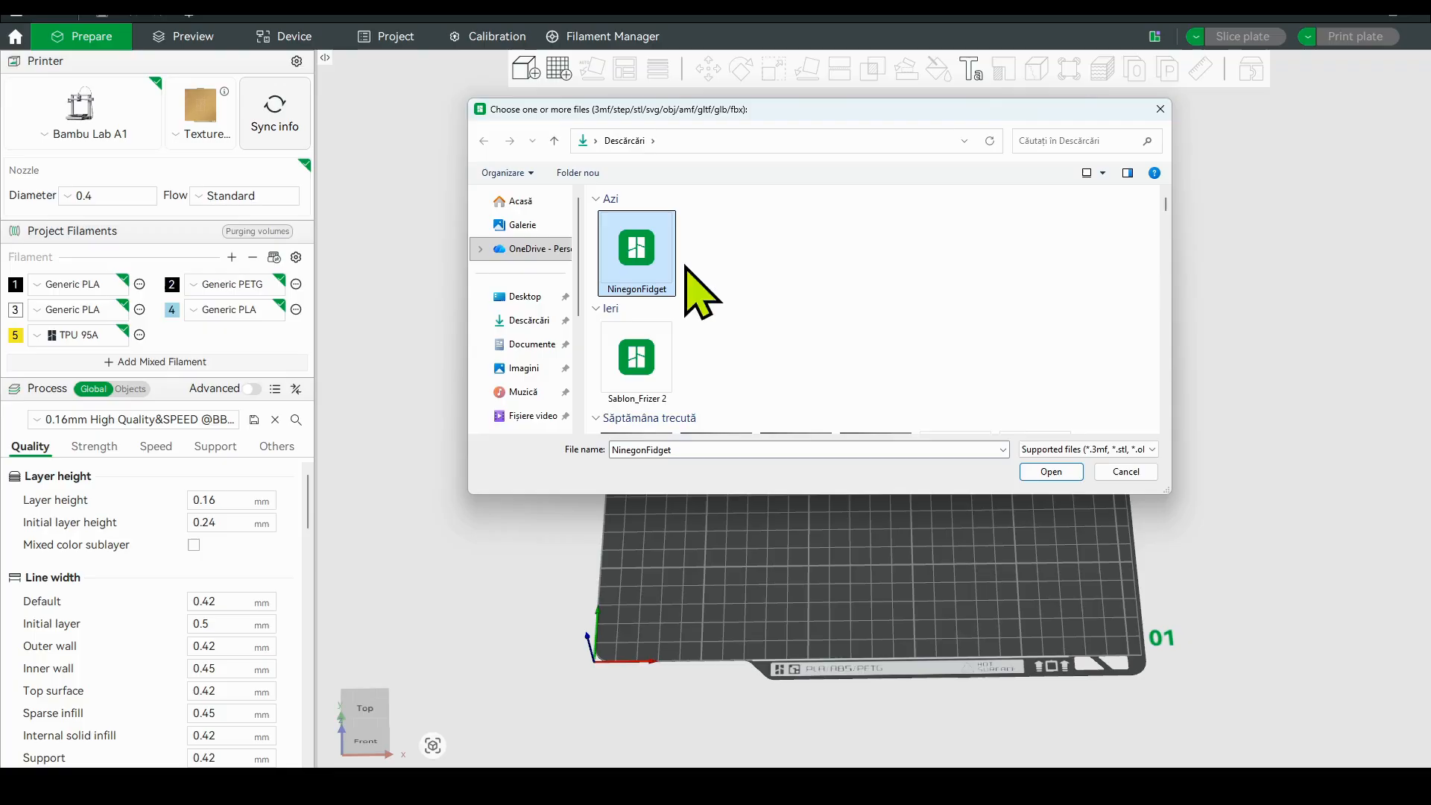
{"action": "left_click", "coordinate": [1070, 479]}
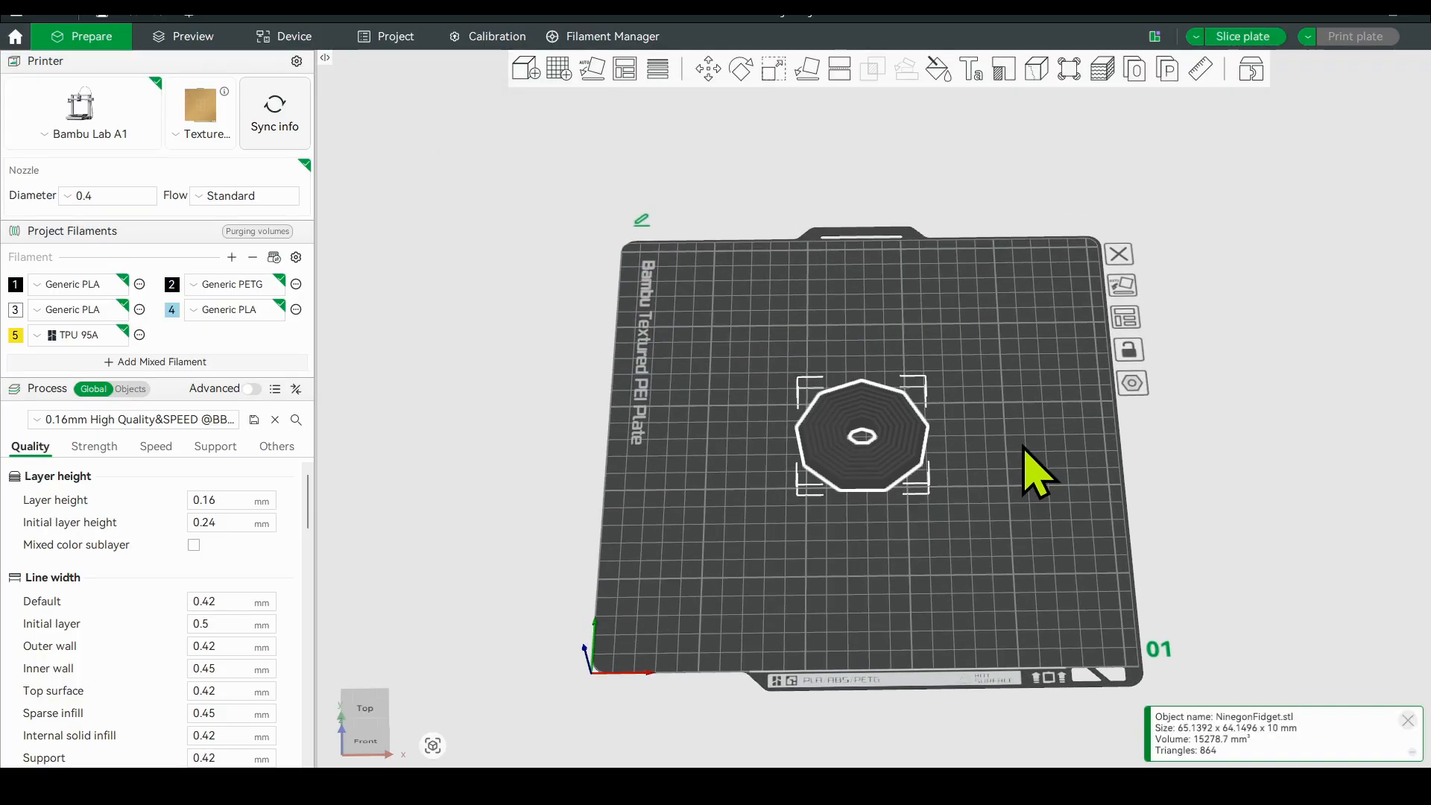
- Change the fidget model's filament to number 3, the white Generic PLA
{"action": "mouse_move", "coordinate": [1023, 446]}
{"action": "left_mouse_down"}
{"action": "mouse_move", "coordinate": [968, 402]}
{"action": "mouse_move", "coordinate": [1009, 428]}
{"action": "left_mouse_up"}
{"action": "left_click", "coordinate": [917, 480]}
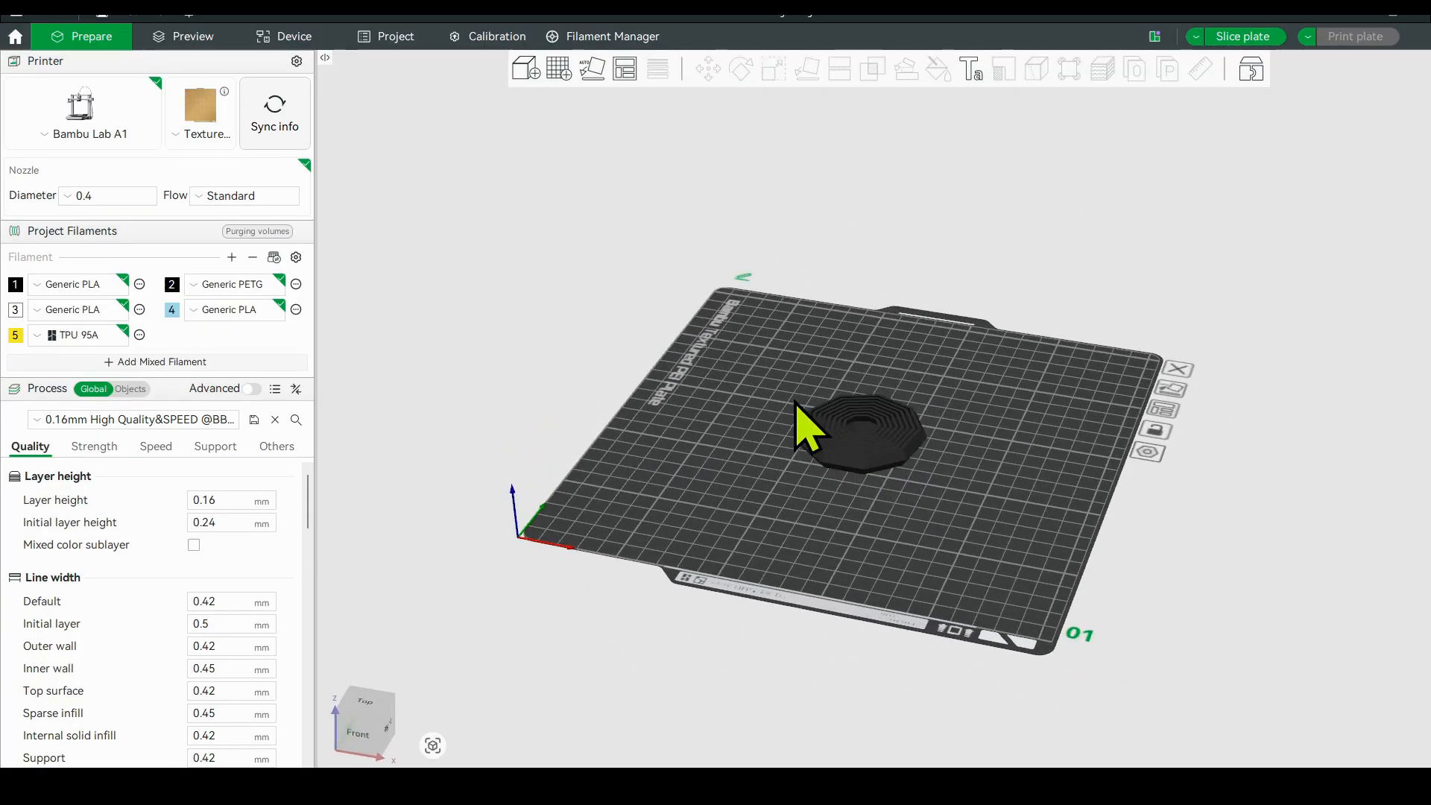
{"action": "left_click", "coordinate": [835, 456]}
{"action": "right_click", "coordinate": [835, 456]}
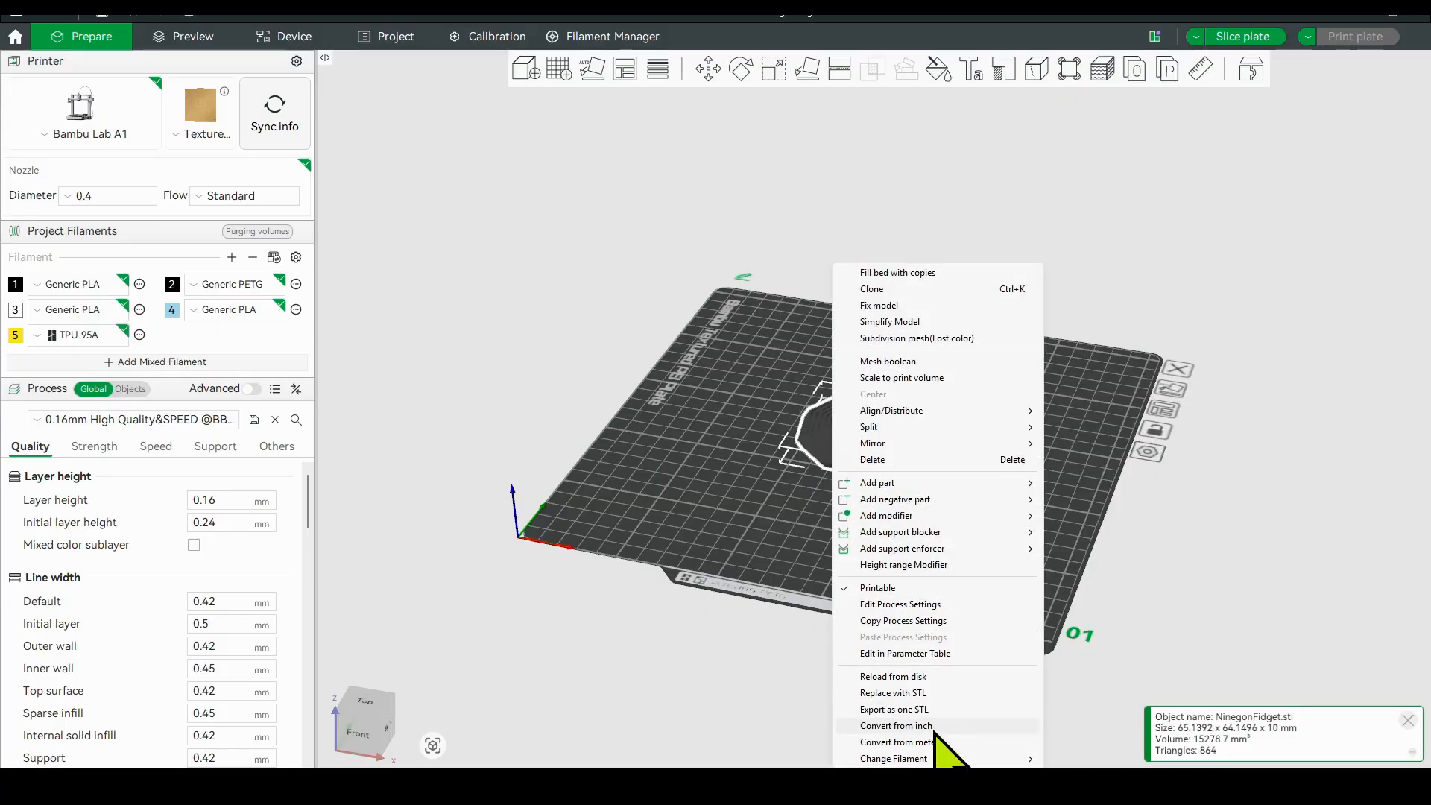
{"action": "mouse_move", "coordinate": [963, 759]}
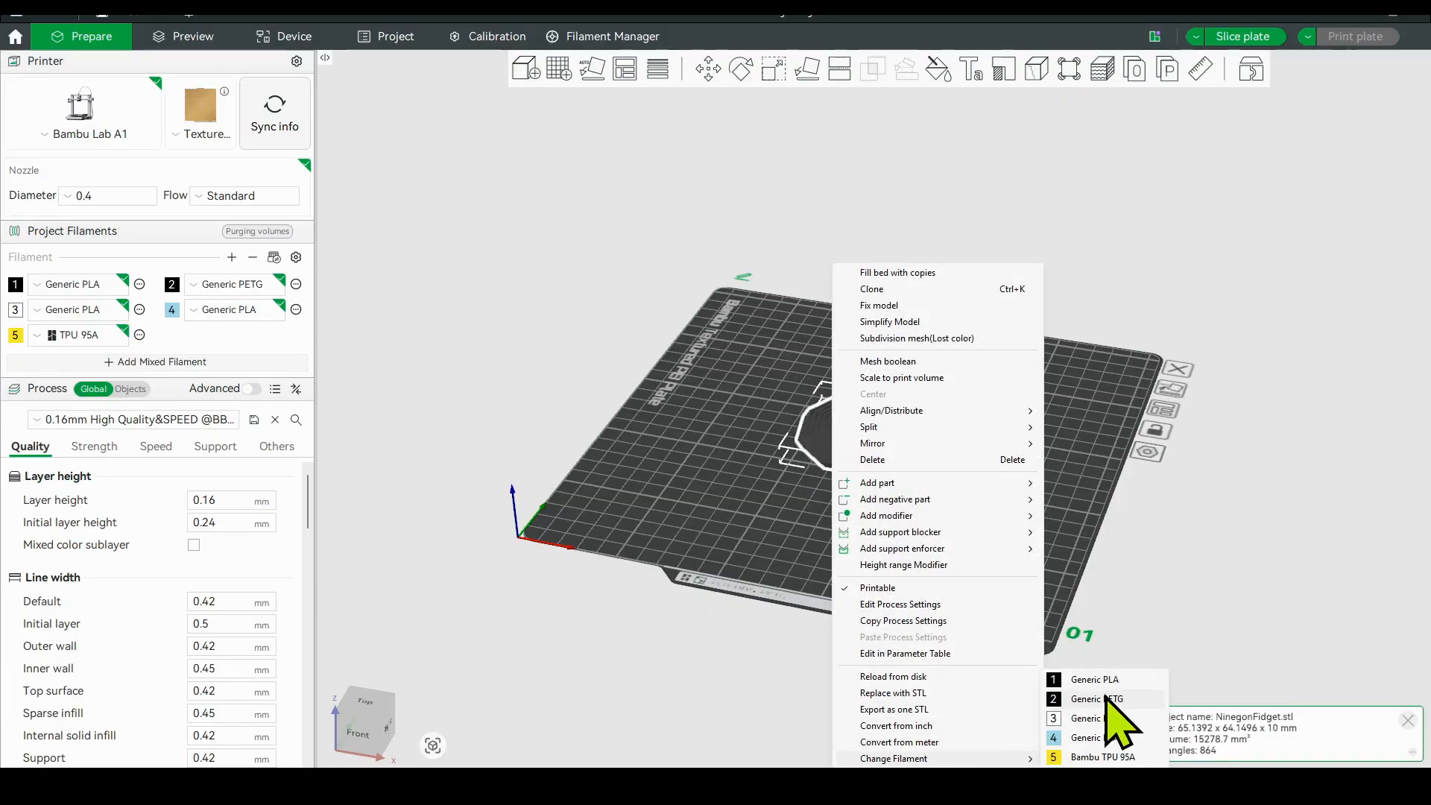
{"action": "left_click", "coordinate": [1095, 718]}
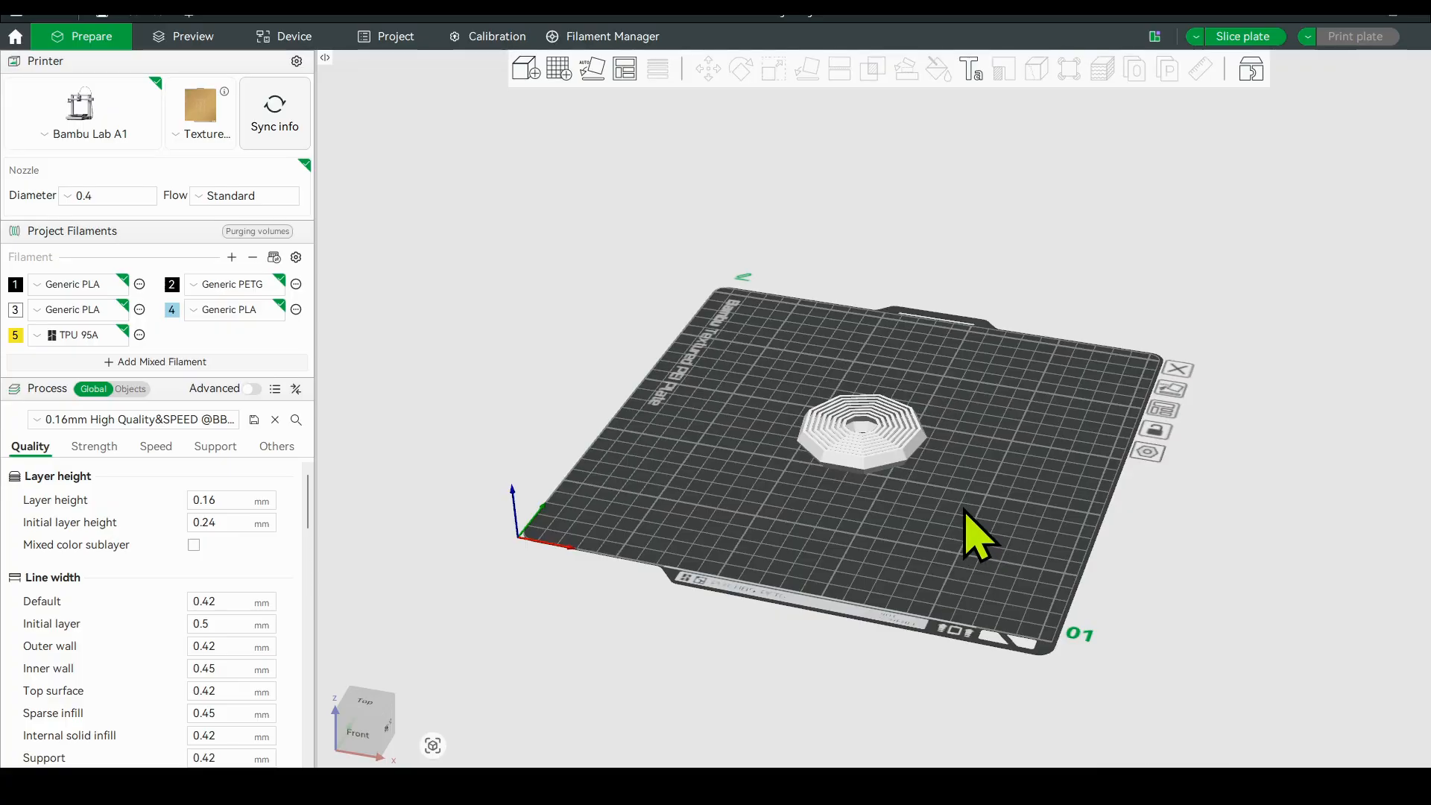
- Show the bed adhesion settings and open the brim-object gap for editing
{"action": "key", "text": "1"}
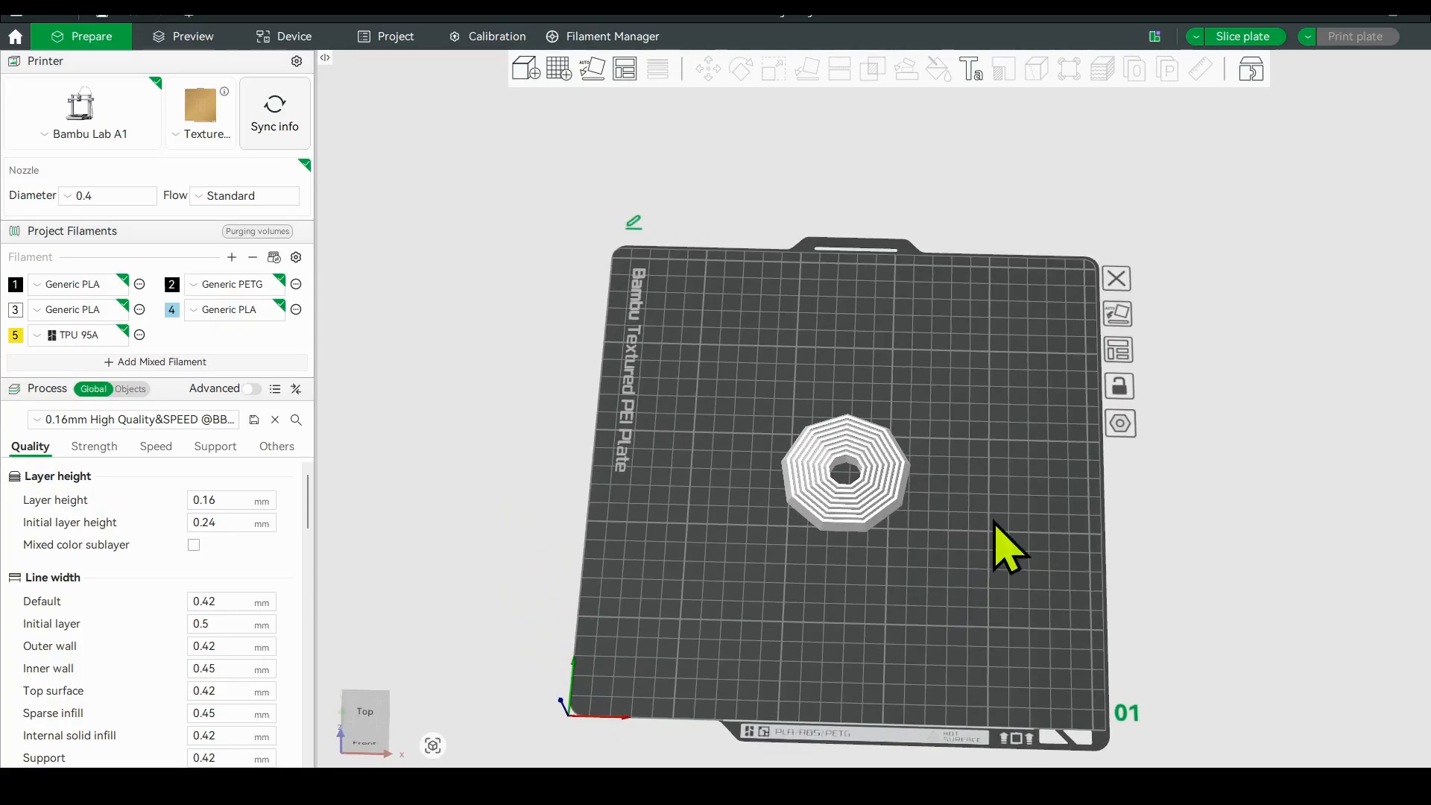
{"action": "left_click", "coordinate": [277, 446]}
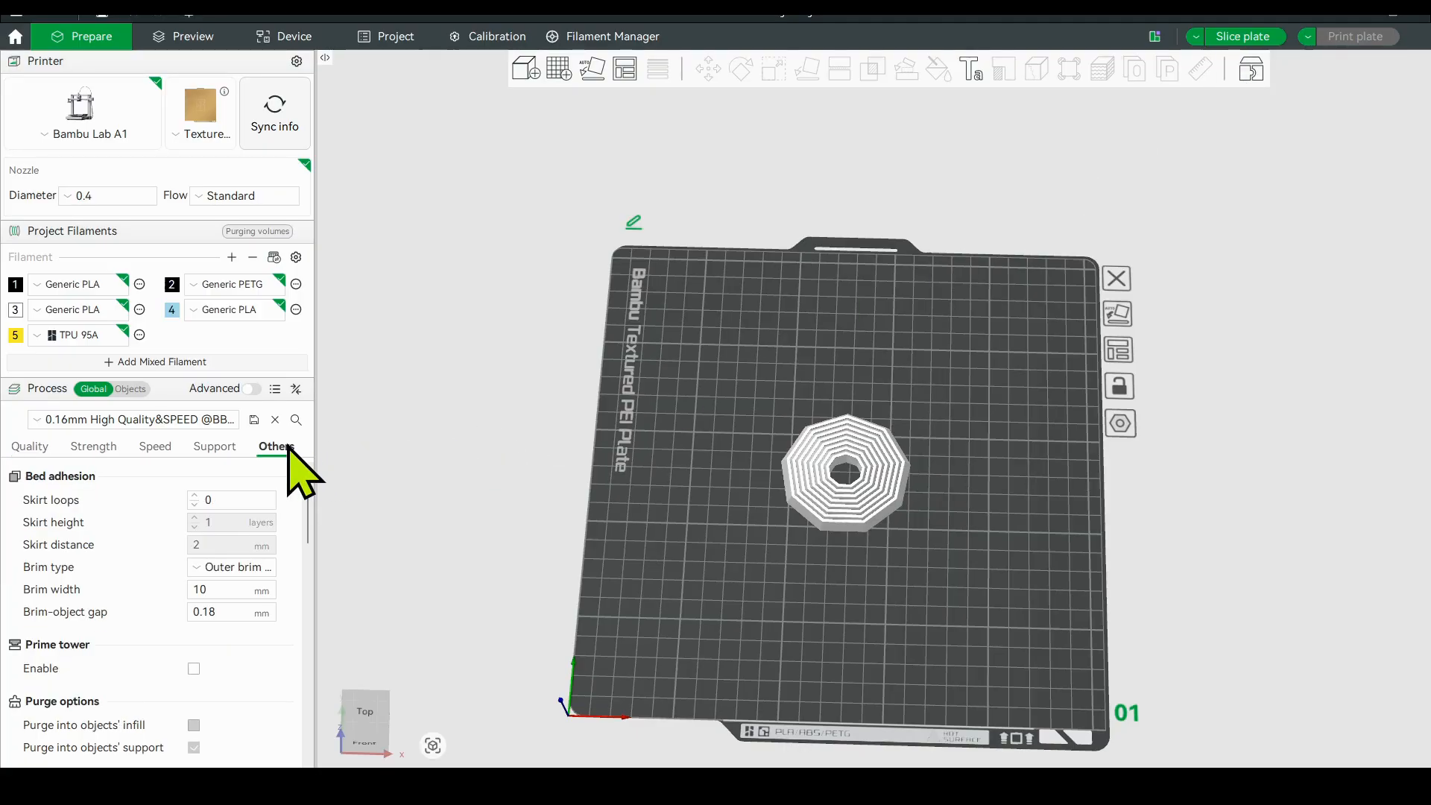
{"action": "left_click", "coordinate": [223, 611]}
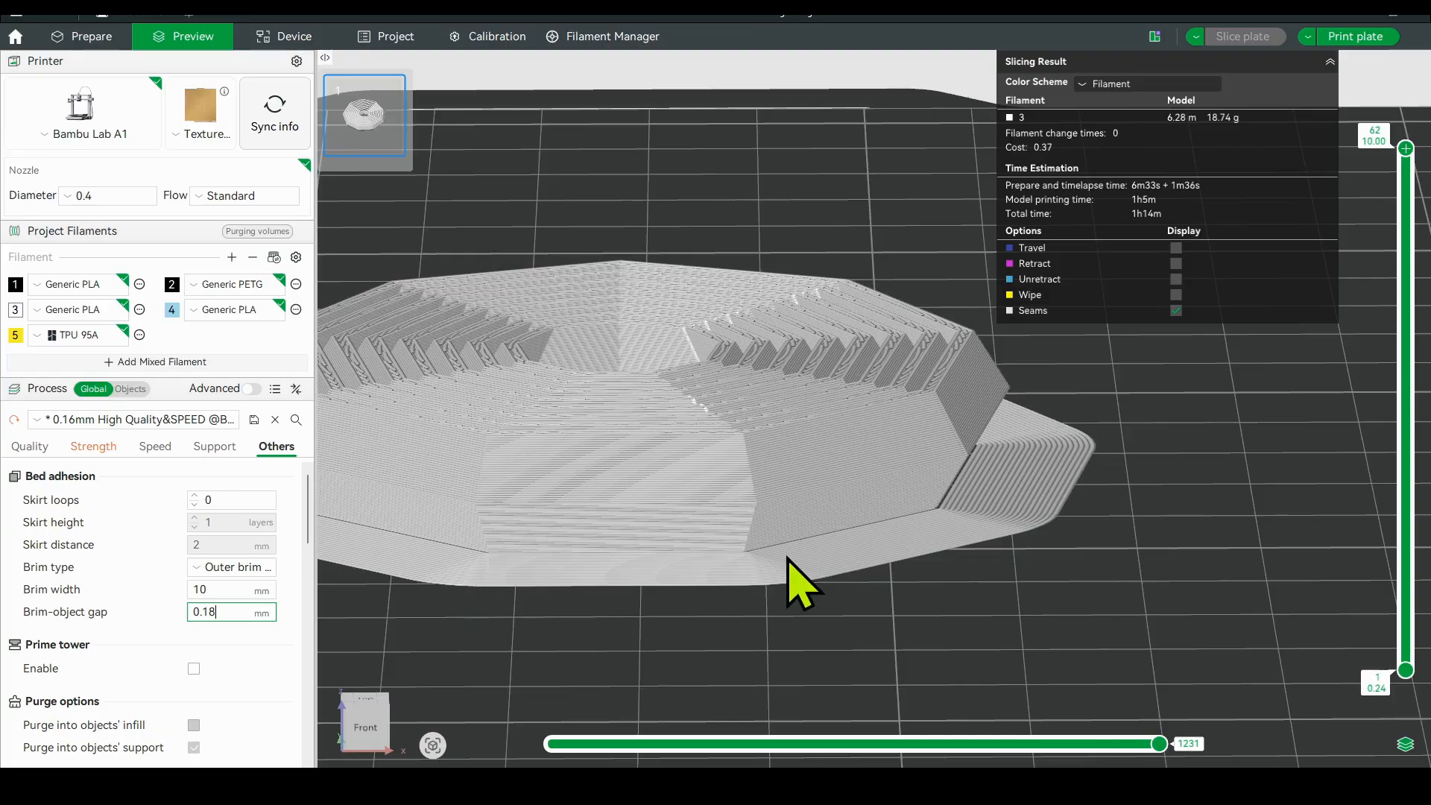
- Switch the plate's output action from printing to Send and inspect the sliced rings from above
{"action": "left_click", "coordinate": [1307, 36]}
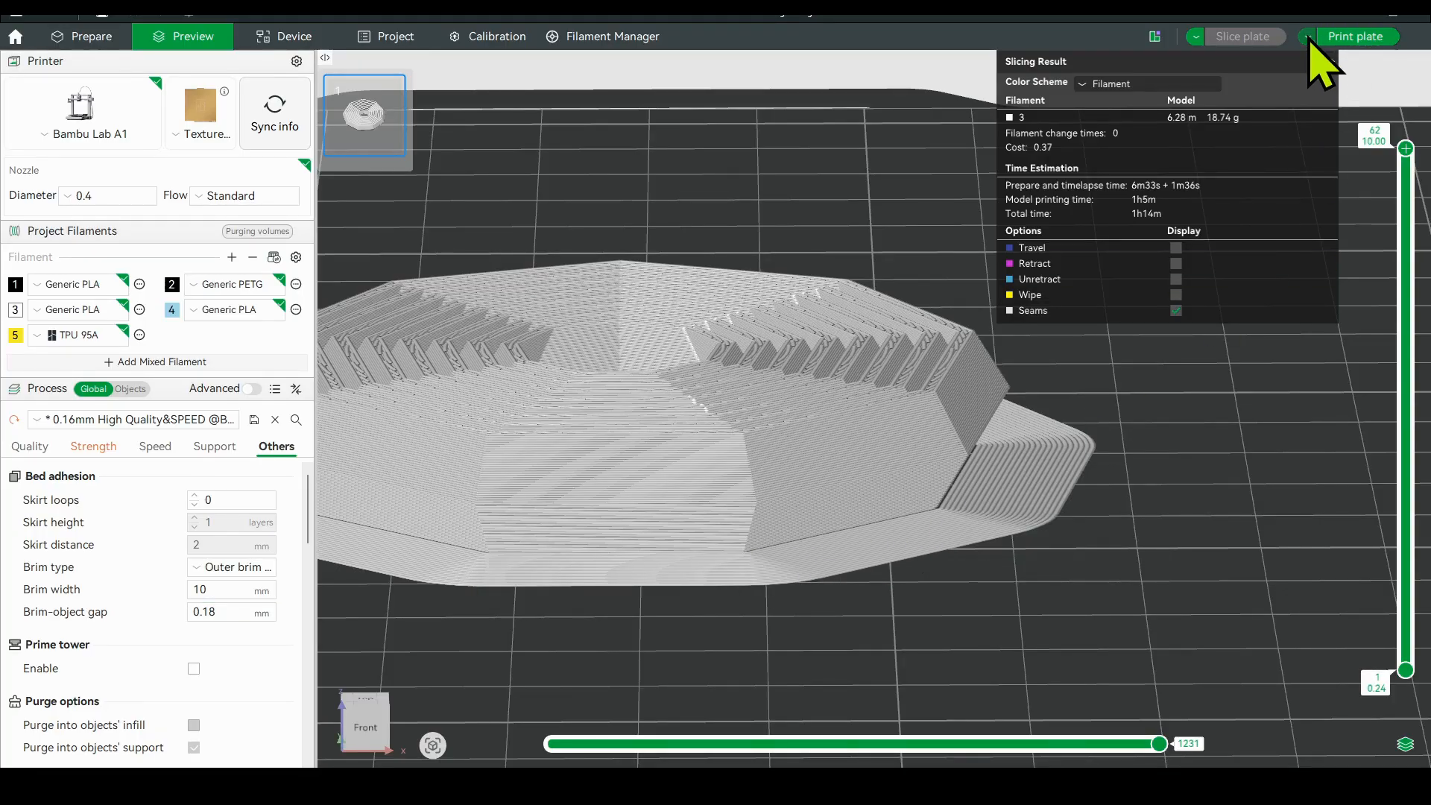
{"action": "left_click", "coordinate": [1326, 105]}
{"action": "left_click_drag", "start_coordinate": [1234, 379], "coordinate": [1231, 400]}
{"action": "right_click_drag", "start_coordinate": [958, 410], "coordinate": [1071, 366]}
{"action": "left_click_drag", "start_coordinate": [1074, 369], "coordinate": [1124, 450]}
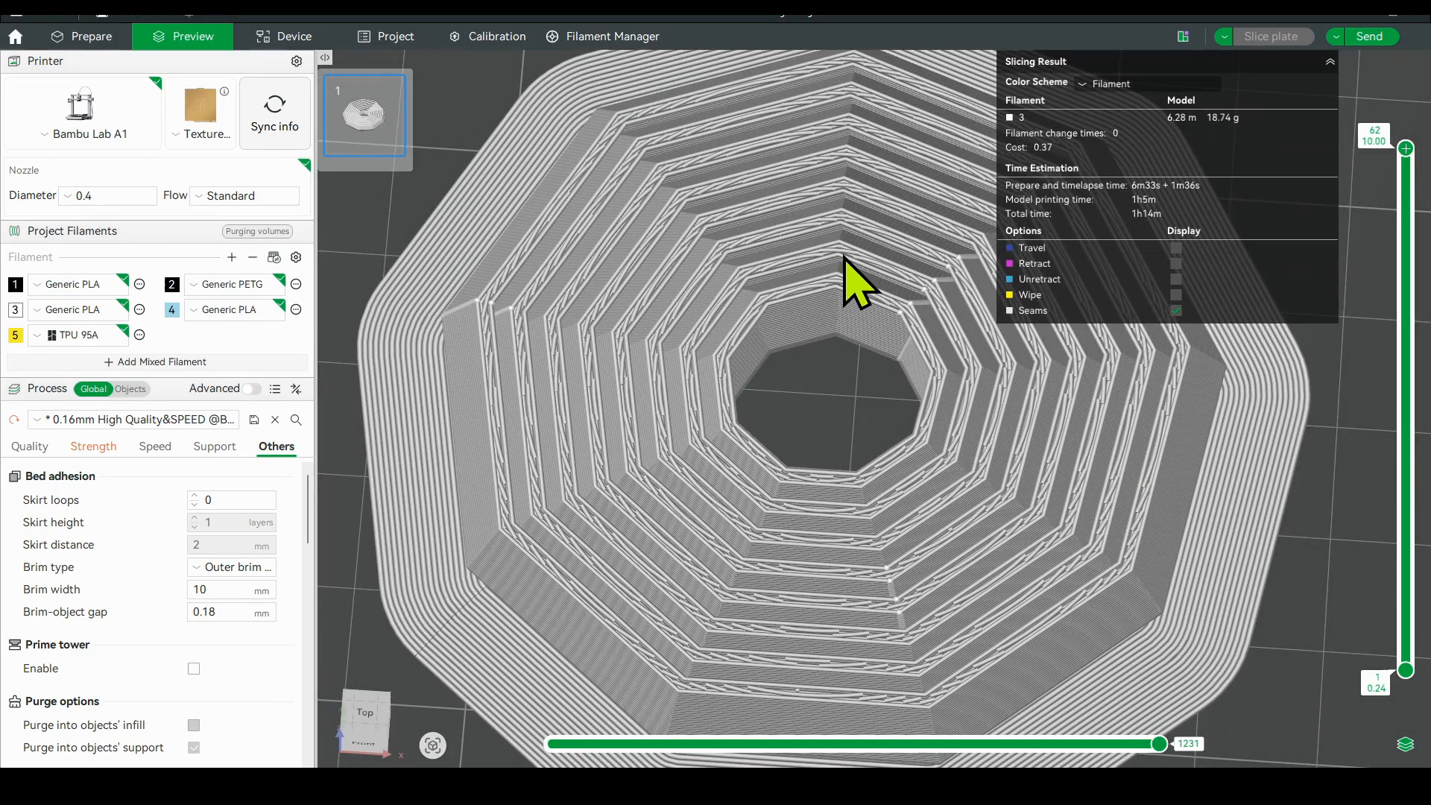
- Set the bottom surface pattern to Aligned Rectilinear in the strength settings
{"action": "left_click", "coordinate": [34, 447]}
{"action": "scroll", "coordinate": [142, 611], "scroll_direction": "down", "scroll_amount": 10}
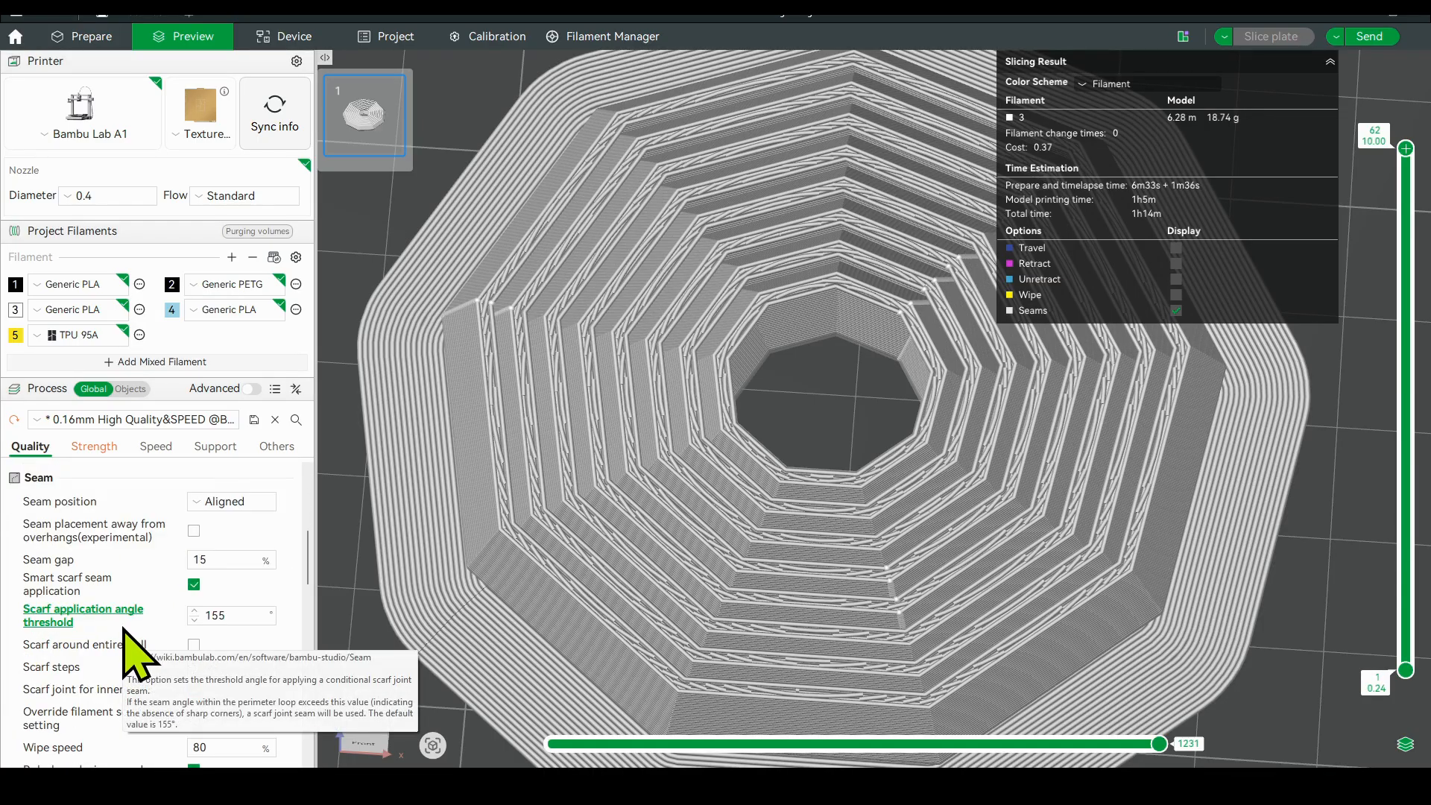
{"action": "scroll", "coordinate": [123, 630], "scroll_direction": "down", "scroll_amount": 5}
{"action": "left_click", "coordinate": [95, 446]}
{"action": "scroll", "coordinate": [105, 641], "scroll_direction": "down", "scroll_amount": 2}
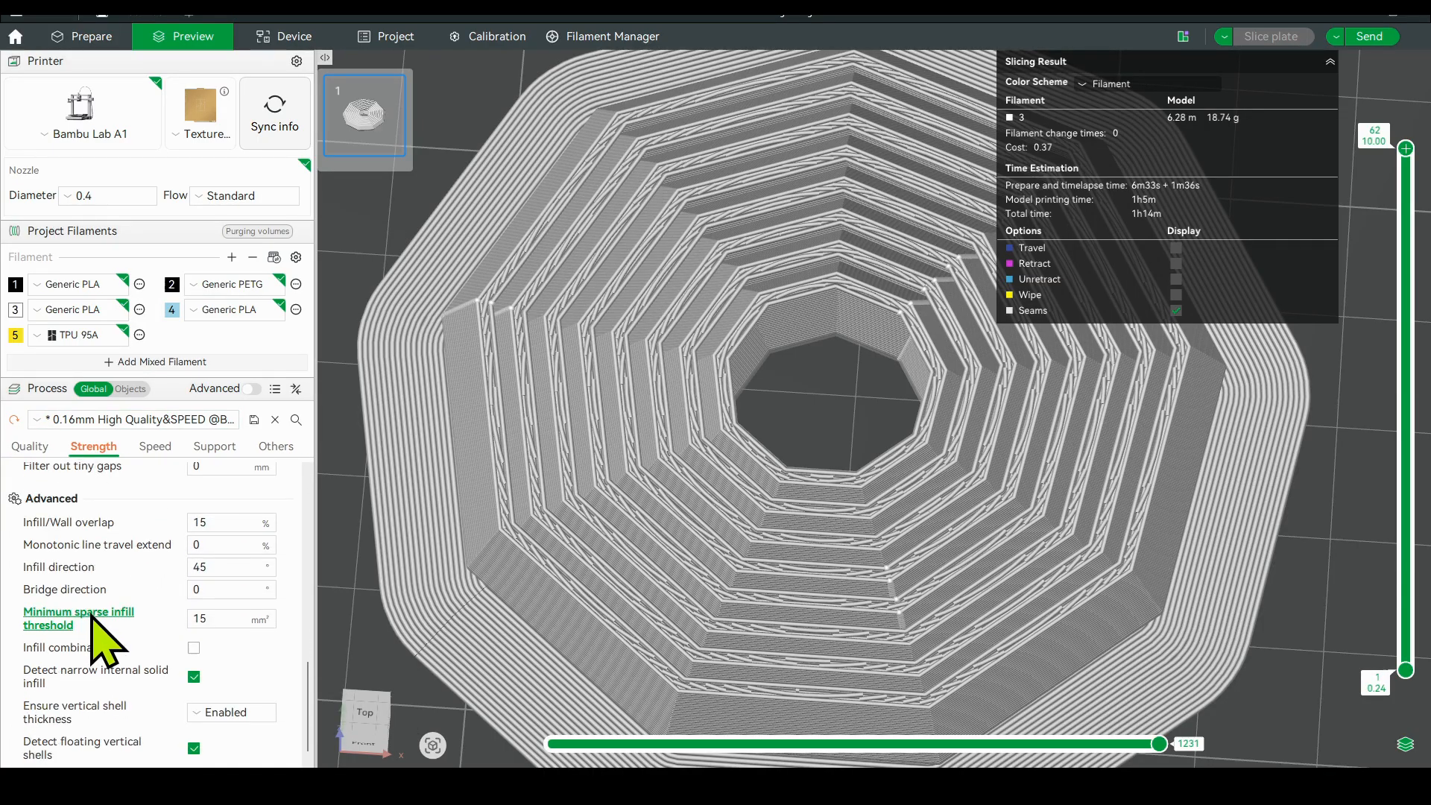
{"action": "scroll", "coordinate": [142, 607], "scroll_direction": "up", "scroll_amount": 3}
{"action": "scroll", "coordinate": [179, 589], "scroll_direction": "up", "scroll_amount": 4}
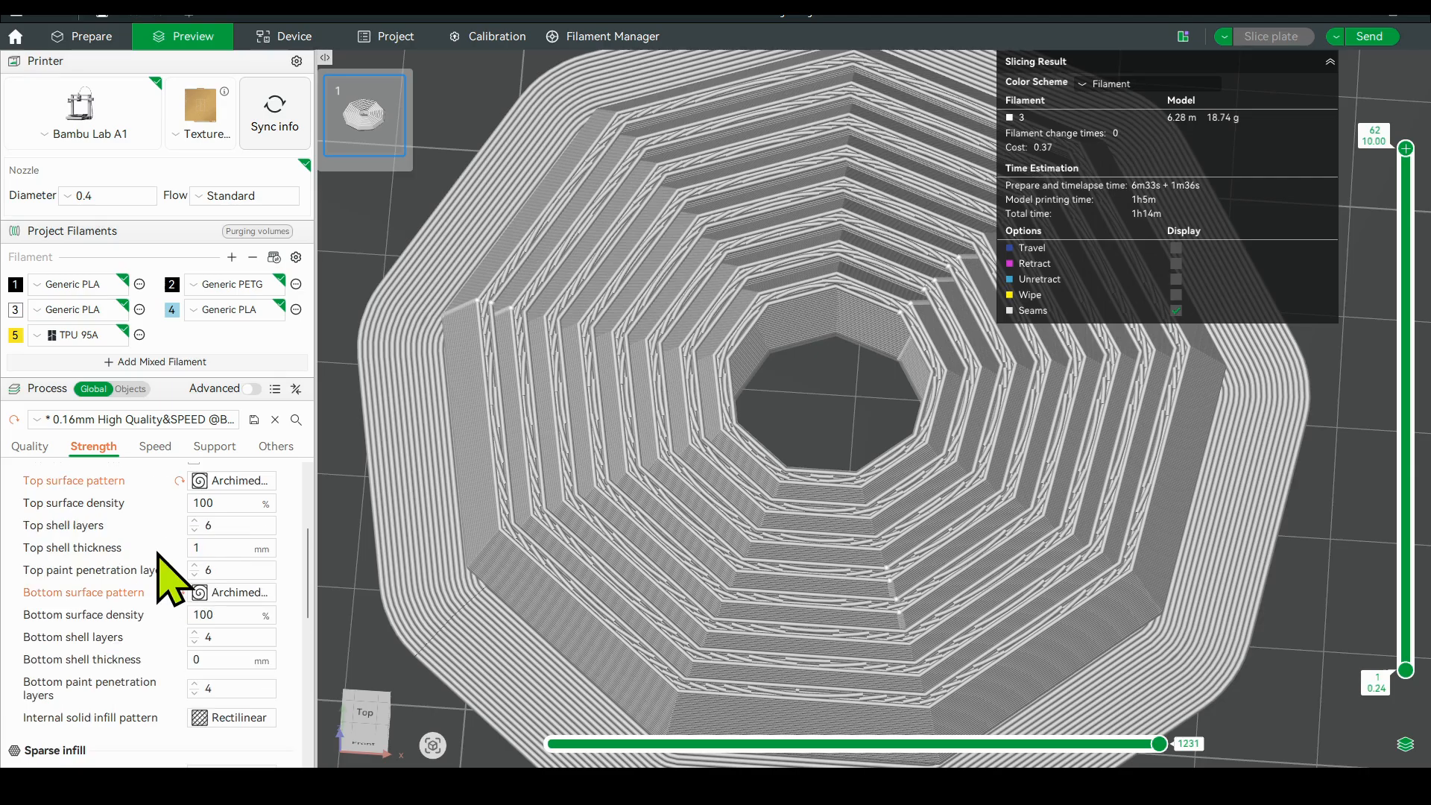
{"action": "left_click", "coordinate": [224, 599]}
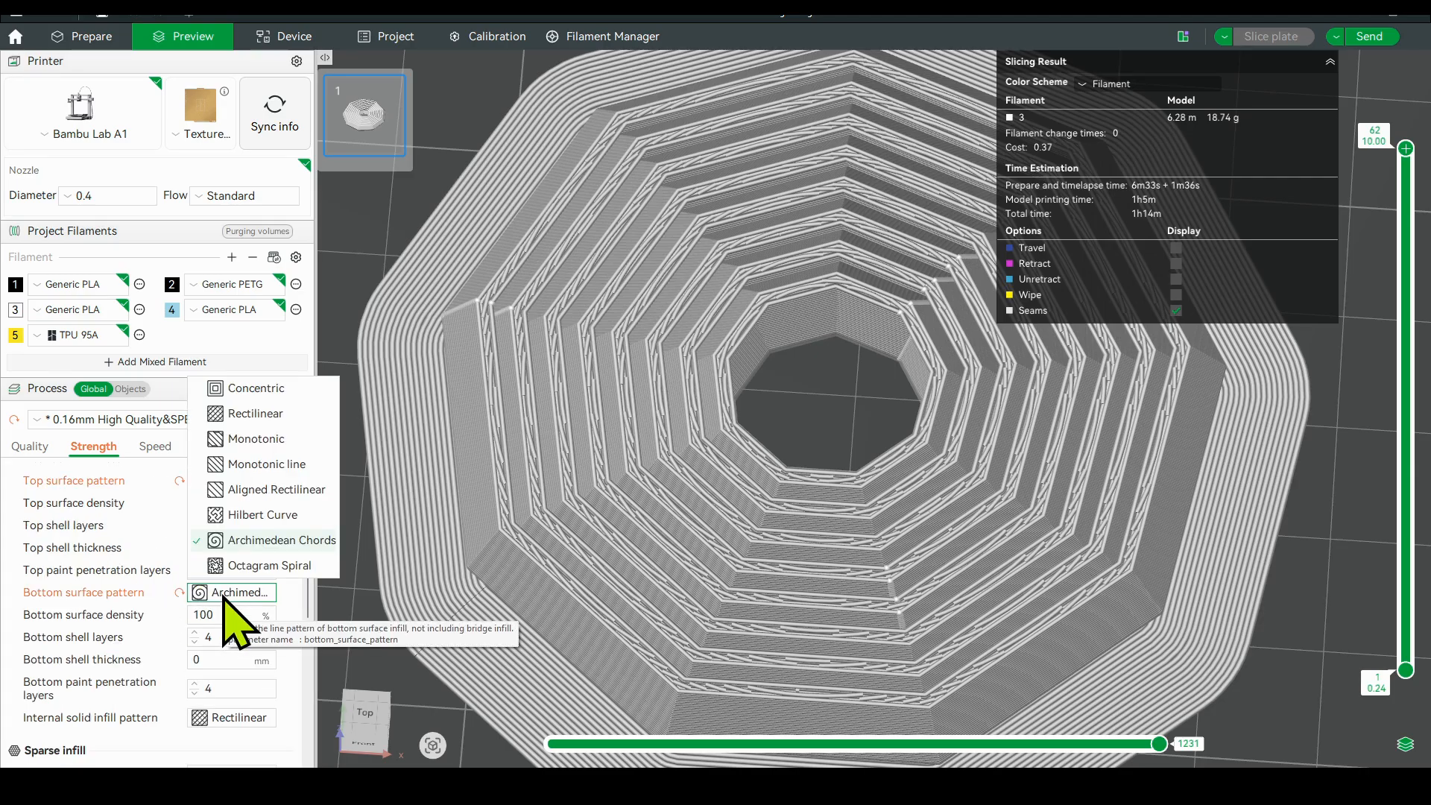
{"action": "left_click", "coordinate": [286, 492]}
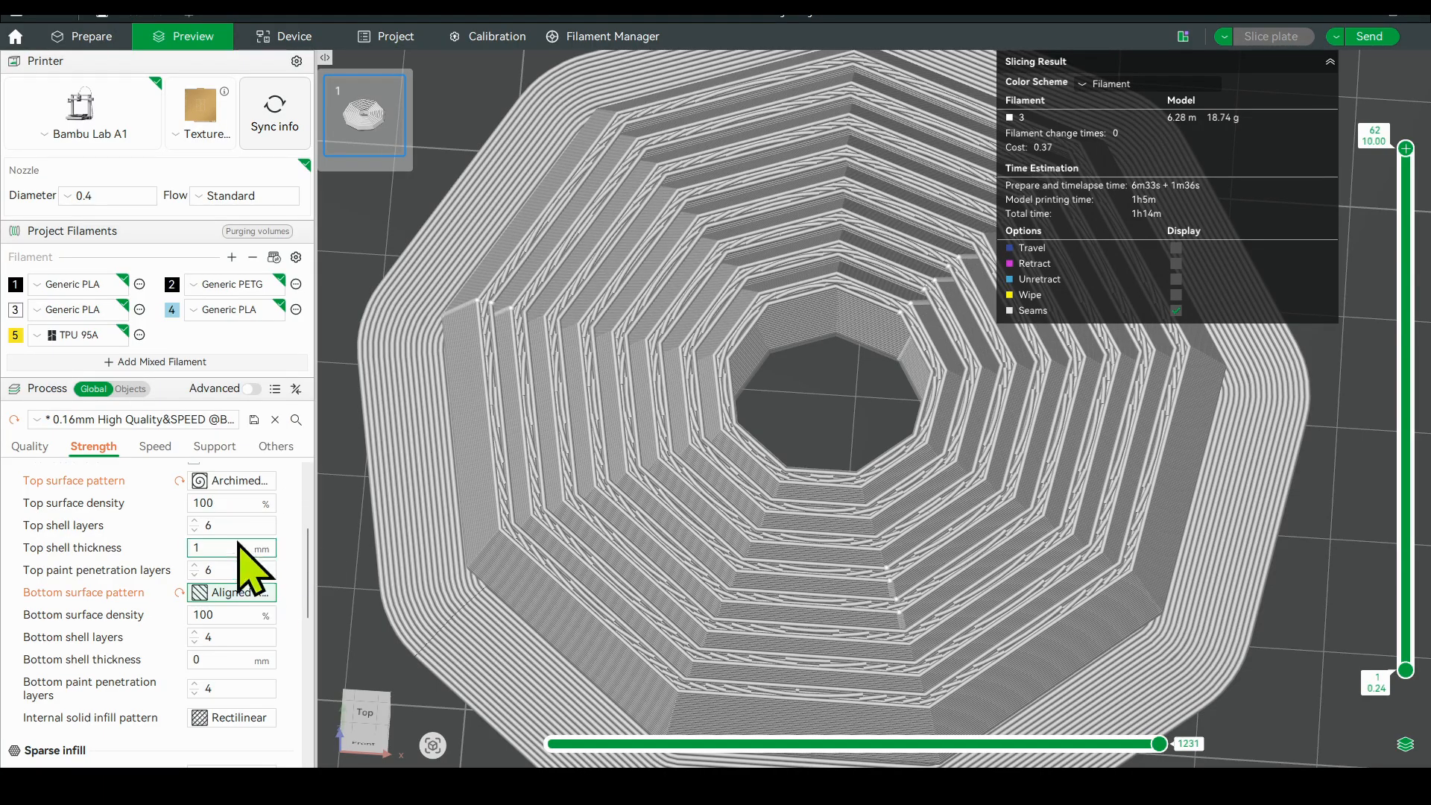
- Set the top surface pattern to Concentric and slice the plate again
{"action": "left_click", "coordinate": [237, 480]}
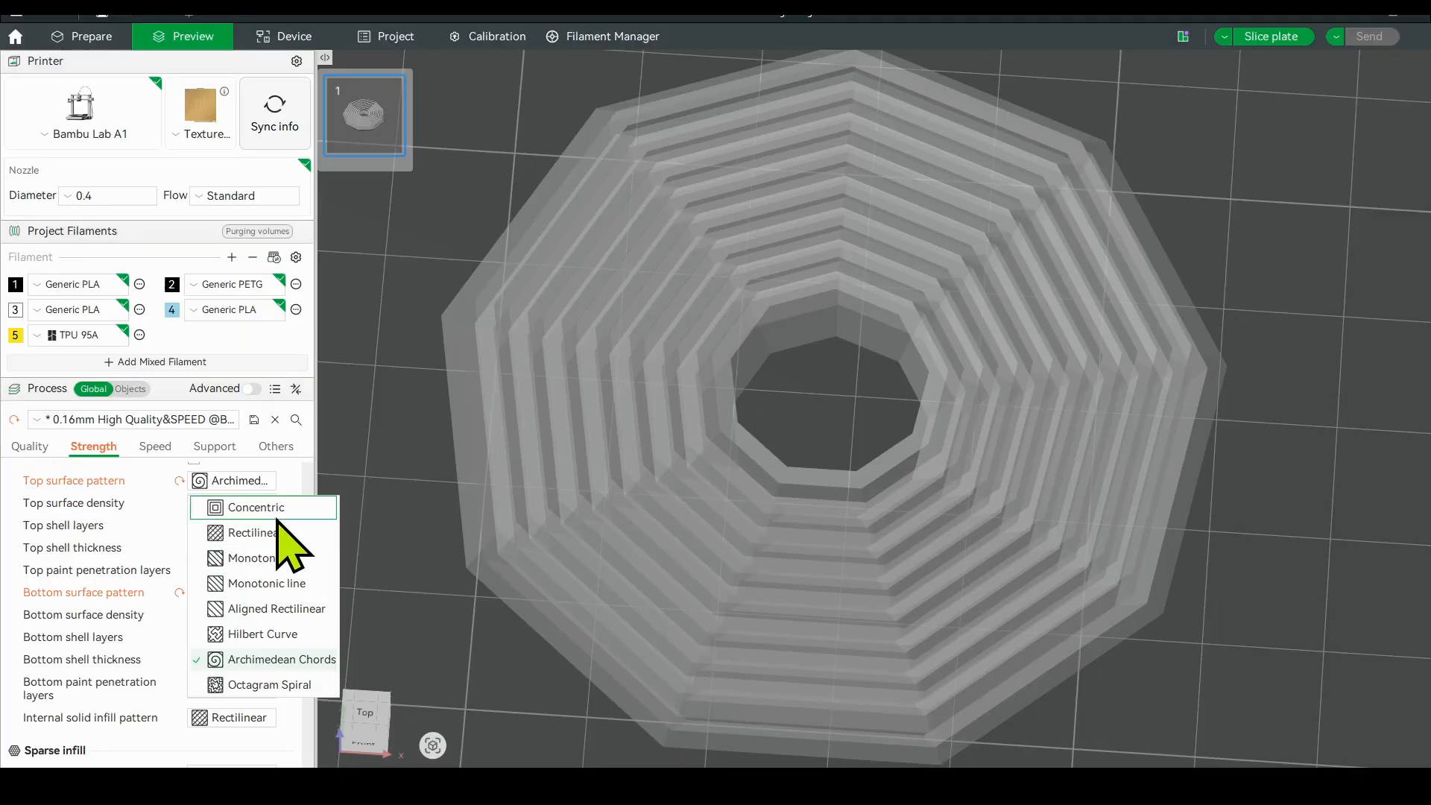
{"action": "left_click", "coordinate": [278, 512]}
{"action": "left_click", "coordinate": [1271, 37]}
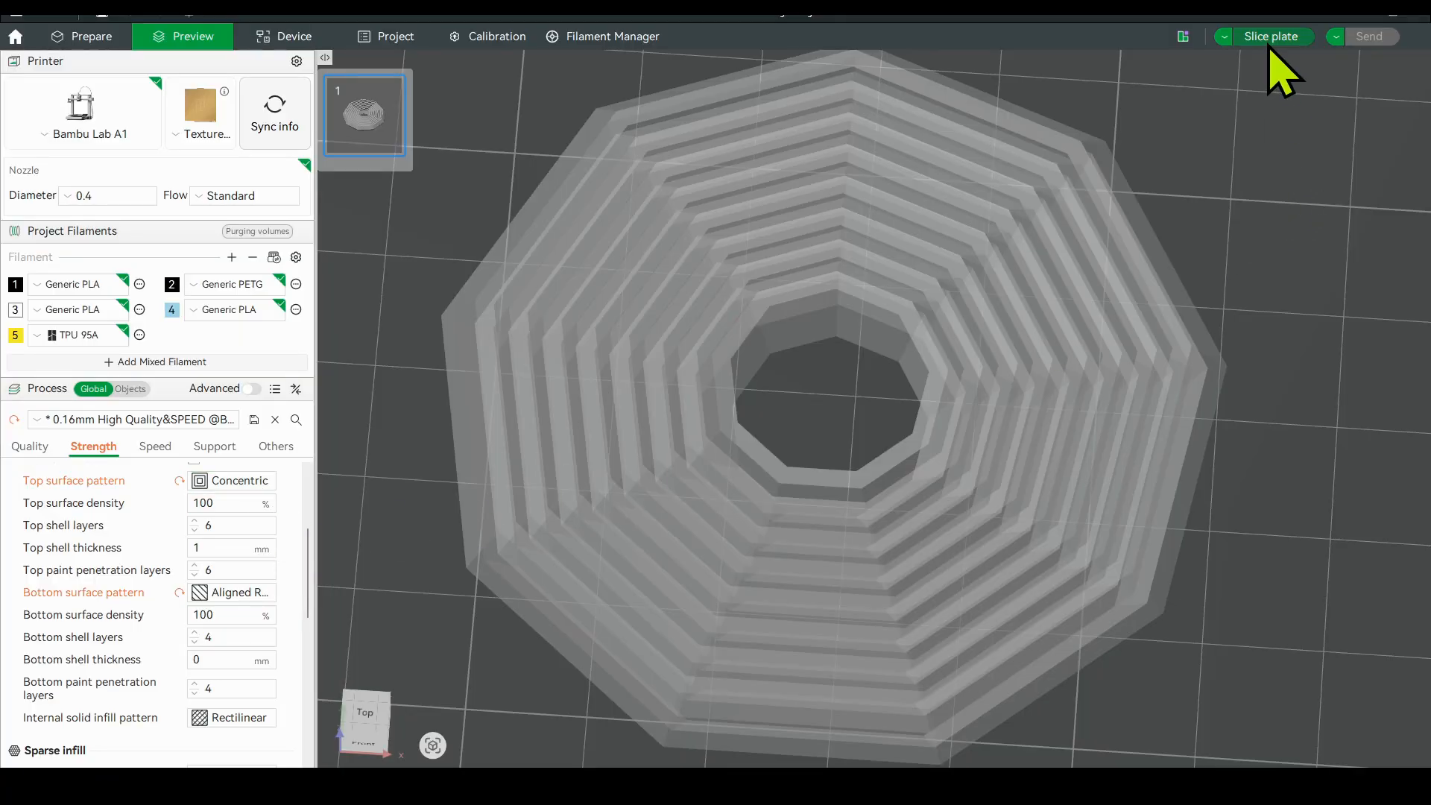
{"action": "scroll", "coordinate": [912, 548], "scroll_direction": "down", "scroll_amount": 2}
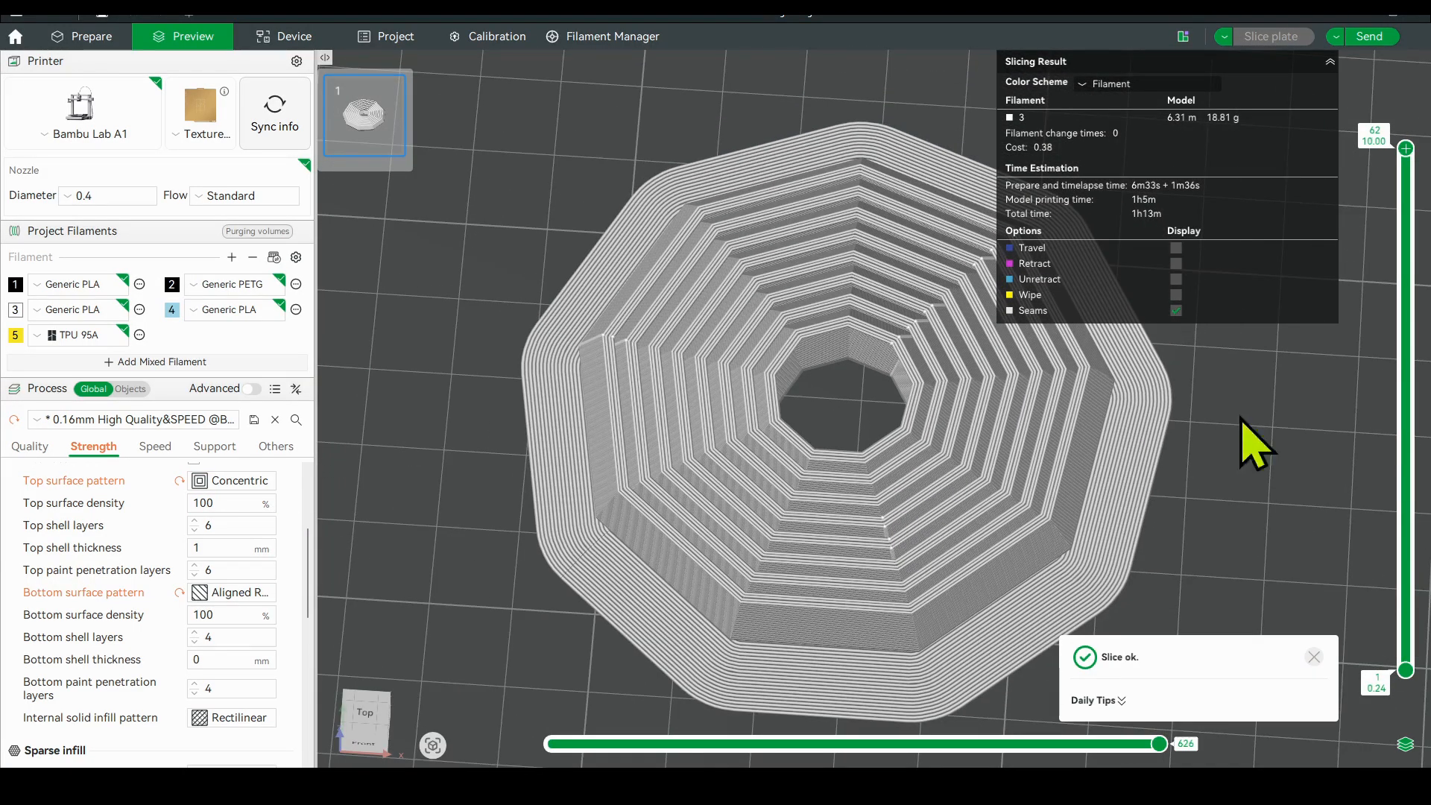
{"action": "mouse_move", "coordinate": [1405, 148]}
{"action": "left_mouse_down"}
{"action": "mouse_move", "coordinate": [1406, 645]}
{"action": "mouse_move", "coordinate": [1406, 148]}
{"action": "left_mouse_up"}
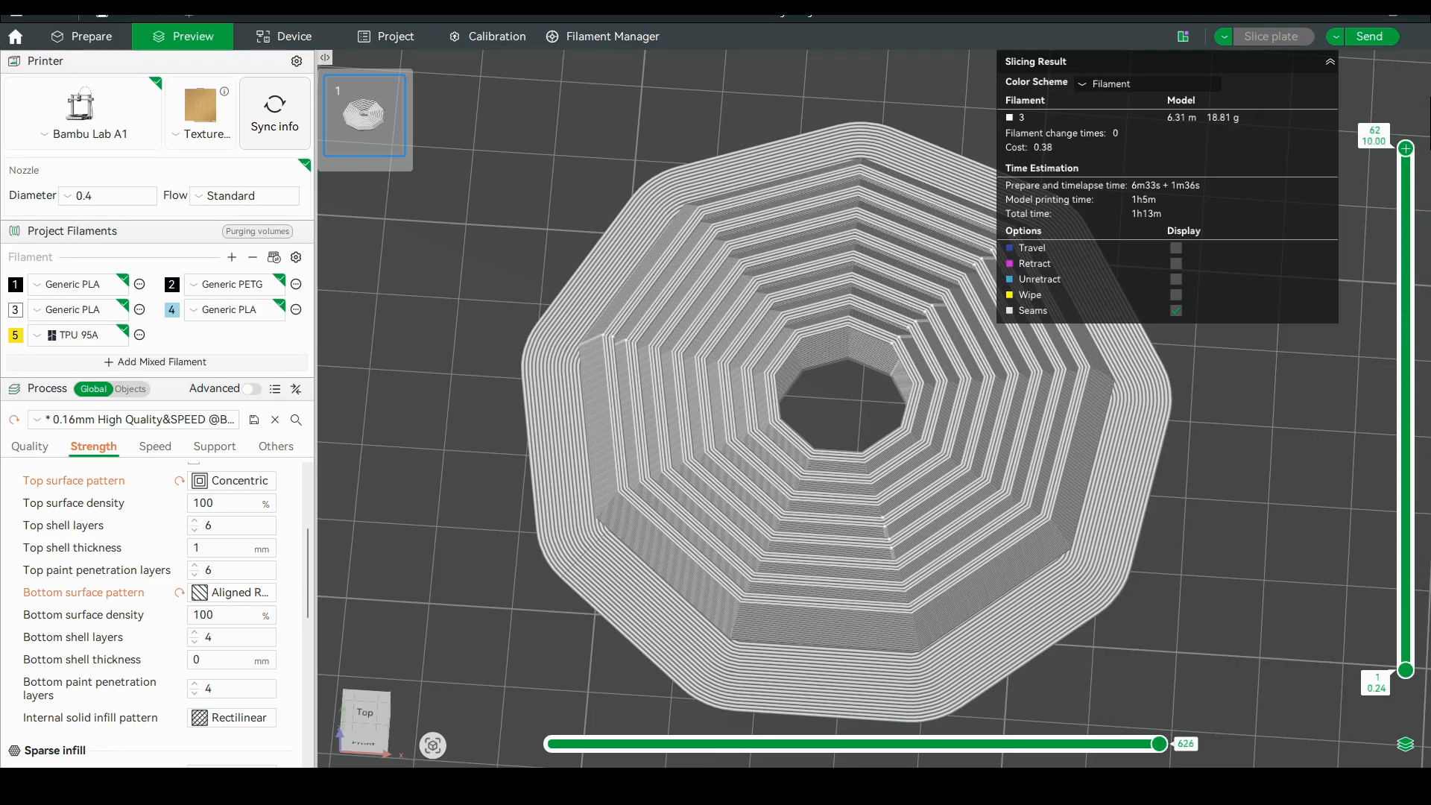
- Try to send the sliced NinegonFidget plate to the storage of the selected LAN printer
{"action": "left_click", "coordinate": [1378, 31]}
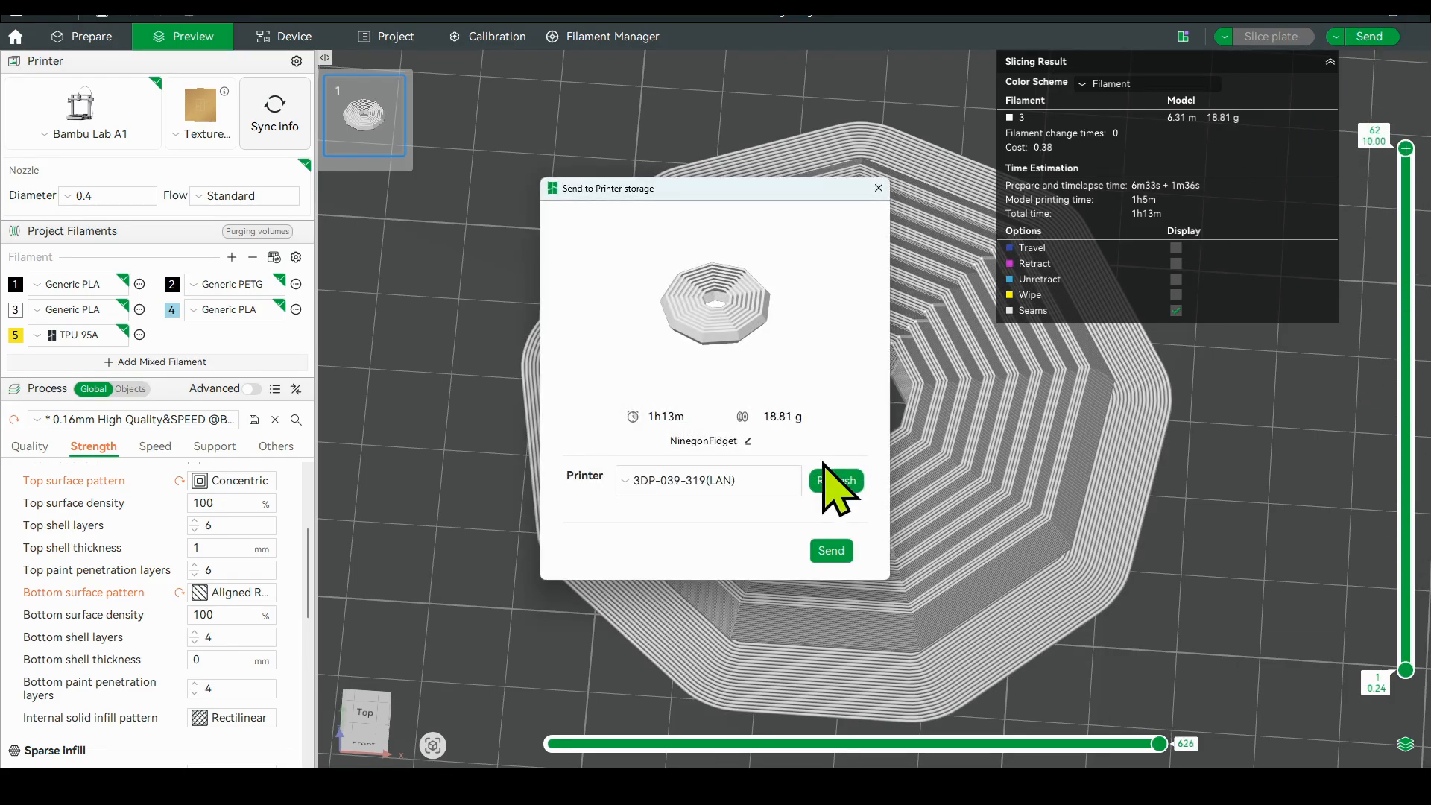
{"action": "left_click", "coordinate": [831, 552]}
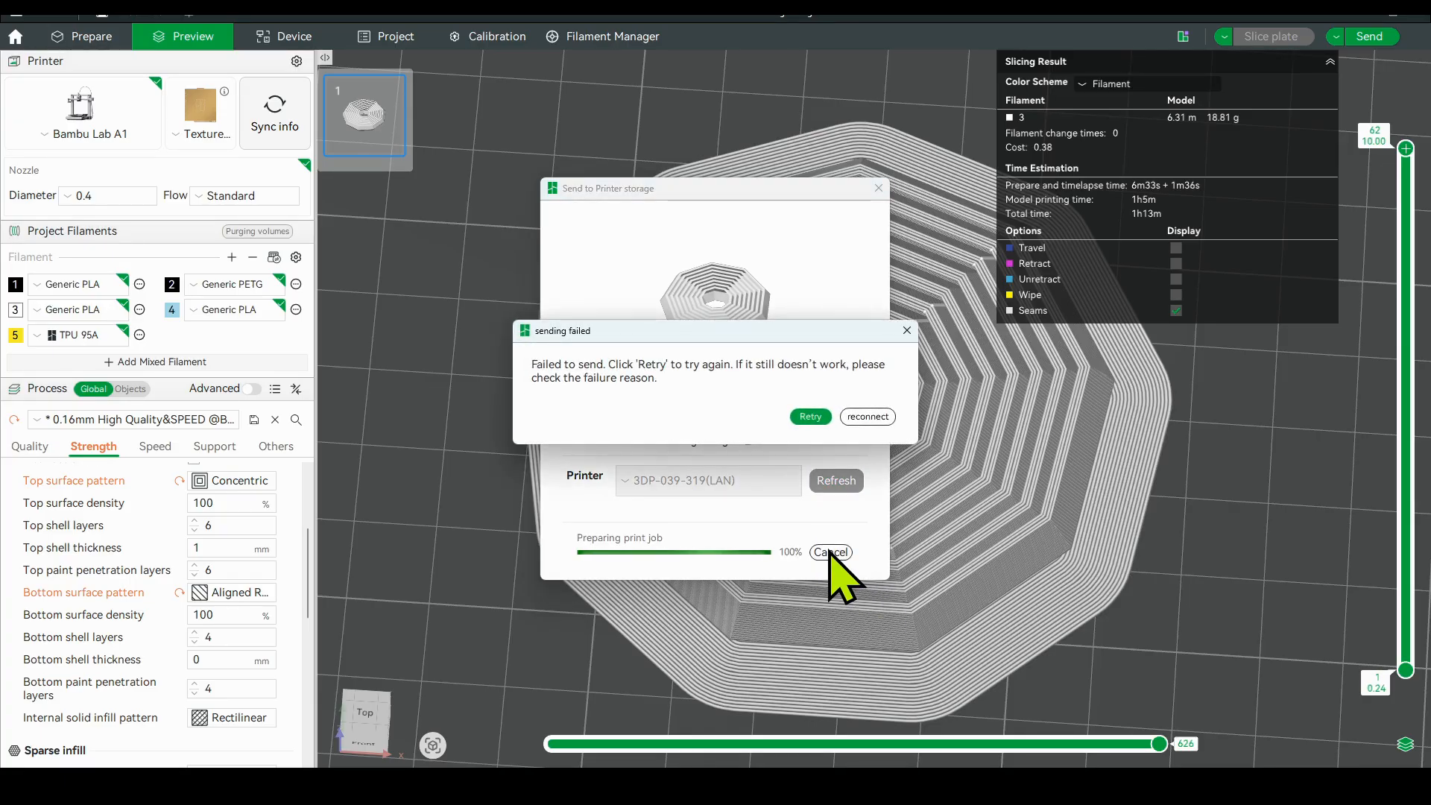